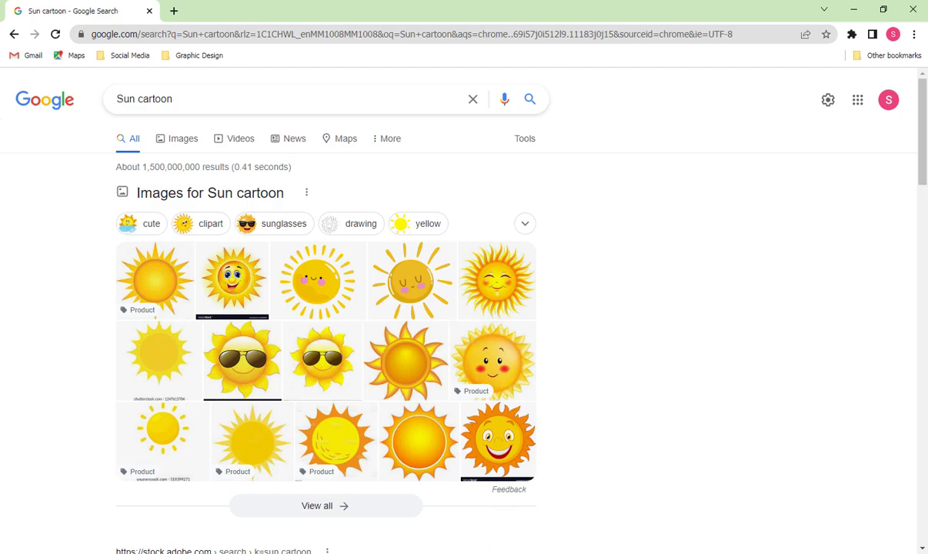
- Switch to Illustrator and create a new 800 x 800 px document with one artboard
{"action": "left_click", "coordinate": [457, 552]}
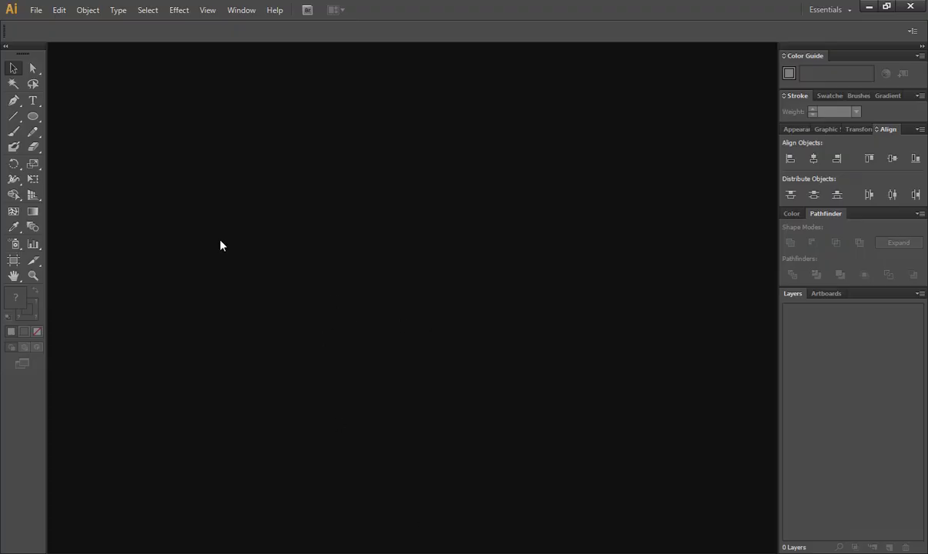
{"action": "left_click", "coordinate": [35, 11]}
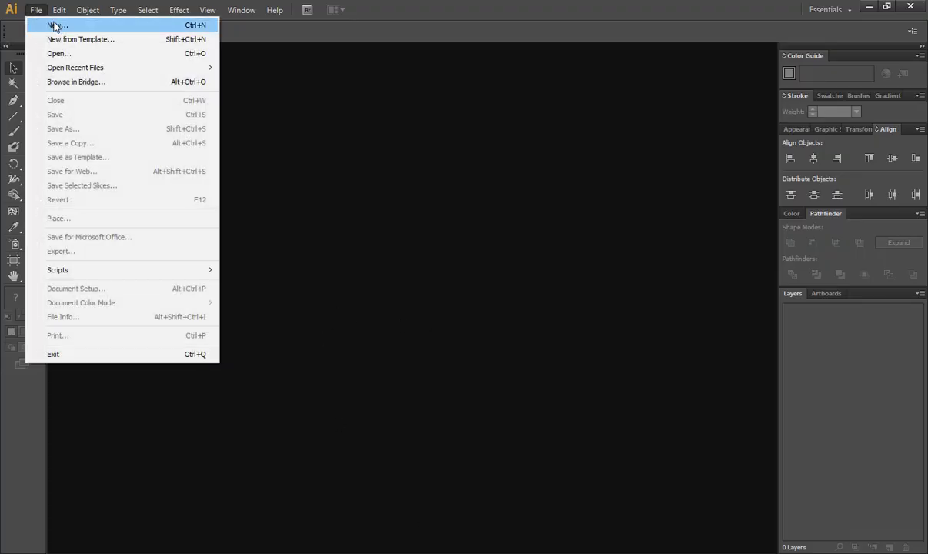
{"action": "left_click", "coordinate": [55, 26]}
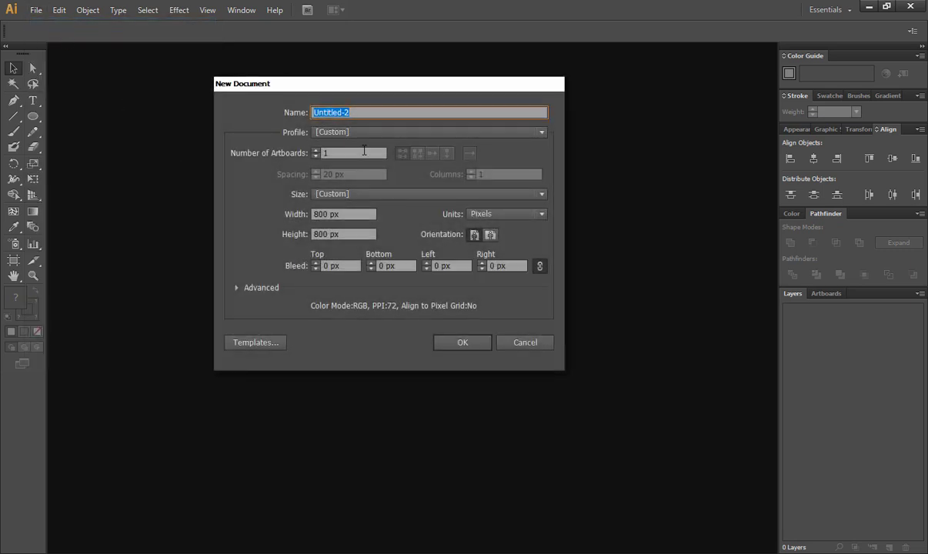
{"action": "left_click", "coordinate": [464, 343]}
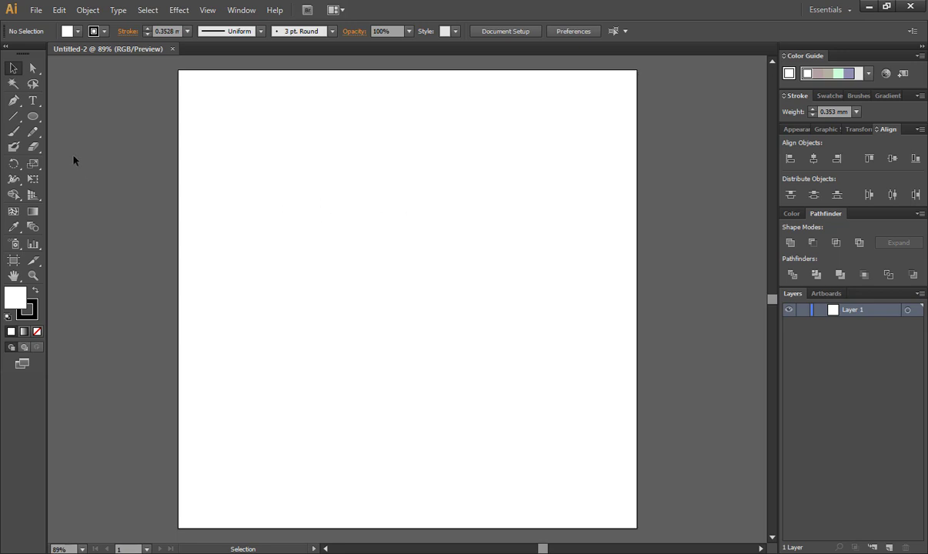
- Draw a circle with the Ellipse tool and move it to about the middle of the artboard
{"action": "left_click_drag", "start_coordinate": [33, 116], "coordinate": [77, 148]}
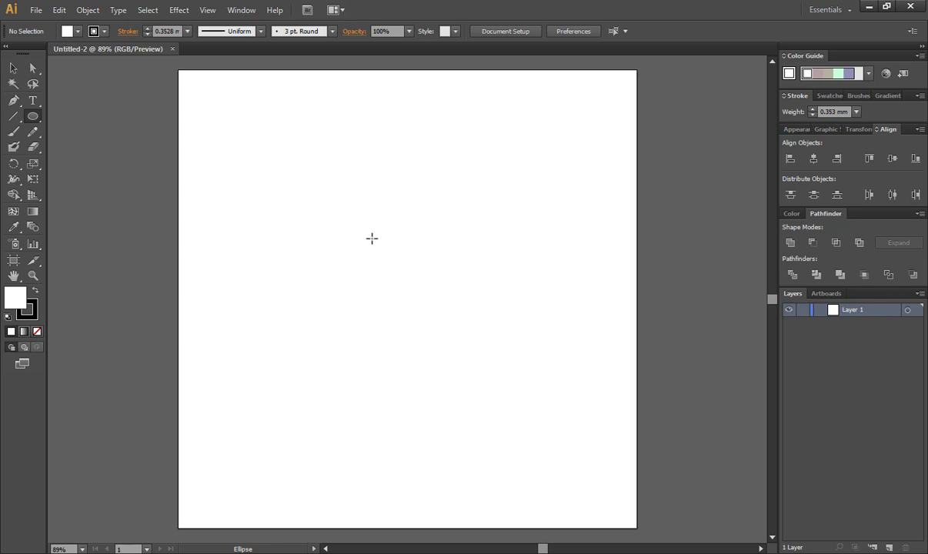
{"action": "left_click_drag", "start_coordinate": [348, 238], "coordinate": [489, 381]}
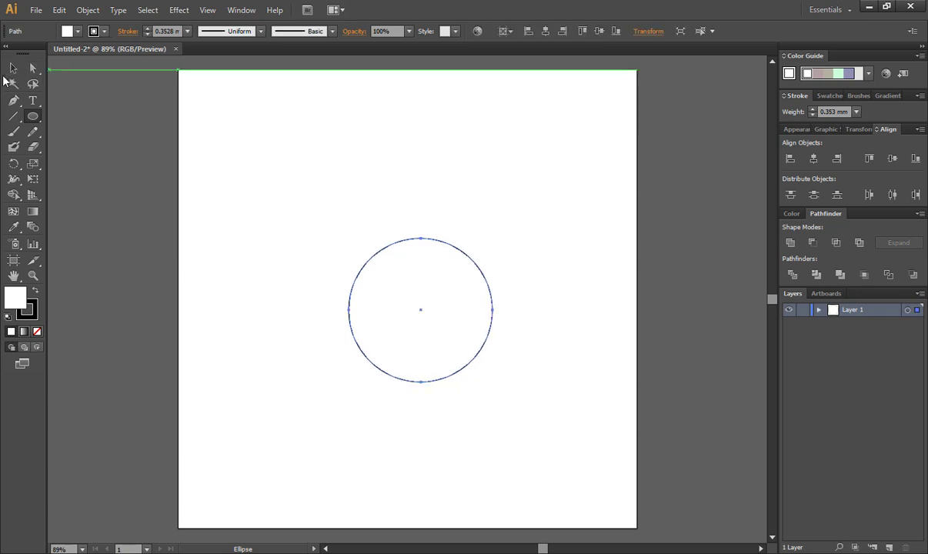
{"action": "left_click", "coordinate": [13, 68]}
{"action": "left_click_drag", "start_coordinate": [455, 325], "coordinate": [436, 298]}
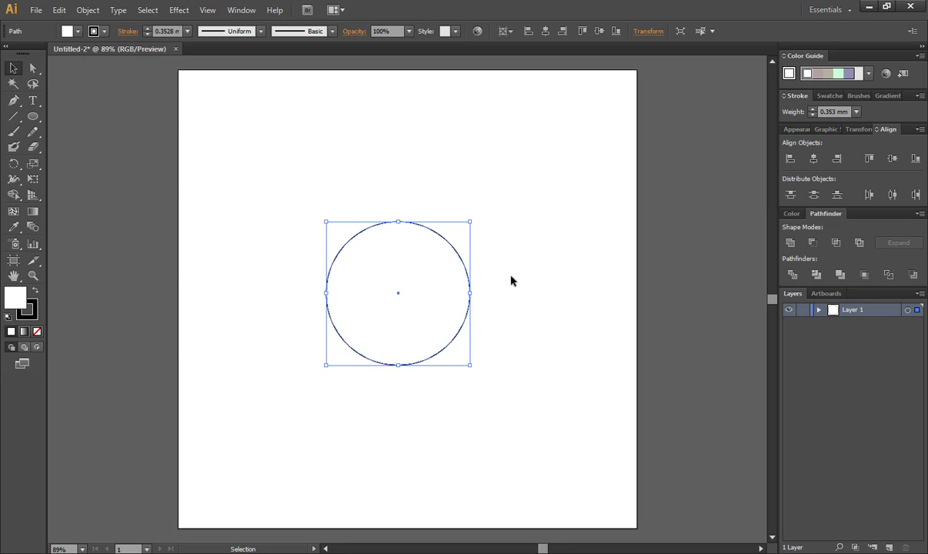
- Bring up the gradient settings, place them beside the circle, and give the circle a radial gradient fill
{"action": "left_click", "coordinate": [539, 282]}
{"action": "left_click", "coordinate": [424, 279]}
{"action": "left_click", "coordinate": [241, 10]}
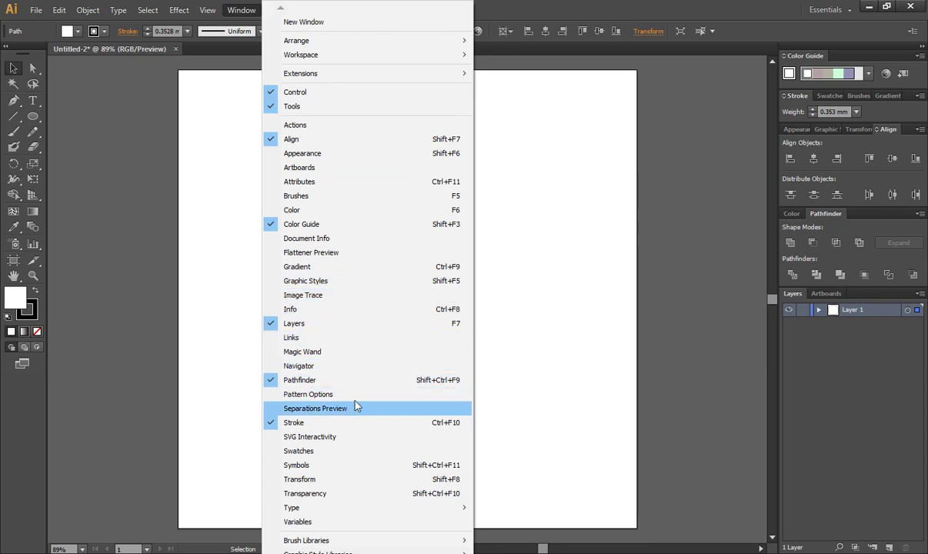
{"action": "left_click", "coordinate": [321, 268]}
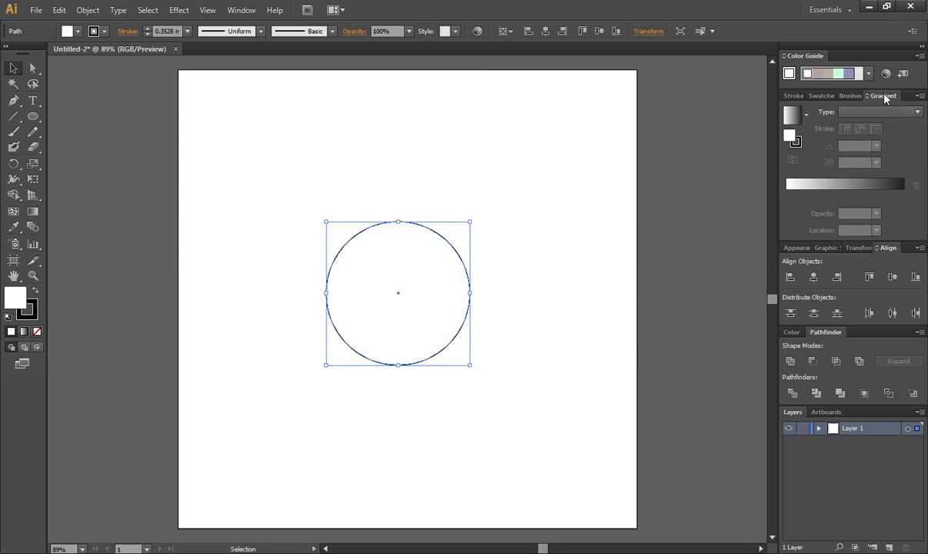
{"action": "mouse_move", "coordinate": [884, 98]}
{"action": "left_mouse_down"}
{"action": "mouse_move", "coordinate": [845, 122]}
{"action": "mouse_move", "coordinate": [631, 129]}
{"action": "left_mouse_up"}
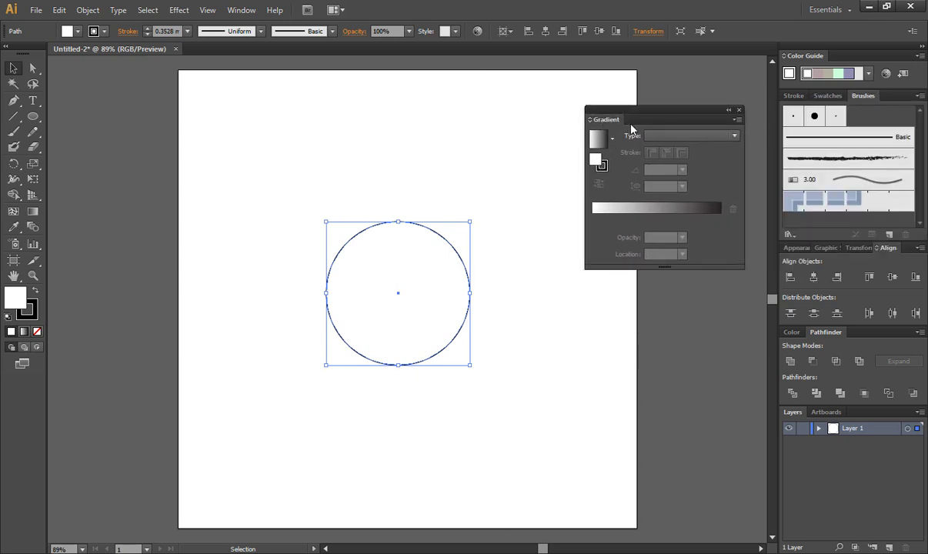
{"action": "left_click_drag", "start_coordinate": [687, 115], "coordinate": [634, 101]}
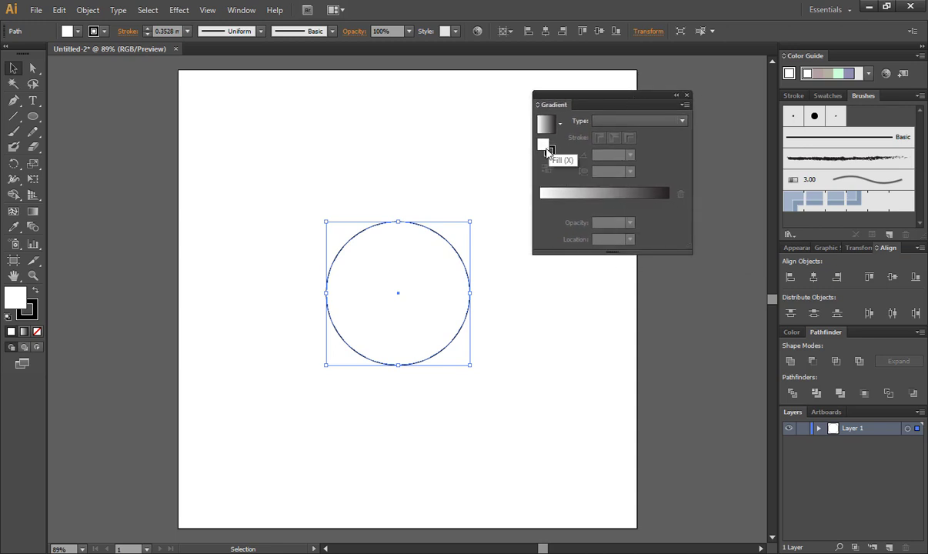
{"action": "left_click", "coordinate": [543, 193]}
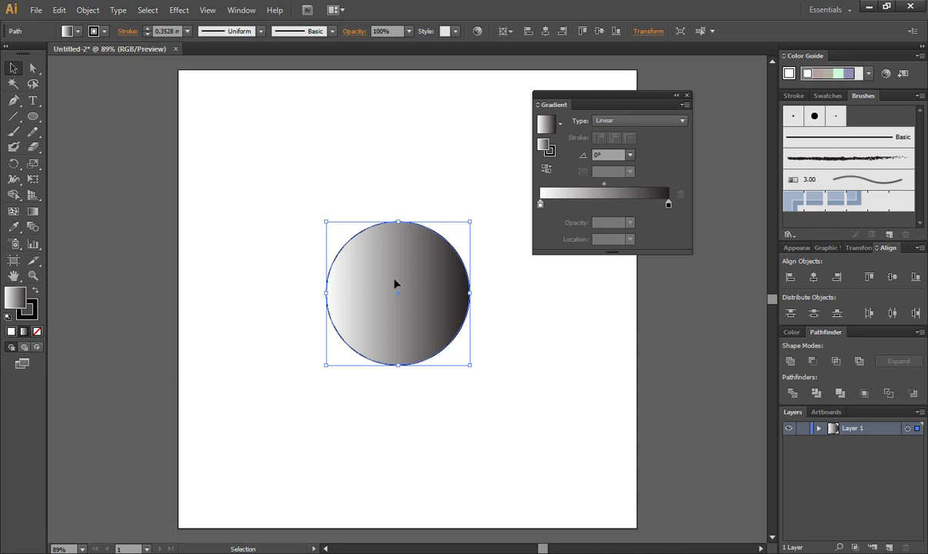
{"action": "left_click", "coordinate": [681, 121]}
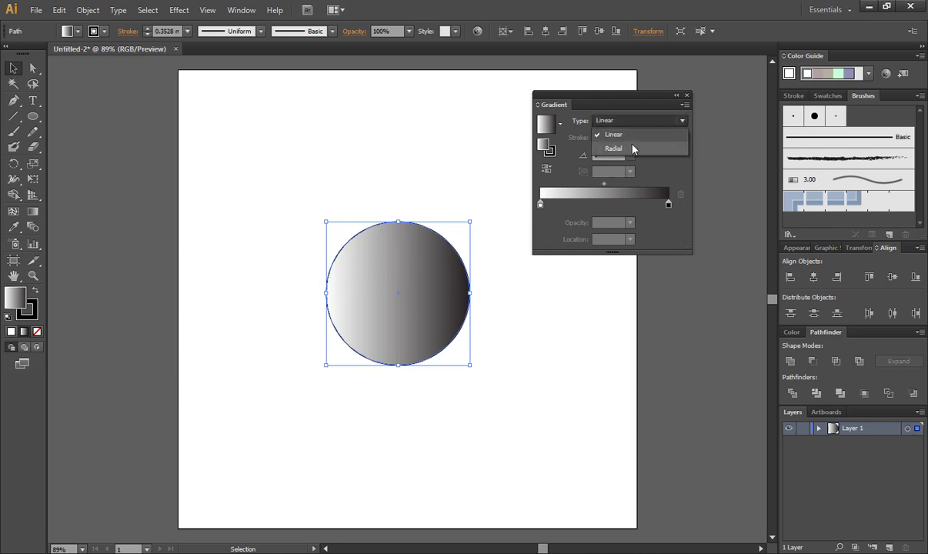
{"action": "left_click", "coordinate": [604, 140]}
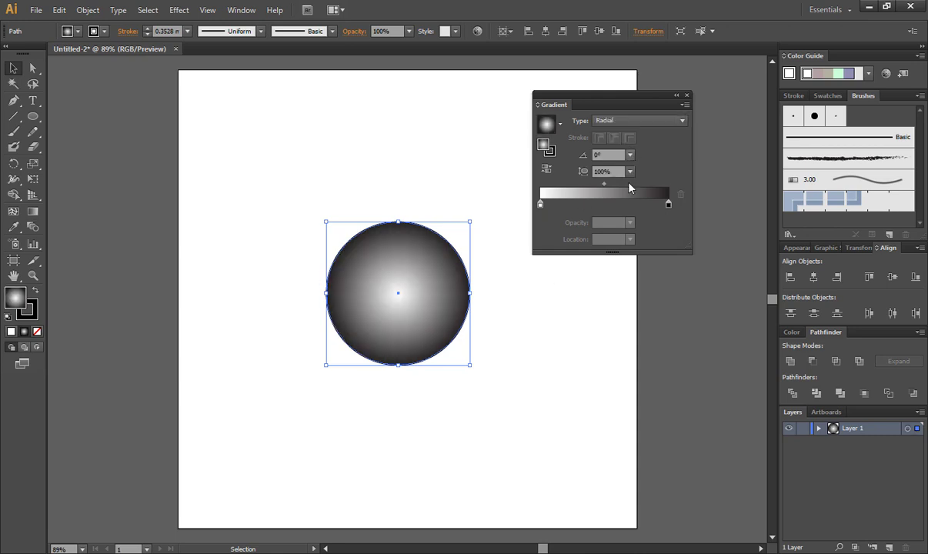
- Try yellow and orange for the starting colour of the circle's gradient, and settle on light orange R=251 G=176 B=59
{"action": "double_click", "coordinate": [539, 204]}
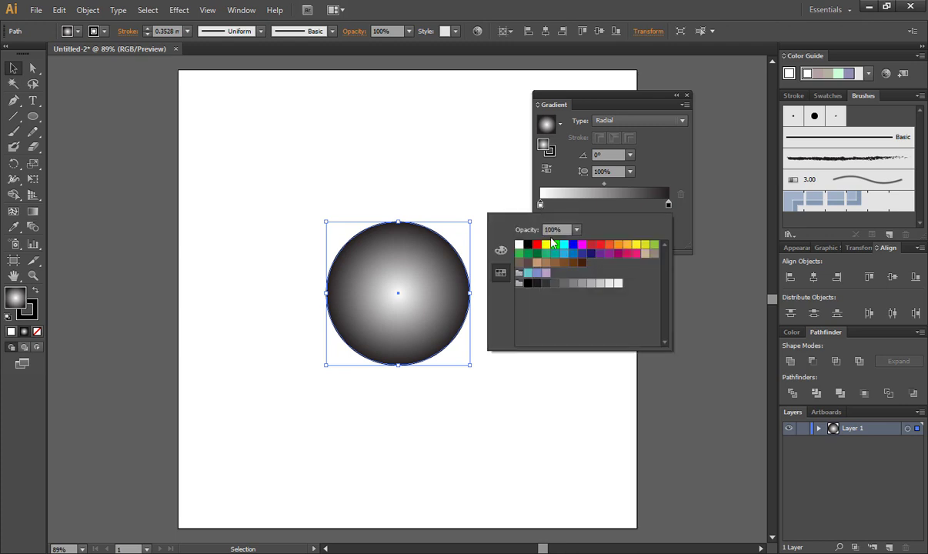
{"action": "left_click", "coordinate": [629, 246]}
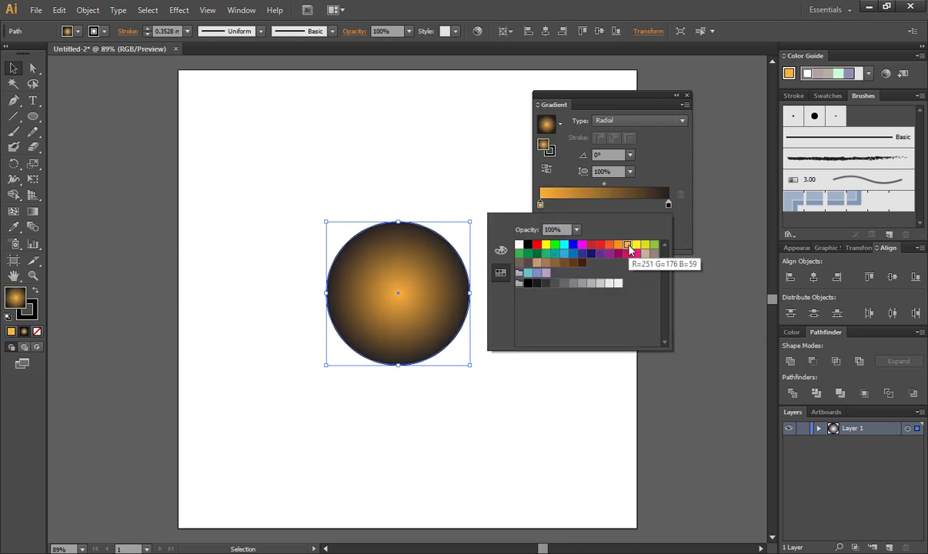
{"action": "left_click", "coordinate": [637, 246]}
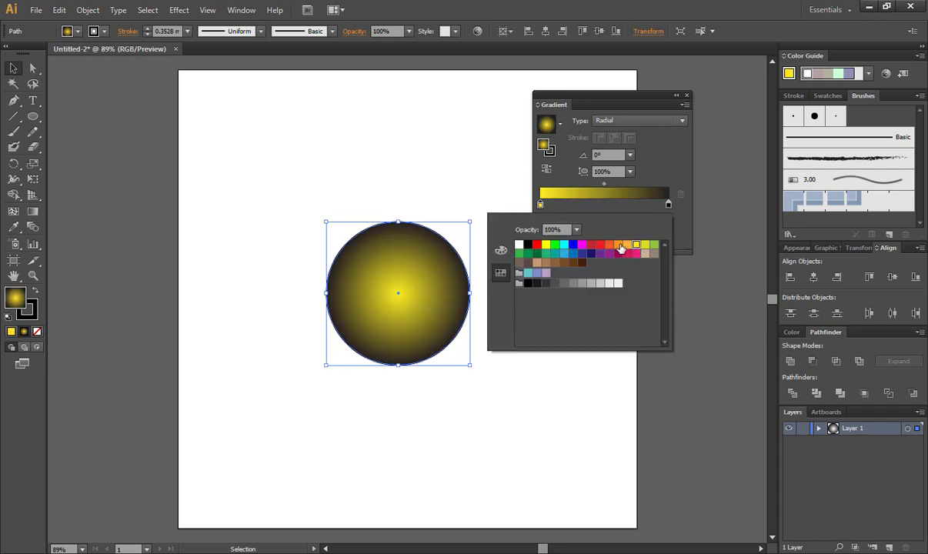
{"action": "left_click", "coordinate": [619, 246]}
{"action": "left_click", "coordinate": [627, 246]}
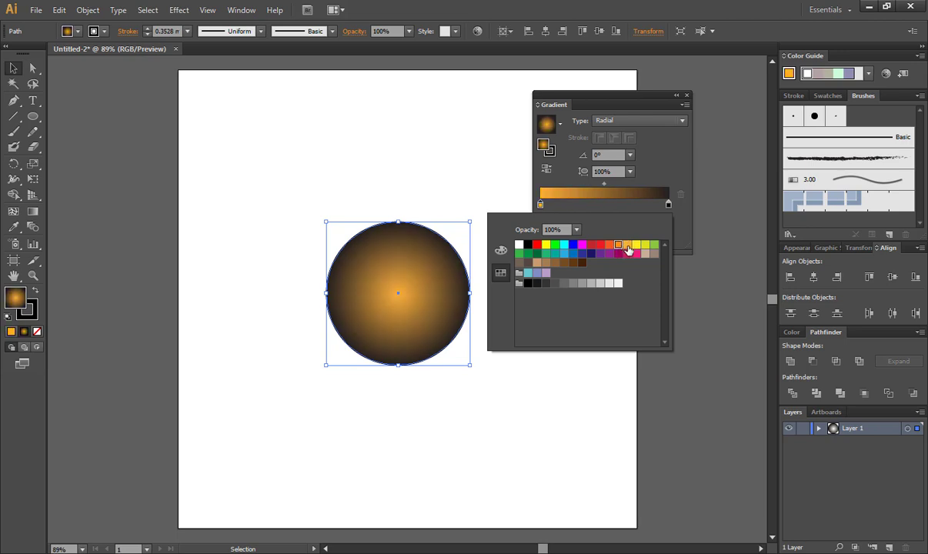
- Set the gradient's end colour to dark red, move the gradient settings away from the circle and deselect it
{"action": "left_click", "coordinate": [667, 204]}
{"action": "double_click", "coordinate": [668, 205]}
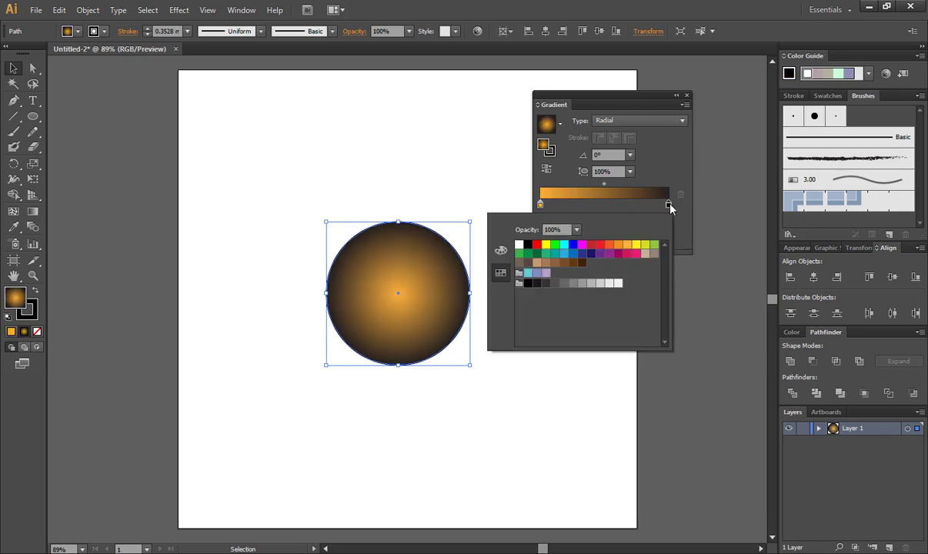
{"action": "left_click", "coordinate": [592, 246]}
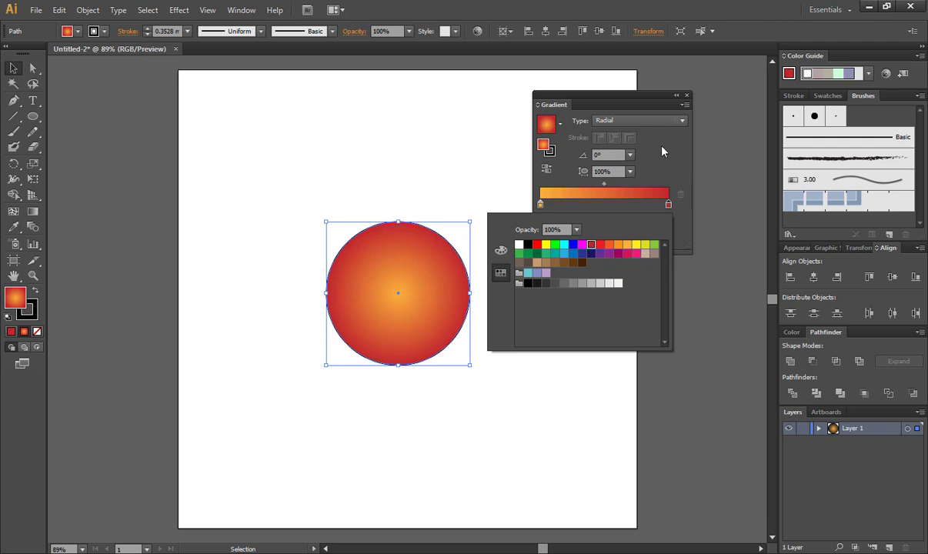
{"action": "left_click", "coordinate": [622, 137]}
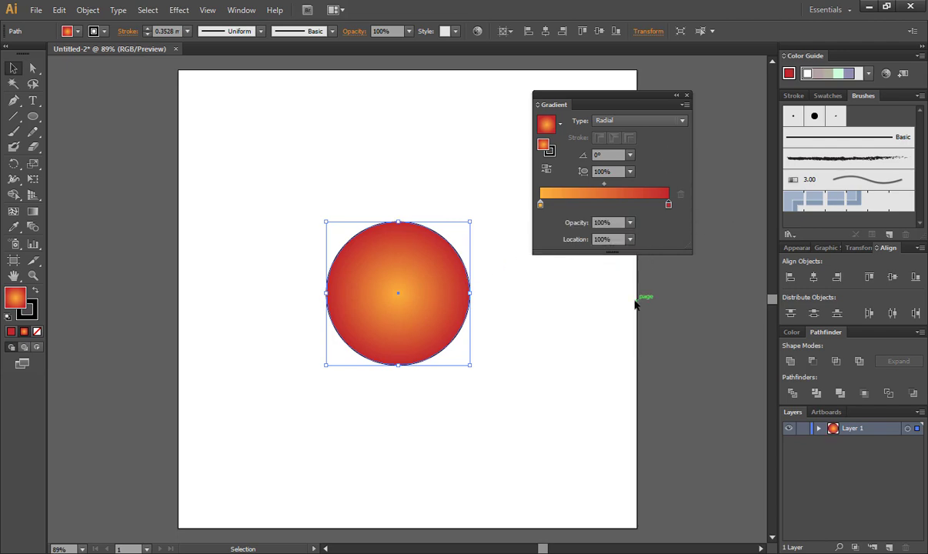
{"action": "left_click_drag", "start_coordinate": [607, 112], "coordinate": [671, 118]}
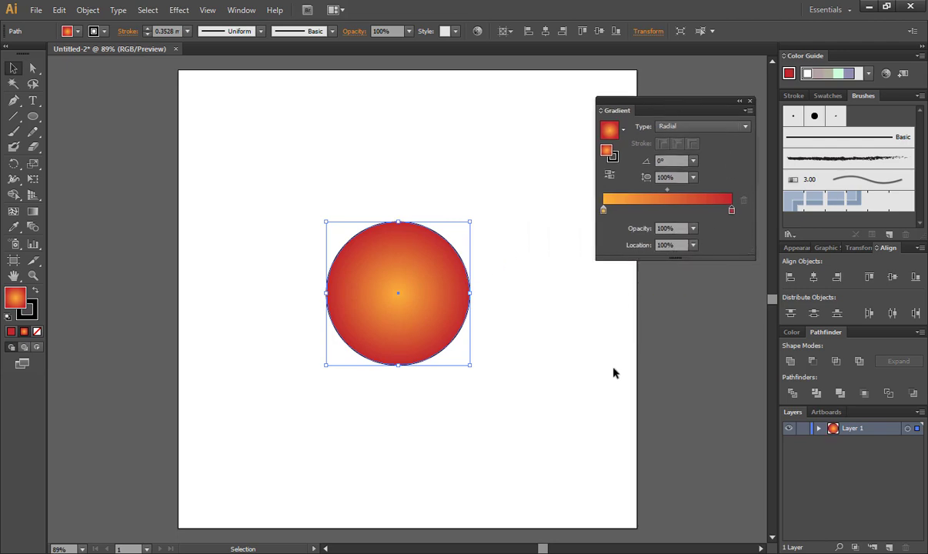
{"action": "left_click", "coordinate": [657, 364]}
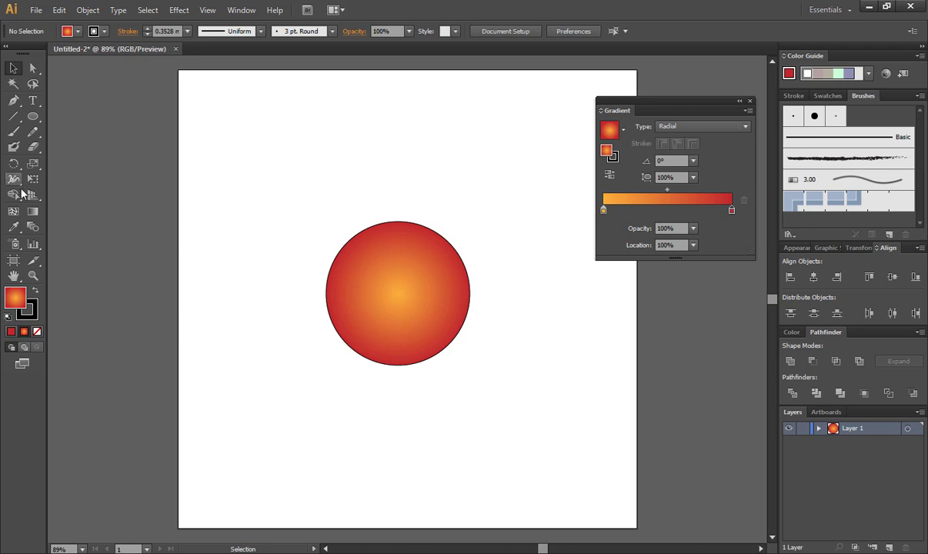
- Draw a narrow upright rectangle above the circle and fill it with solid red
{"action": "left_click", "coordinate": [36, 116]}
{"action": "left_click_drag", "start_coordinate": [35, 116], "coordinate": [77, 116]}
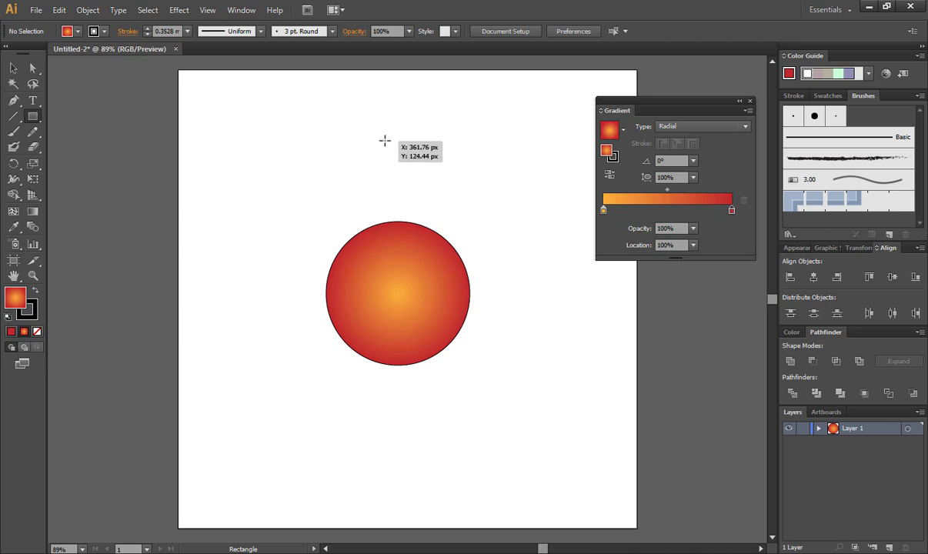
{"action": "left_click_drag", "start_coordinate": [386, 134], "coordinate": [394, 205]}
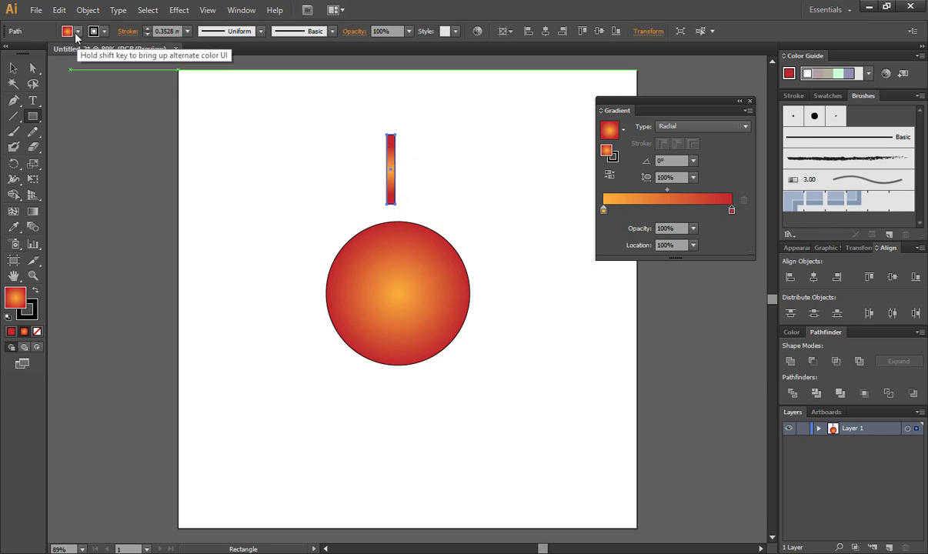
{"action": "left_click", "coordinate": [70, 31]}
{"action": "left_click", "coordinate": [45, 57]}
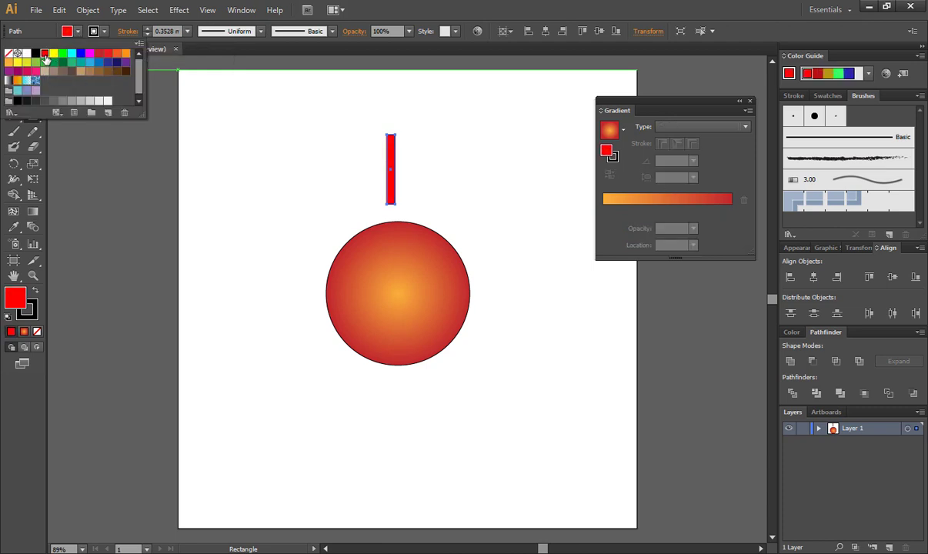
{"action": "left_click", "coordinate": [78, 30]}
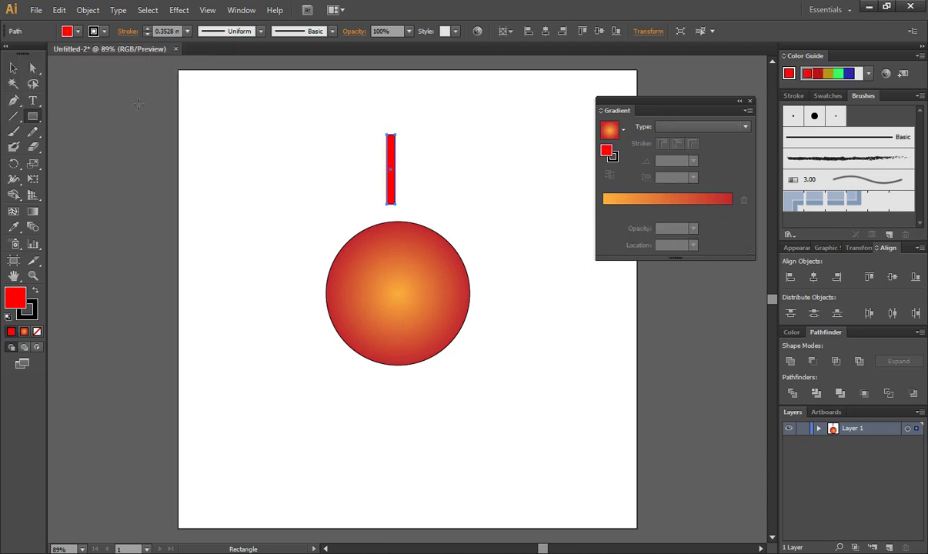
- Select the red rectangle together with the circle and align their horizontal centres
{"action": "left_click", "coordinate": [13, 68]}
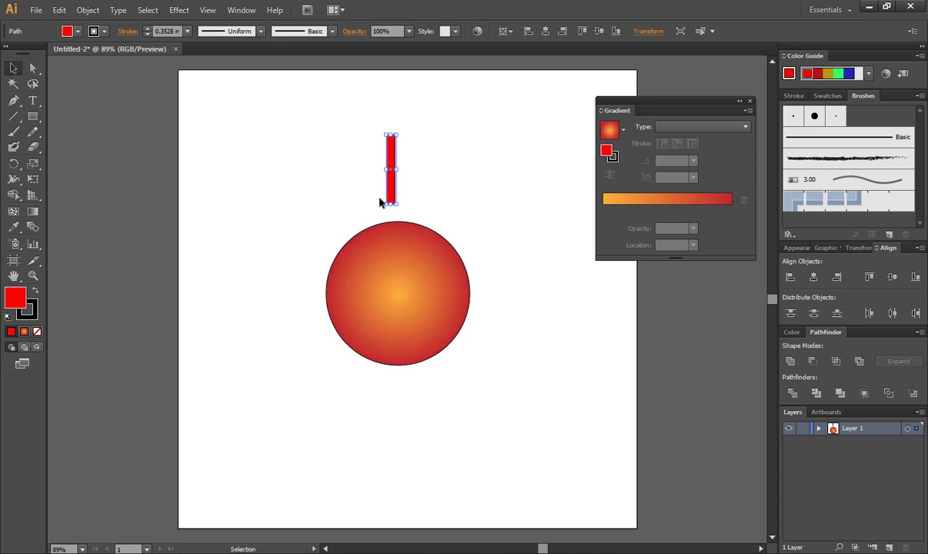
{"action": "left_click", "coordinate": [407, 271], "text": "shift"}
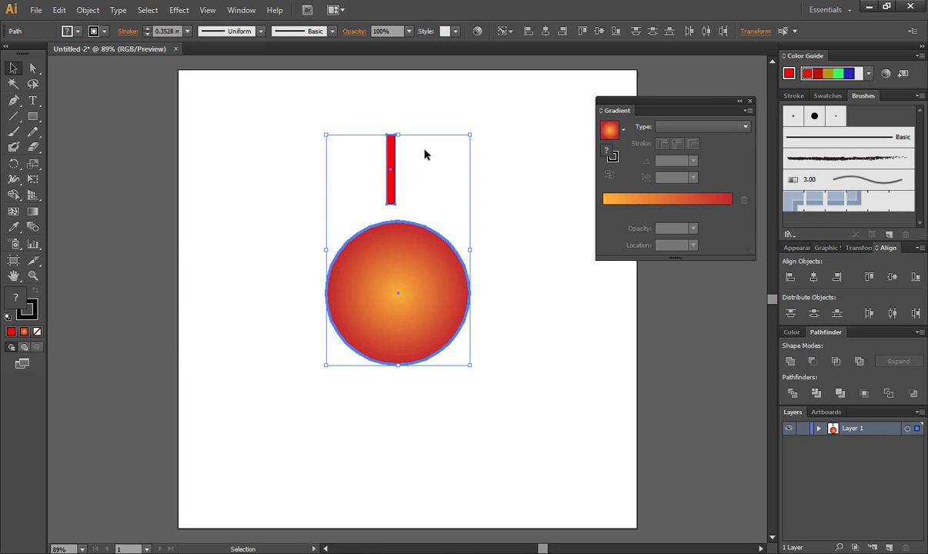
{"action": "left_click", "coordinate": [548, 35]}
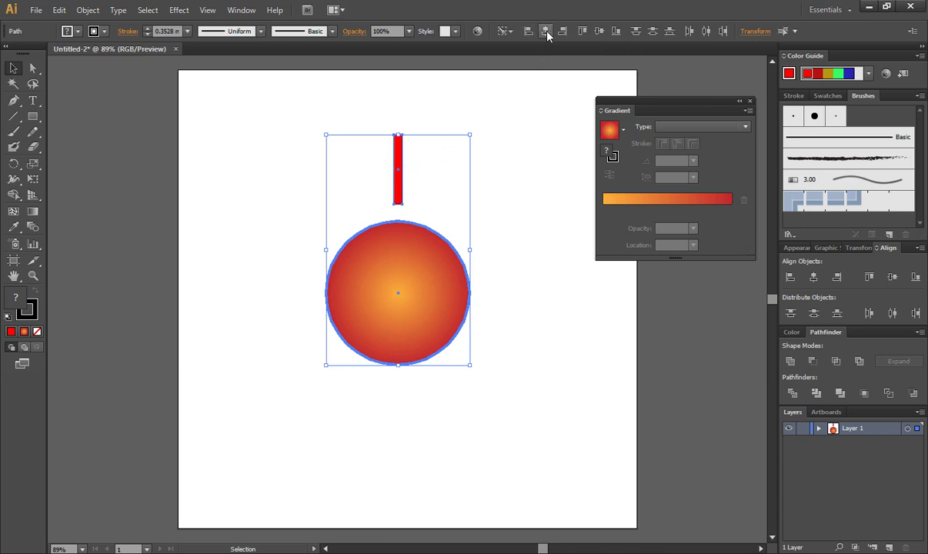
- Try left and right alignment on the rectangle and circle, returning them to horizontal centre alignment
{"action": "left_click", "coordinate": [527, 31]}
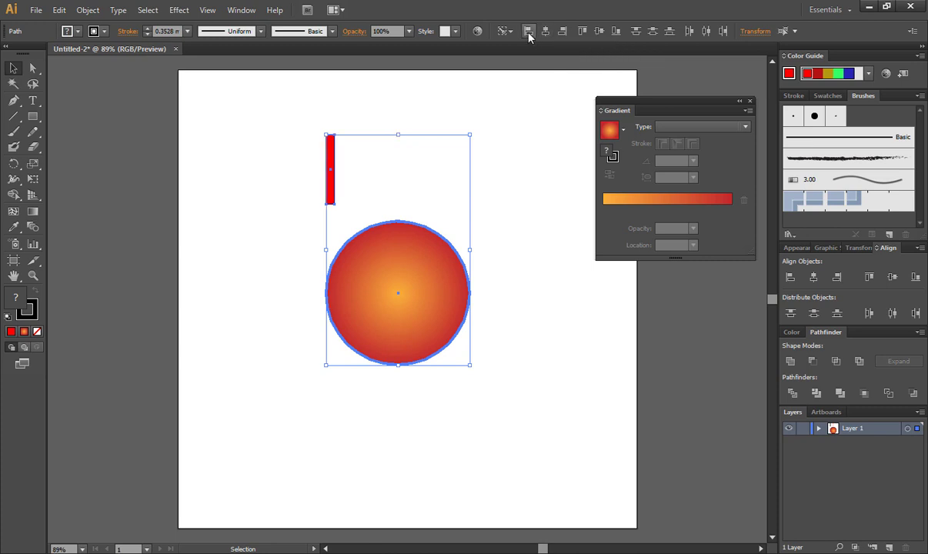
{"action": "left_click", "coordinate": [545, 31]}
{"action": "left_click", "coordinate": [562, 31]}
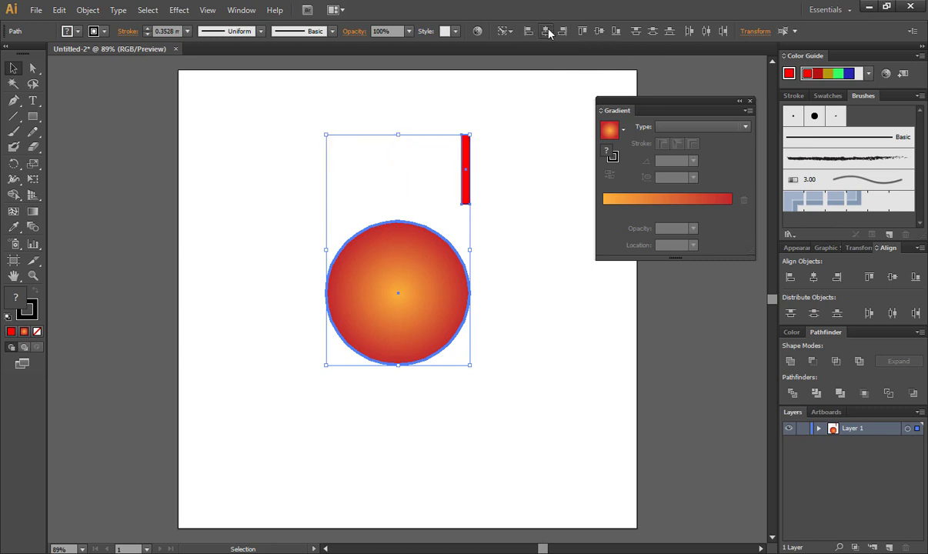
{"action": "left_click", "coordinate": [545, 32]}
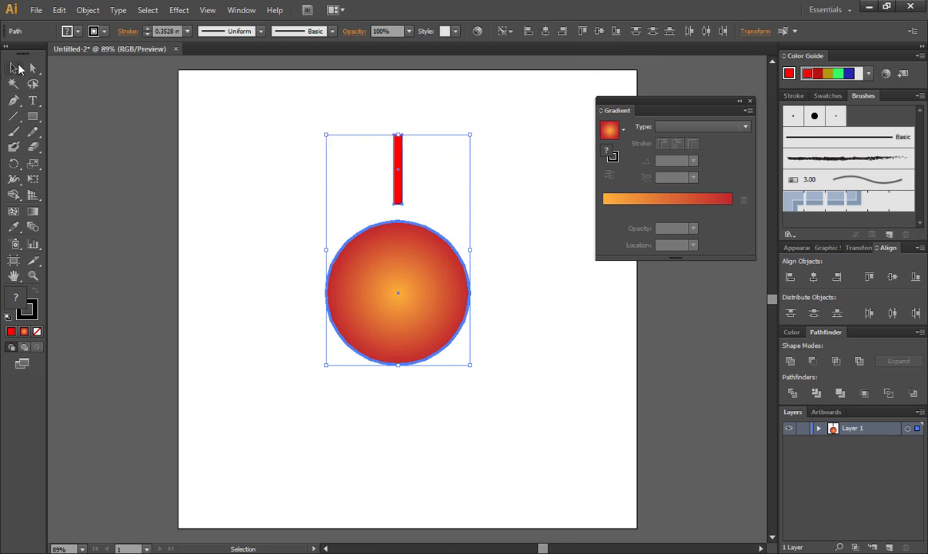
- Deselect the rectangle and circle and show the document's rulers
{"action": "left_click", "coordinate": [261, 206]}
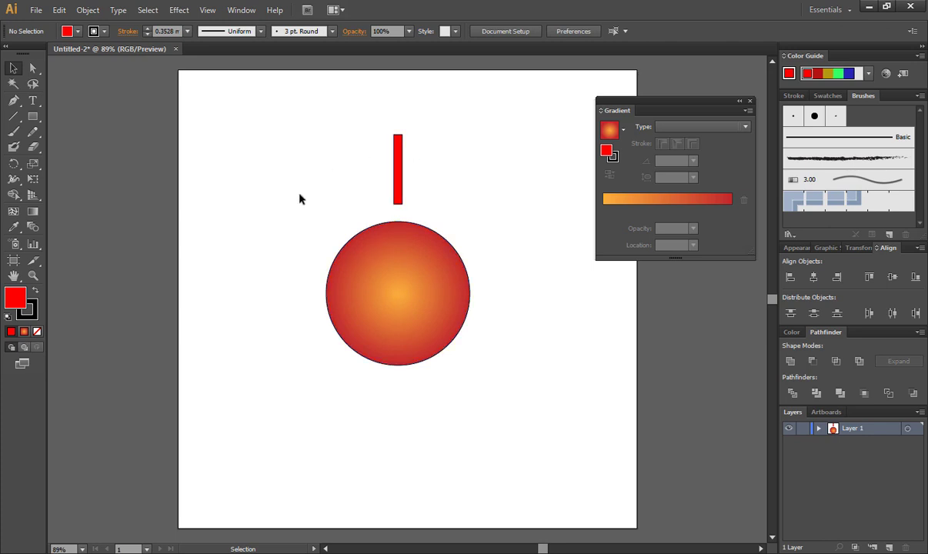
{"action": "left_click", "coordinate": [240, 10]}
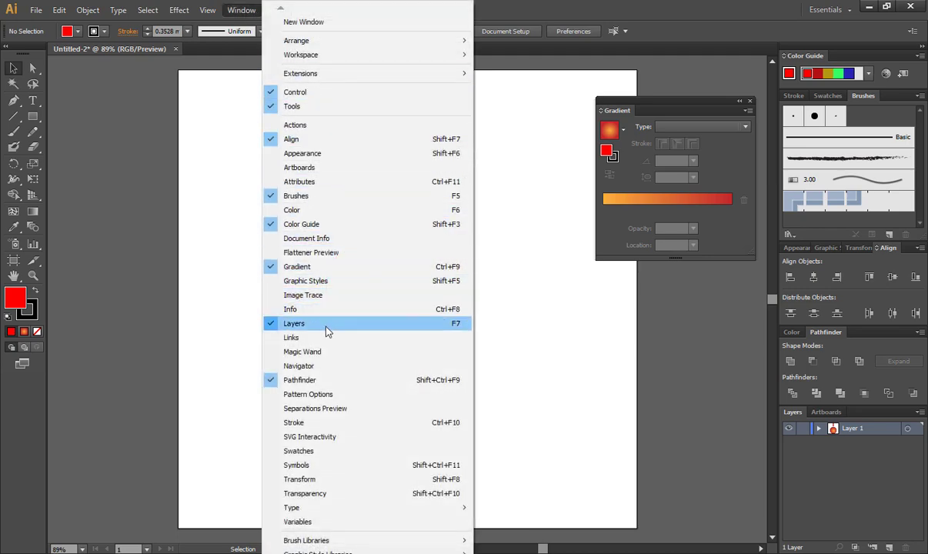
{"action": "mouse_move", "coordinate": [206, 11]}
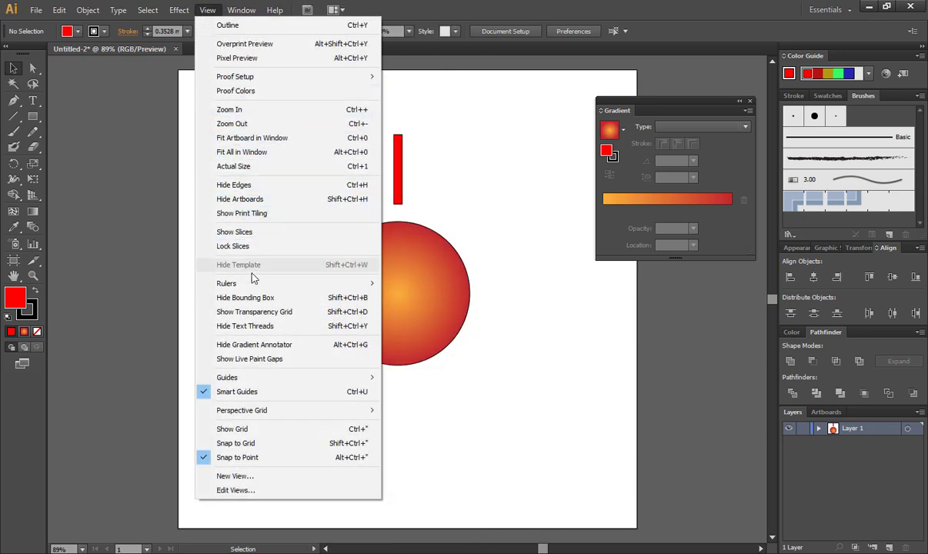
{"action": "mouse_move", "coordinate": [316, 284]}
{"action": "left_click", "coordinate": [439, 283]}
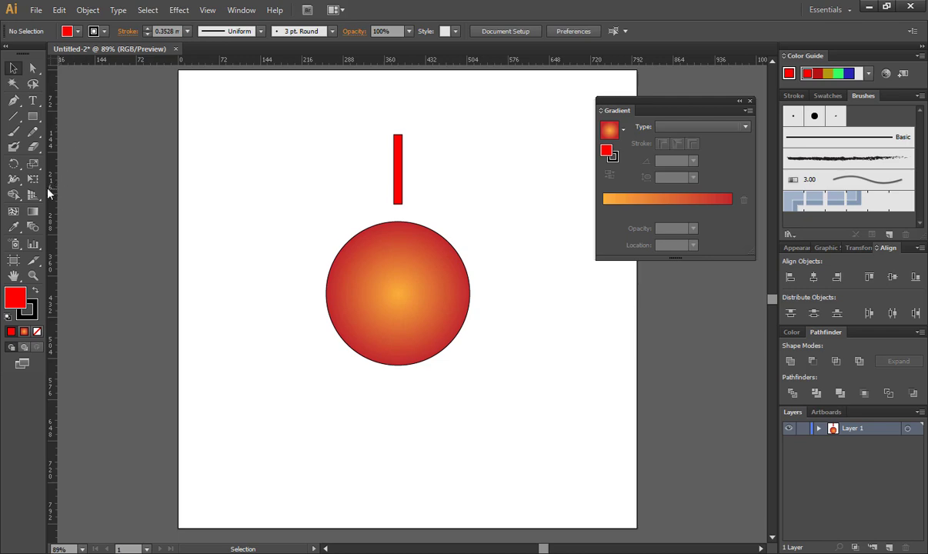
- Place a vertical and a horizontal ruler guide crossing at the circle's centre
{"action": "left_click_drag", "start_coordinate": [54, 217], "coordinate": [399, 244]}
{"action": "left_click", "coordinate": [410, 270]}
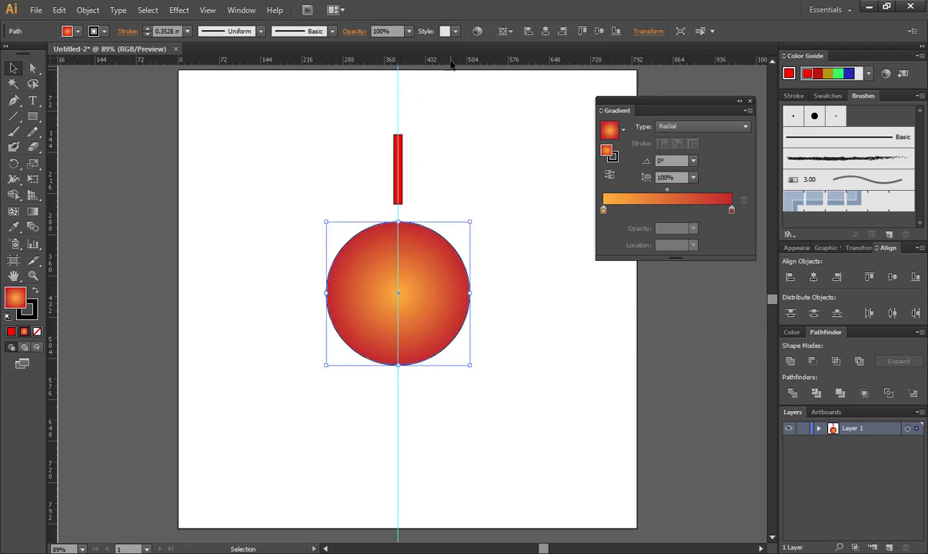
{"action": "left_click_drag", "start_coordinate": [458, 62], "coordinate": [469, 293]}
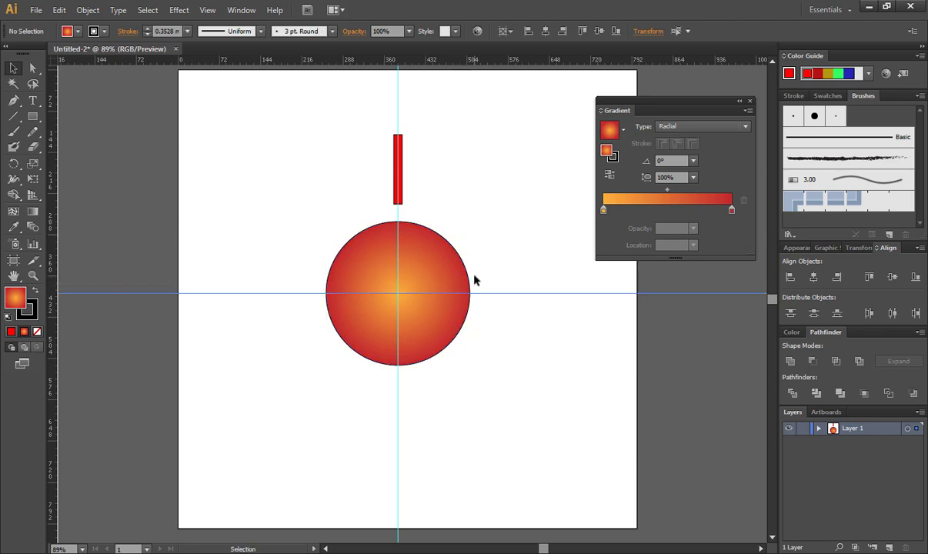
{"action": "left_click", "coordinate": [222, 169]}
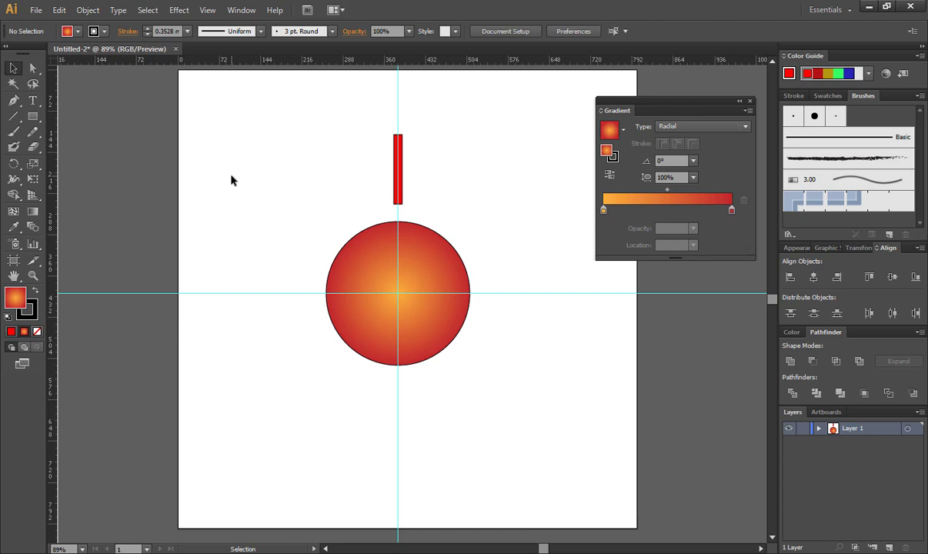
- Select the red rectangle and open the Rotate options with the pivot at the guide intersection in the circle's centre
{"action": "left_click", "coordinate": [14, 167]}
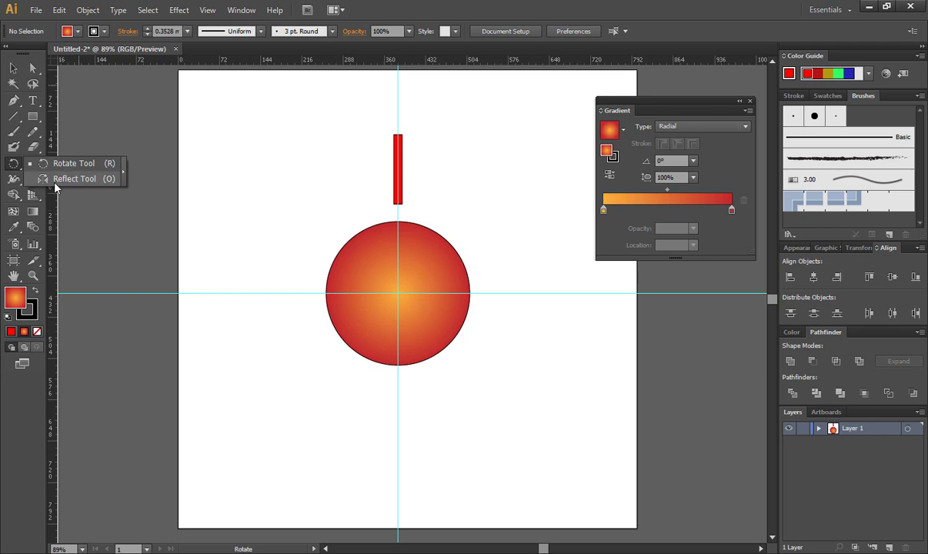
{"action": "left_click", "coordinate": [14, 68]}
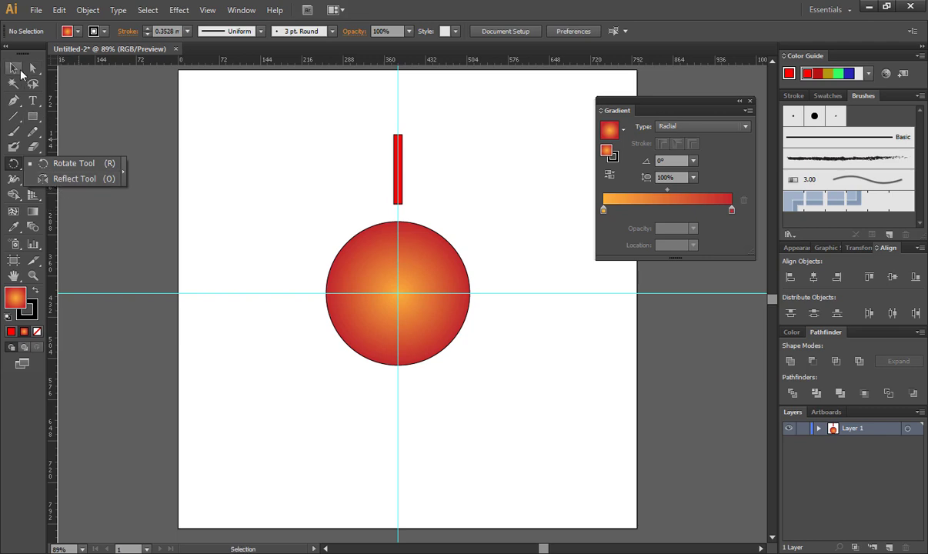
{"action": "left_click", "coordinate": [400, 182]}
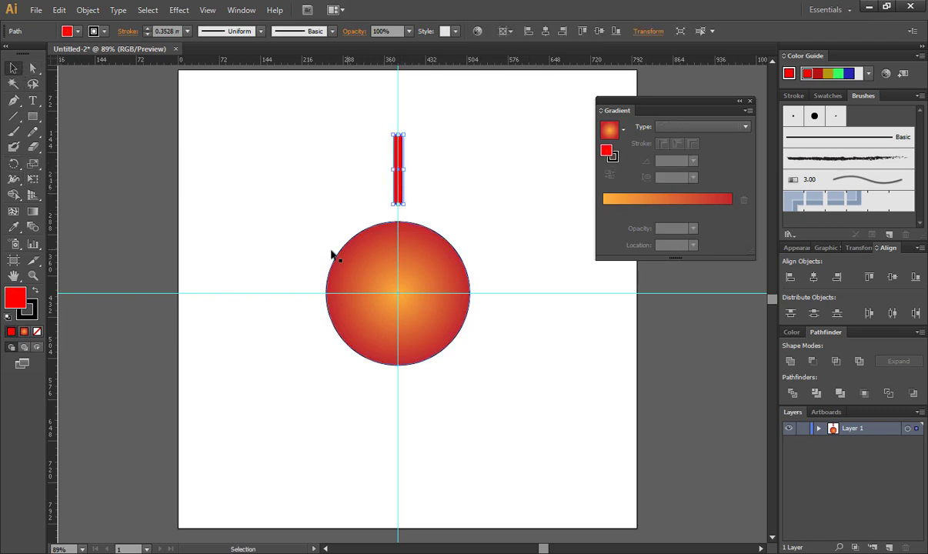
{"action": "left_click_drag", "start_coordinate": [13, 163], "coordinate": [62, 170]}
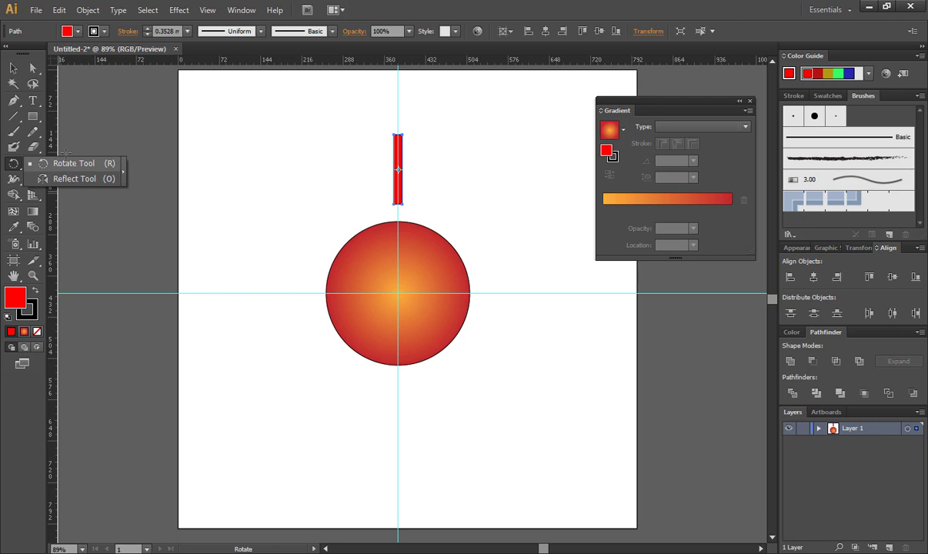
{"action": "left_click", "coordinate": [66, 165]}
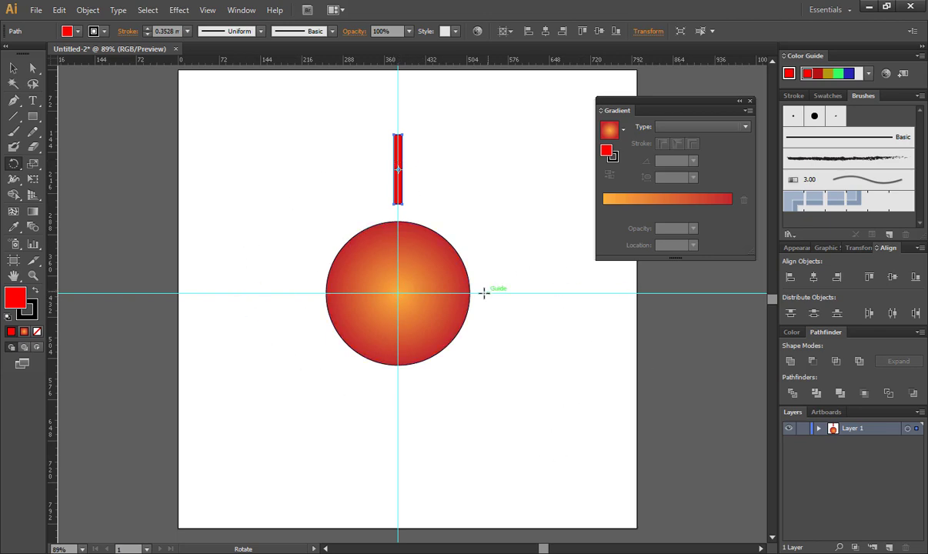
{"action": "left_click", "coordinate": [397, 292], "text": "alt"}
{"action": "left_click_drag", "start_coordinate": [517, 296], "coordinate": [587, 204]}
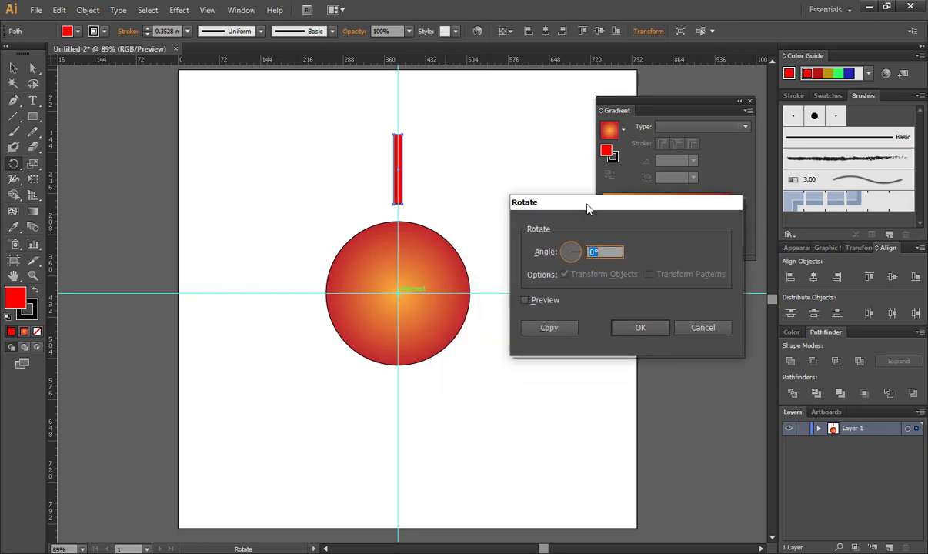
- Set the rotation angle to 20°, preview it and create a rotated copy of the red ray
{"action": "left_click", "coordinate": [524, 299]}
{"action": "left_click", "coordinate": [566, 254]}
{"action": "left_click", "coordinate": [524, 300]}
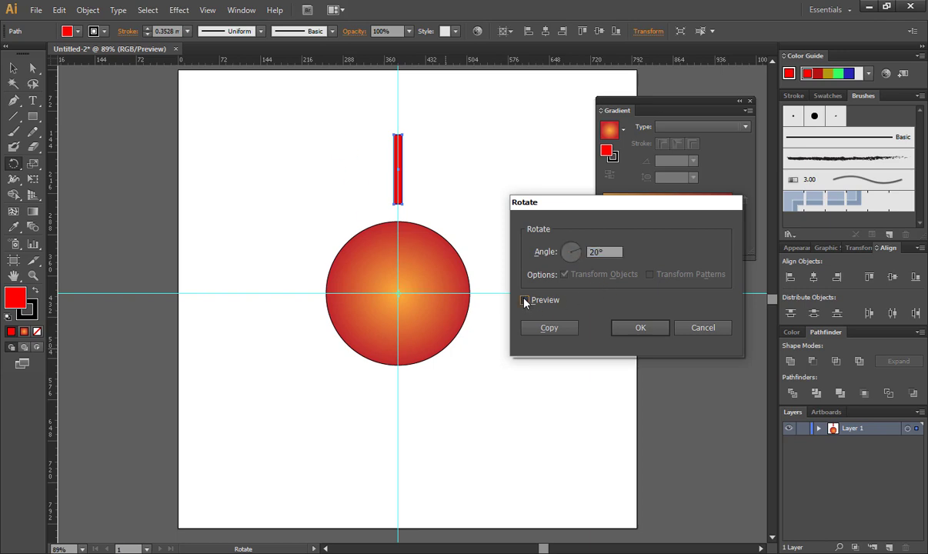
{"action": "left_click", "coordinate": [525, 300]}
{"action": "left_click", "coordinate": [525, 300]}
{"action": "left_click", "coordinate": [525, 299]}
{"action": "left_click", "coordinate": [525, 300]}
{"action": "left_click", "coordinate": [525, 300]}
{"action": "left_click", "coordinate": [525, 300]}
{"action": "left_click", "coordinate": [524, 300]}
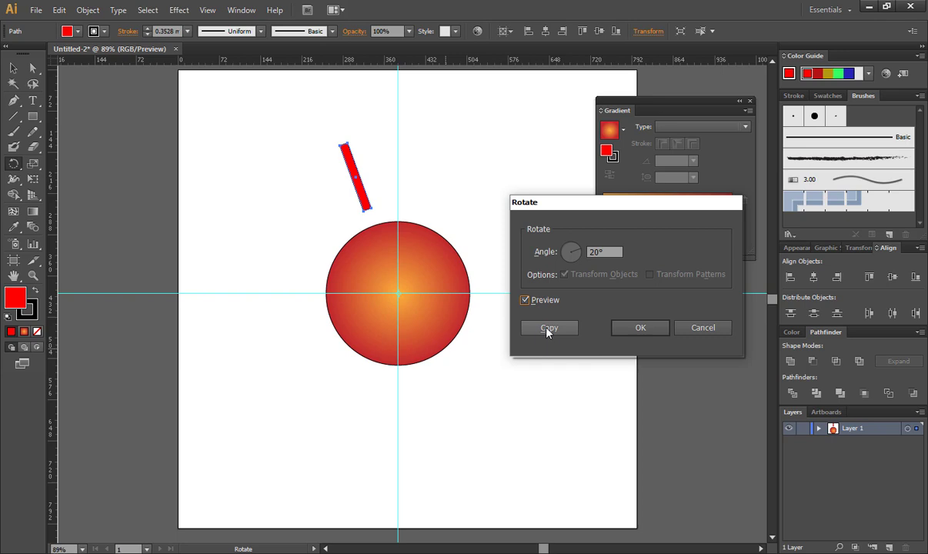
{"action": "left_click", "coordinate": [548, 329]}
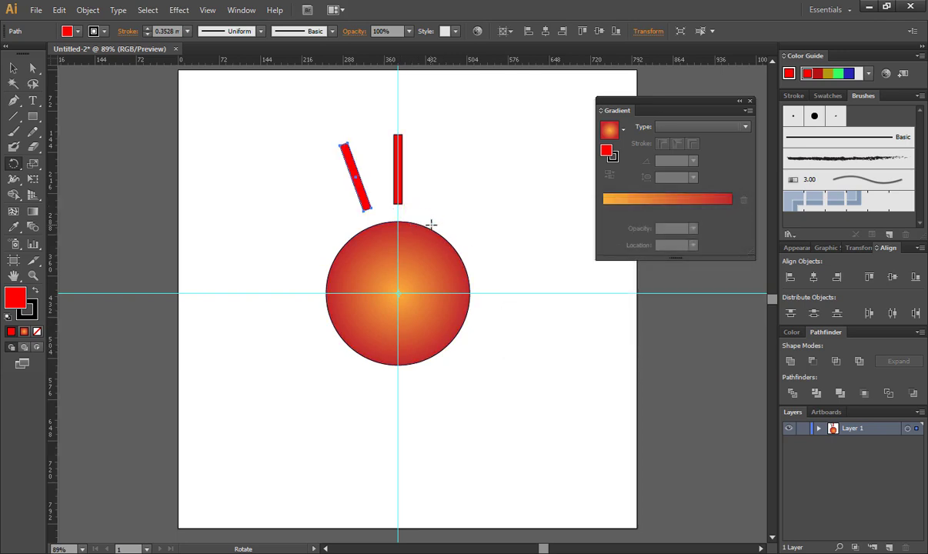
- Repeat the 20° rotated copy of the red ray down the circle's left side
{"action": "key", "text": "v"}
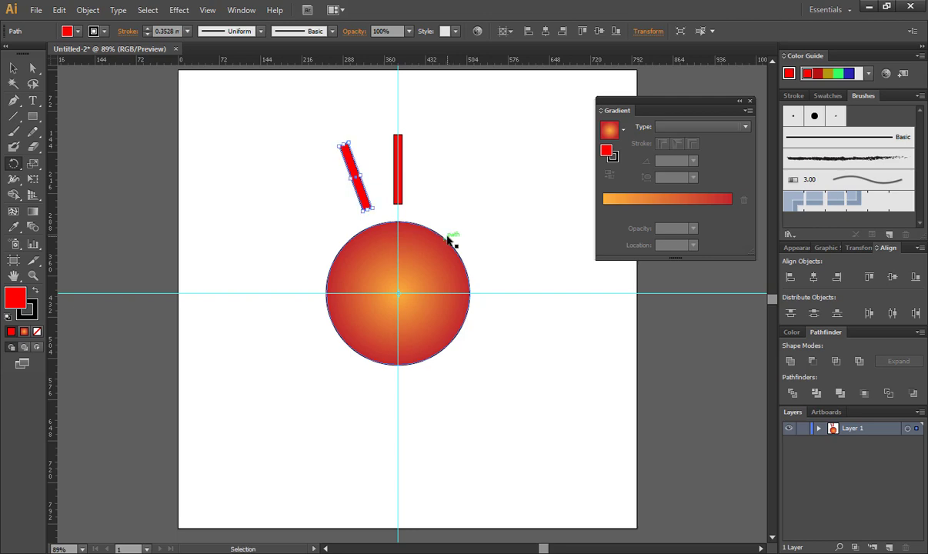
{"action": "key", "text": "ctrl+d"}
{"action": "key", "text": "ctrl+d"}
{"action": "key", "text": "ctrl+d"}
{"action": "key", "text": "ctrl+d"}
{"action": "key", "text": "ctrl+d"}
{"action": "key", "text": "ctrl+d"}
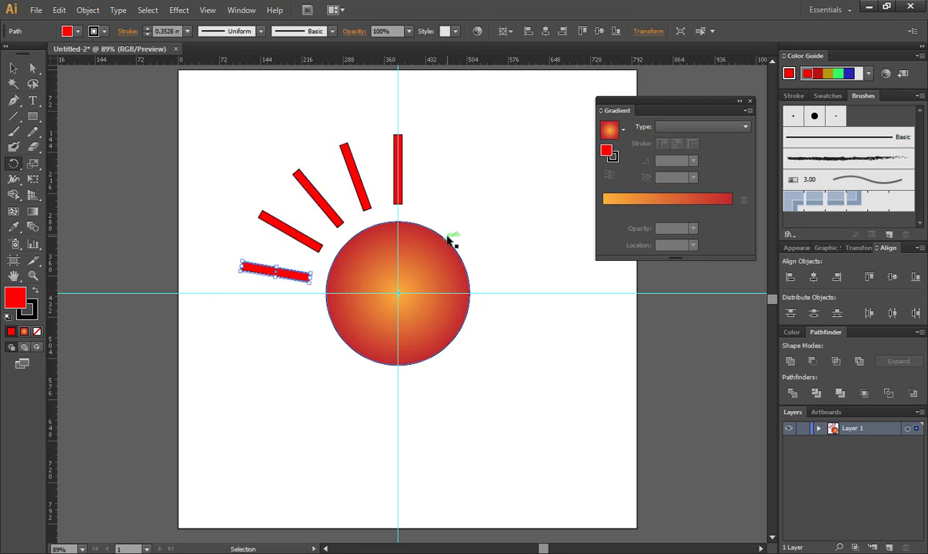
{"action": "key", "text": "d"}
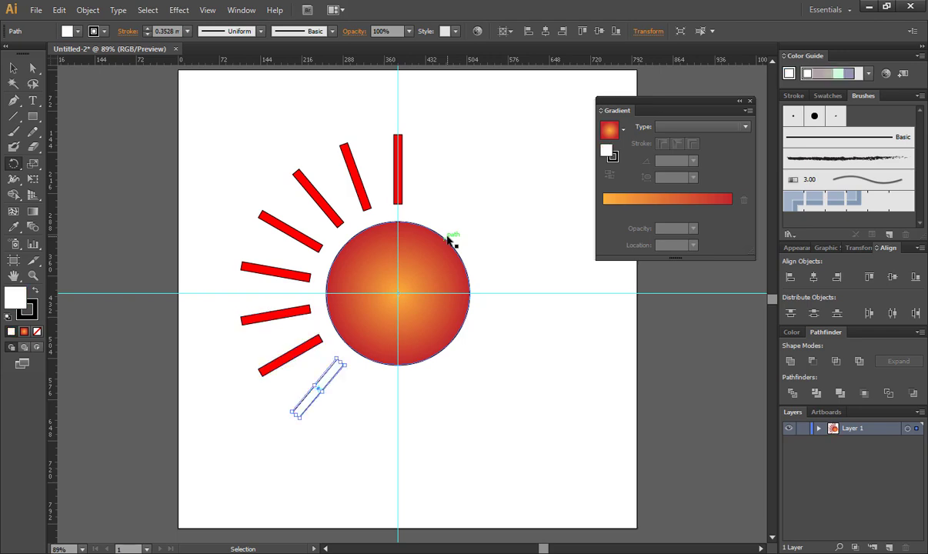
{"action": "key", "text": "ctrl+d"}
{"action": "key", "text": "ctrl+d"}
{"action": "key", "text": "ctrl+d"}
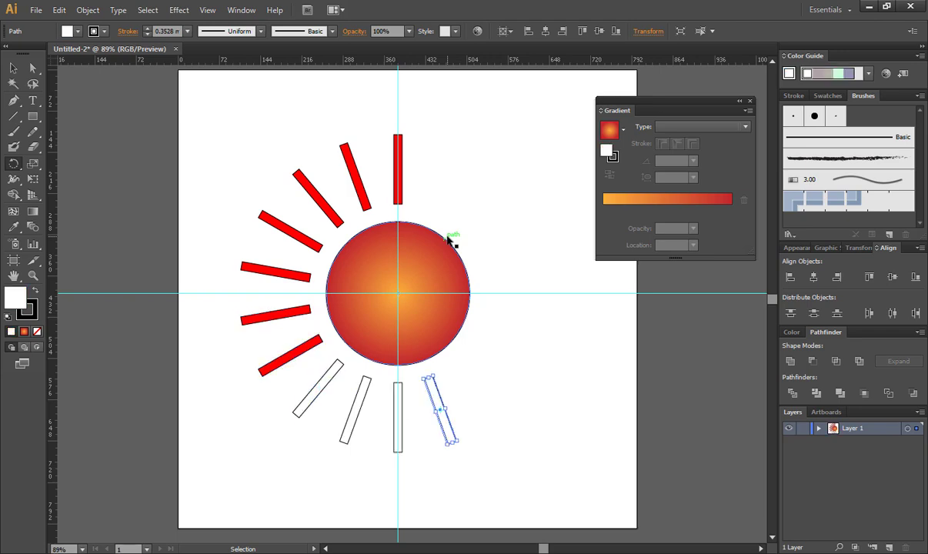
{"action": "key", "text": "ctrl+z"}
{"action": "key", "text": "ctrl+z"}
{"action": "key", "text": "ctrl+z"}
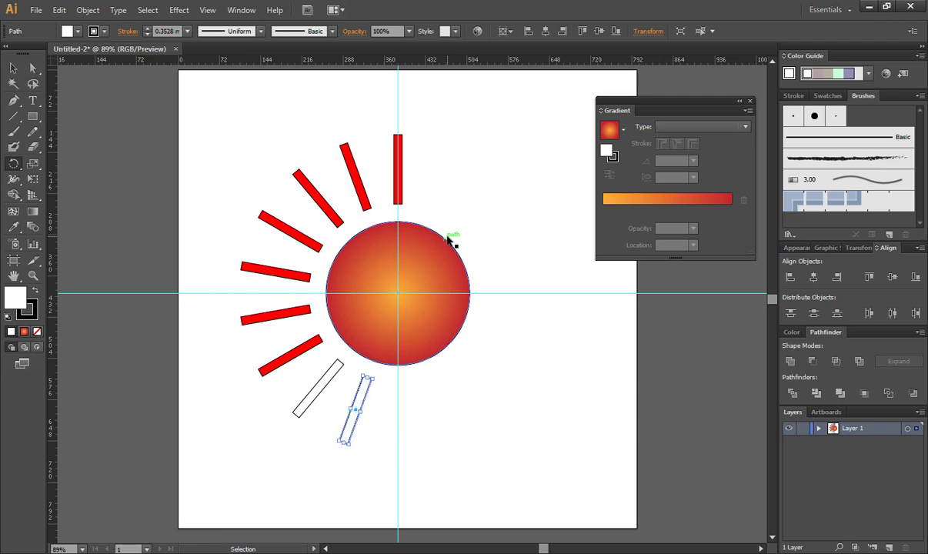
{"action": "key", "text": "ctrl+z"}
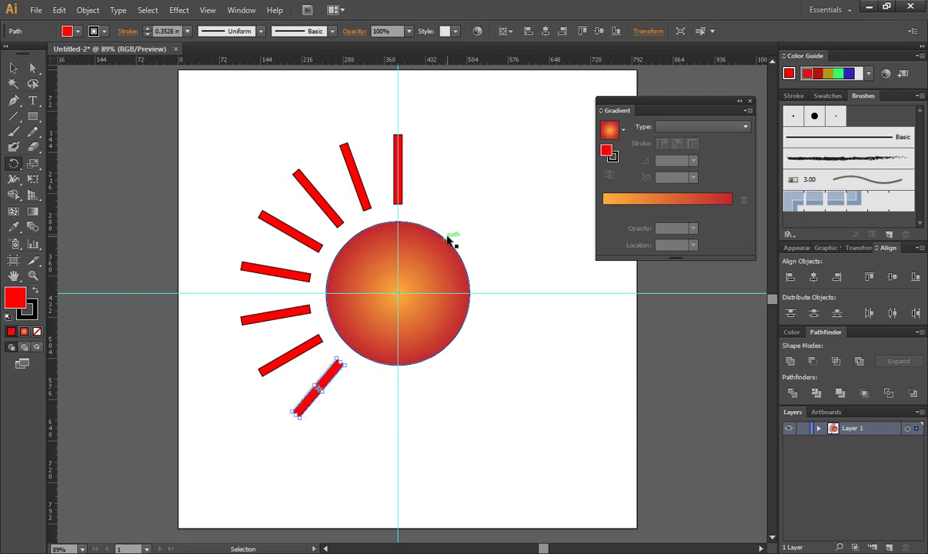
- Keep repeating the rotated copy until red rays form a complete ring around the circle
{"action": "key", "text": "ctrl+d"}
{"action": "key", "text": "ctrl+d"}
{"action": "key", "text": "ctrl+d"}
{"action": "key", "text": "ctrl+d"}
{"action": "key", "text": "ctrl+d"}
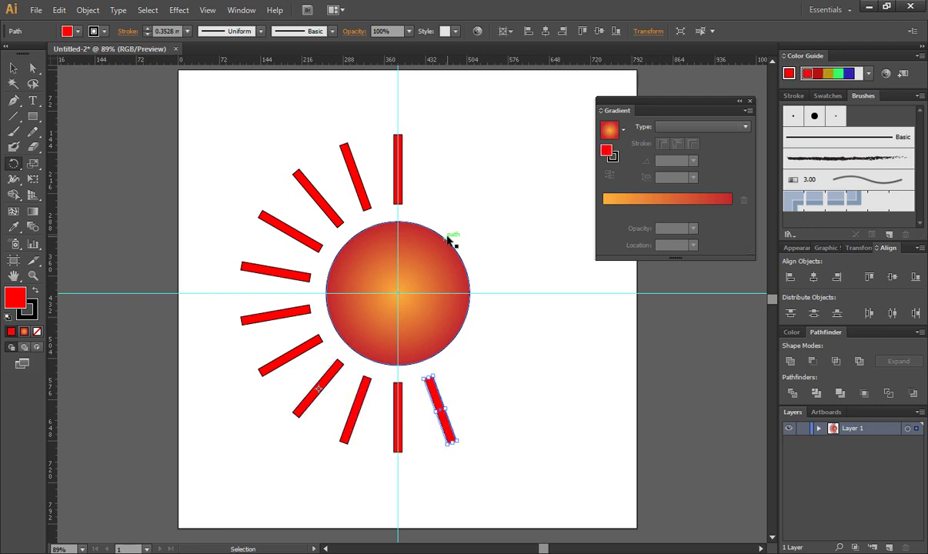
{"action": "key", "text": "ctrl+d"}
{"action": "key", "text": "ctrl+d"}
{"action": "key", "text": "ctrl+d"}
{"action": "key", "text": "ctrl+d"}
{"action": "key", "text": "ctrl+d"}
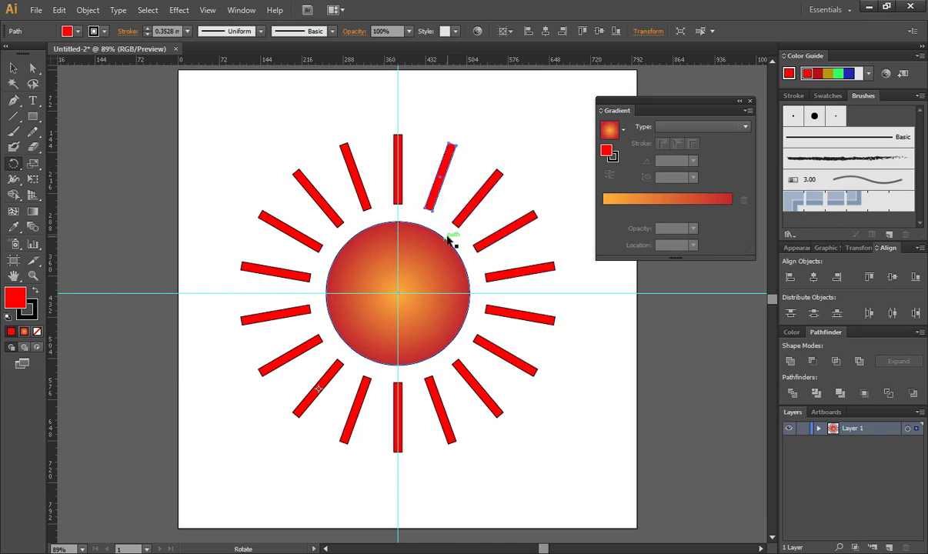
- Select the circle, all the rays and both guides and group them
{"action": "left_click", "coordinate": [14, 70]}
{"action": "left_click_drag", "start_coordinate": [213, 137], "coordinate": [549, 458]}
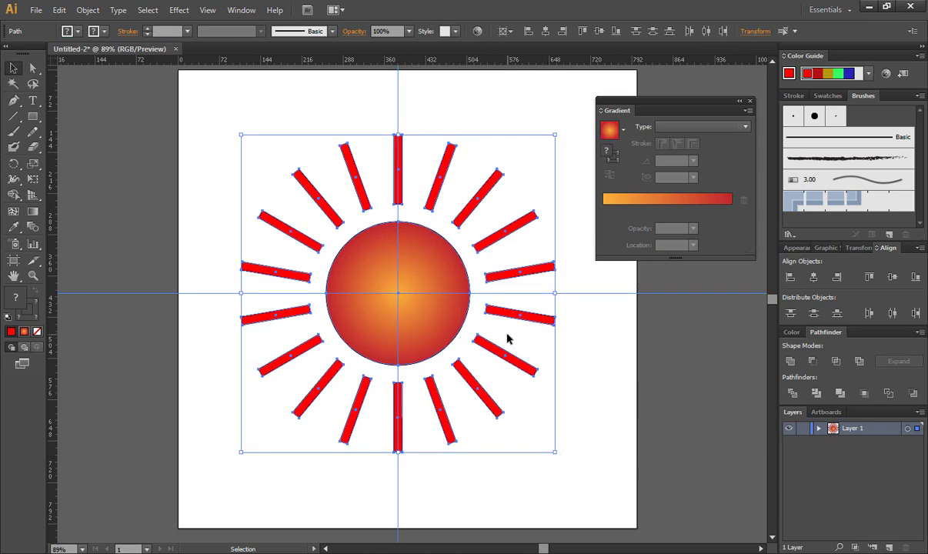
{"action": "key", "text": "a"}
{"action": "key", "text": "v"}
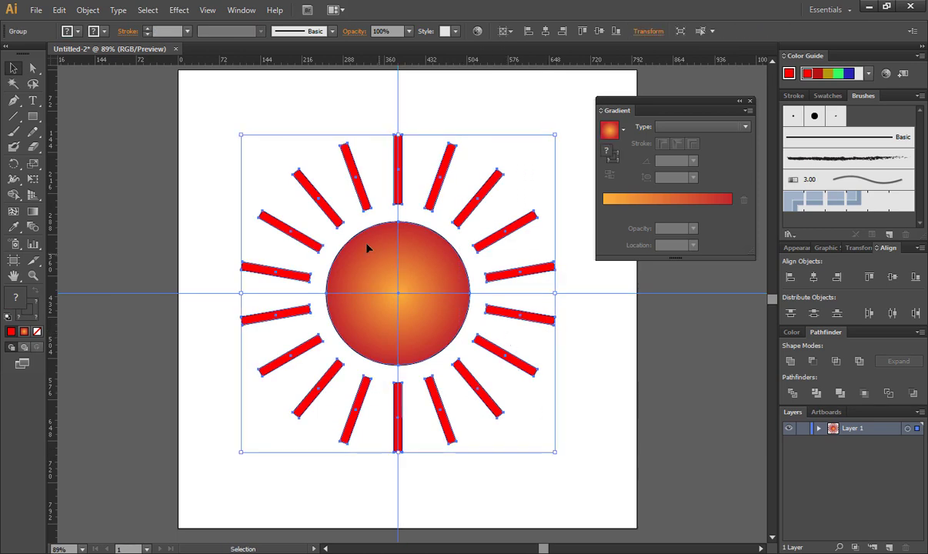
- Try resizing the grouped sun from its corners, both proportionally and freely, undoing each resize
{"action": "left_click_drag", "start_coordinate": [241, 135], "coordinate": [372, 281]}
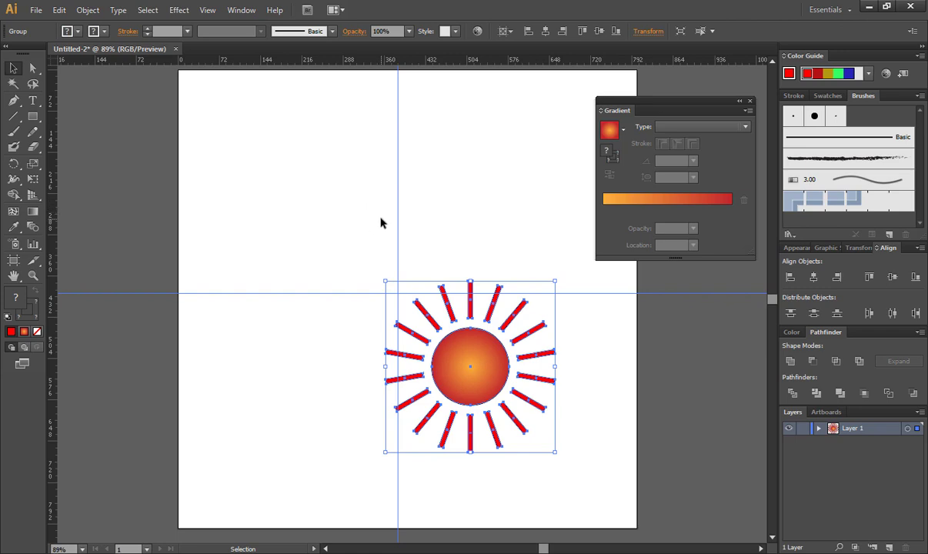
{"action": "key", "text": "ctrl+z"}
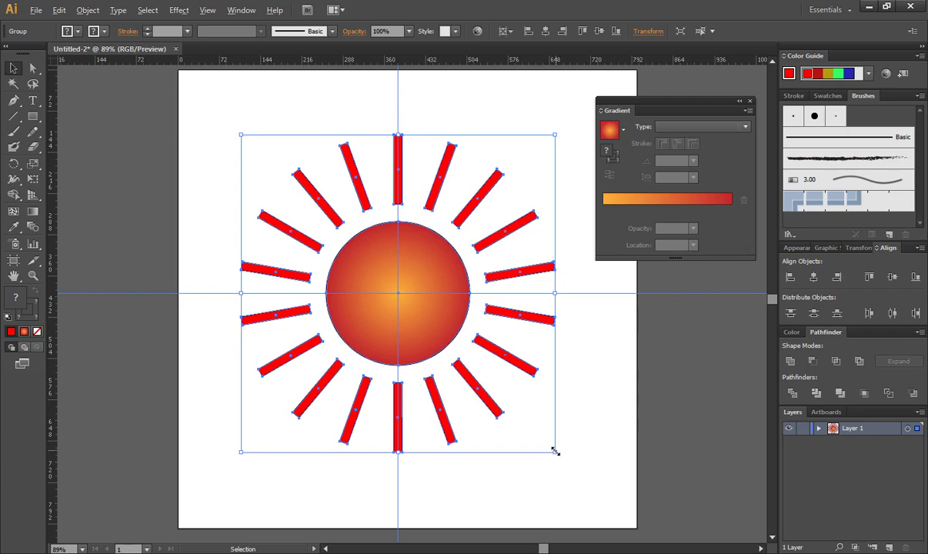
{"action": "mouse_move", "coordinate": [555, 451]}
{"action": "left_mouse_down"}
{"action": "mouse_move", "coordinate": [460, 332]}
{"action": "mouse_move", "coordinate": [543, 452]}
{"action": "left_mouse_up"}
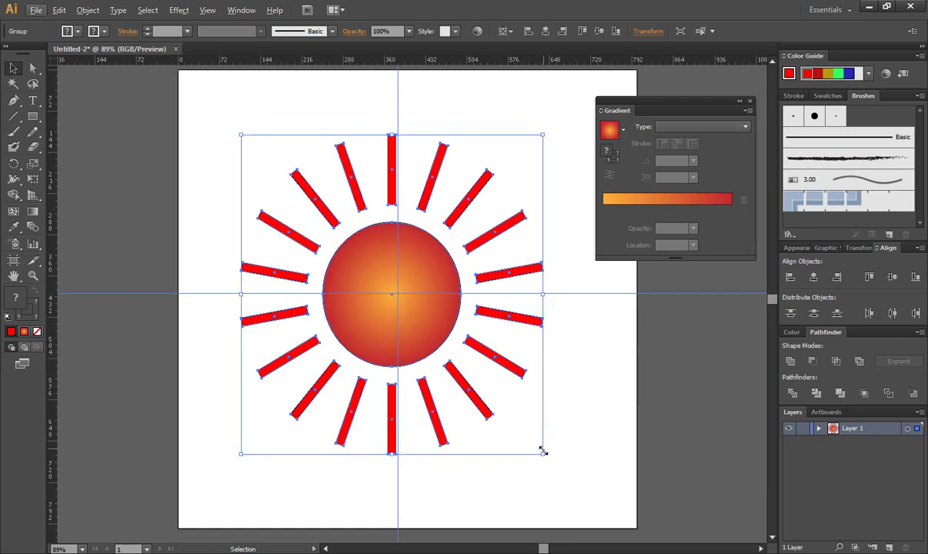
{"action": "key", "text": "ctrl+z"}
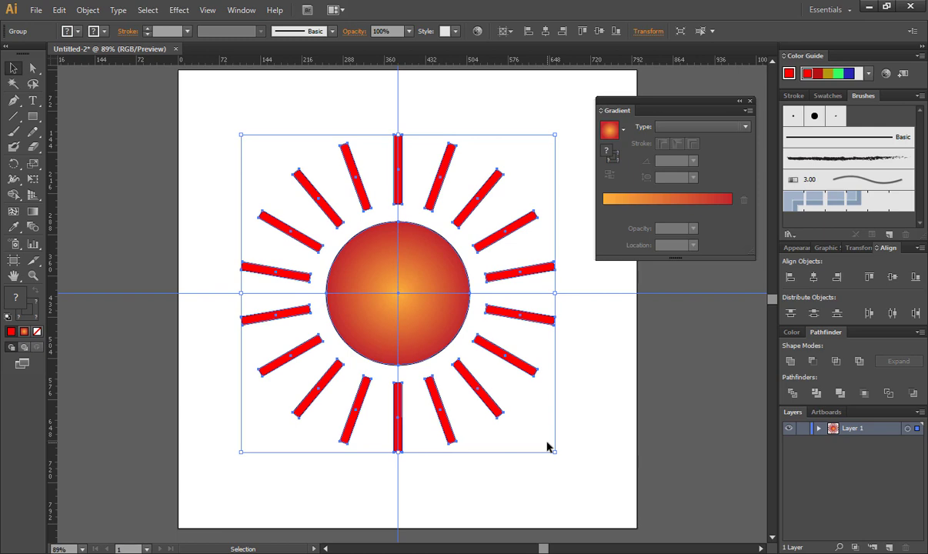
{"action": "key", "text": "shift"}
{"action": "left_click_drag", "start_coordinate": [555, 454], "coordinate": [470, 357]}
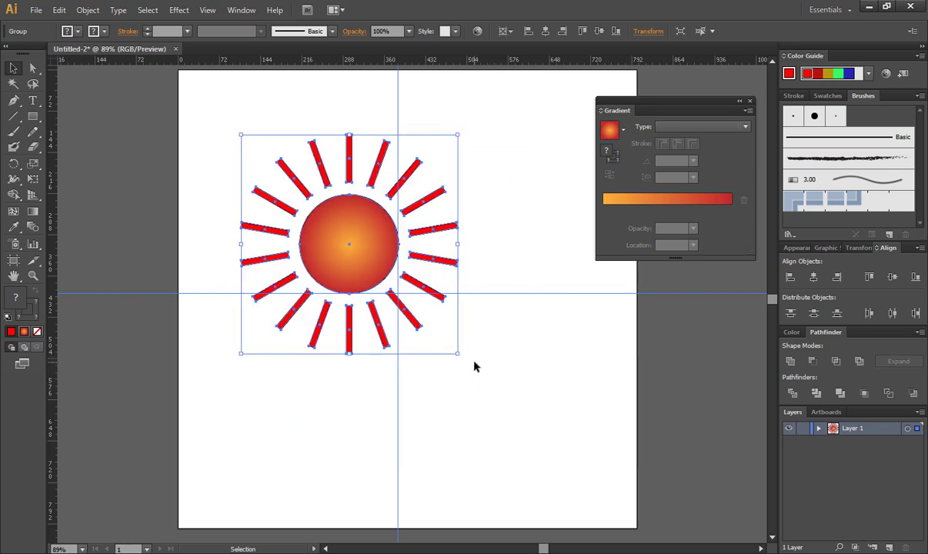
{"action": "key", "text": "ctrl+z"}
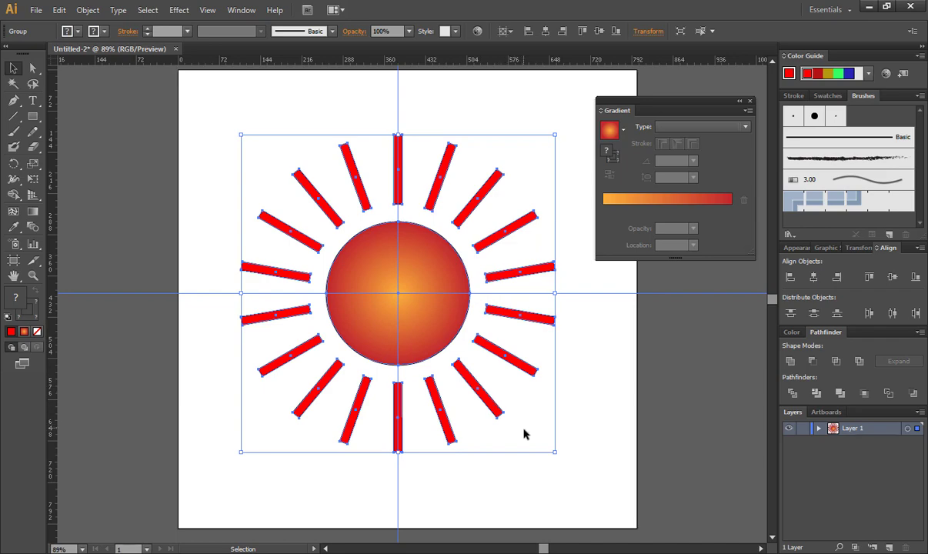
- Scale the grouped sun proportionally about its centre to roughly half its size, isolate the group and deselect it
{"action": "left_click_drag", "start_coordinate": [556, 453], "coordinate": [480, 376]}
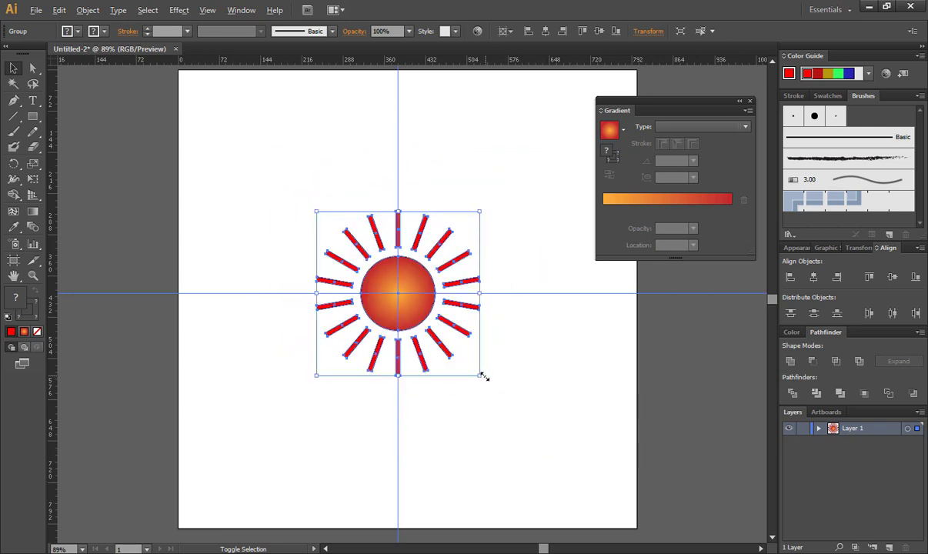
{"action": "left_click", "coordinate": [528, 433]}
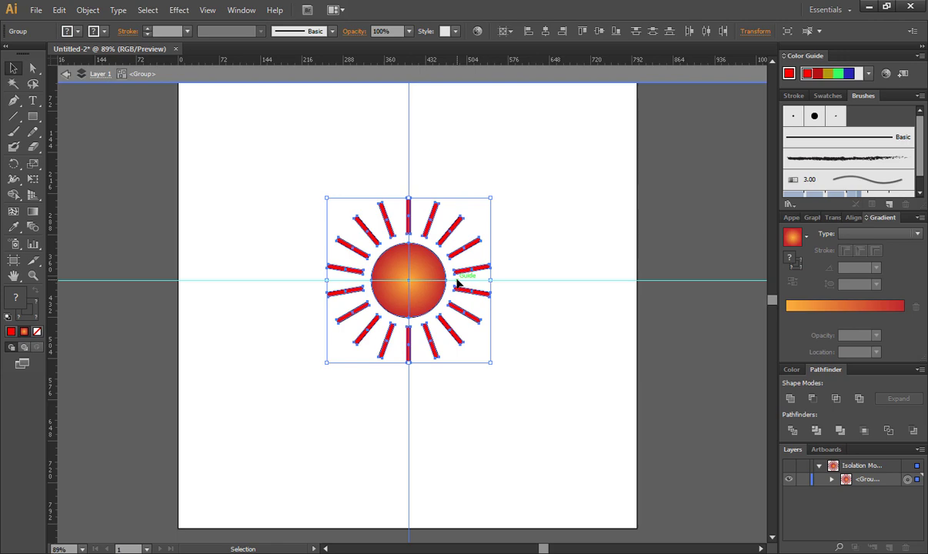
{"action": "left_click", "coordinate": [547, 345]}
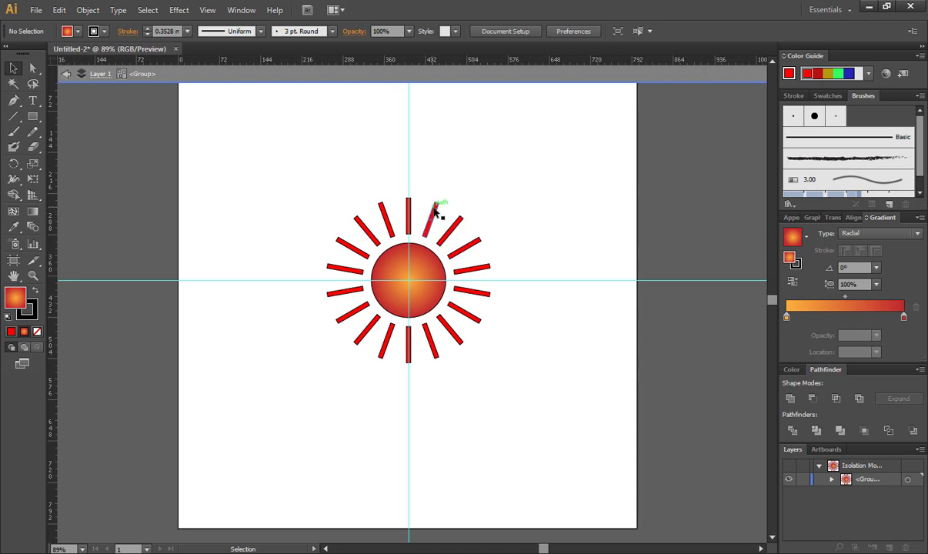
- Try moving the gradient circle and the horizontal guide inside the isolated group, undoing each move
{"action": "left_click_drag", "start_coordinate": [414, 304], "coordinate": [447, 300]}
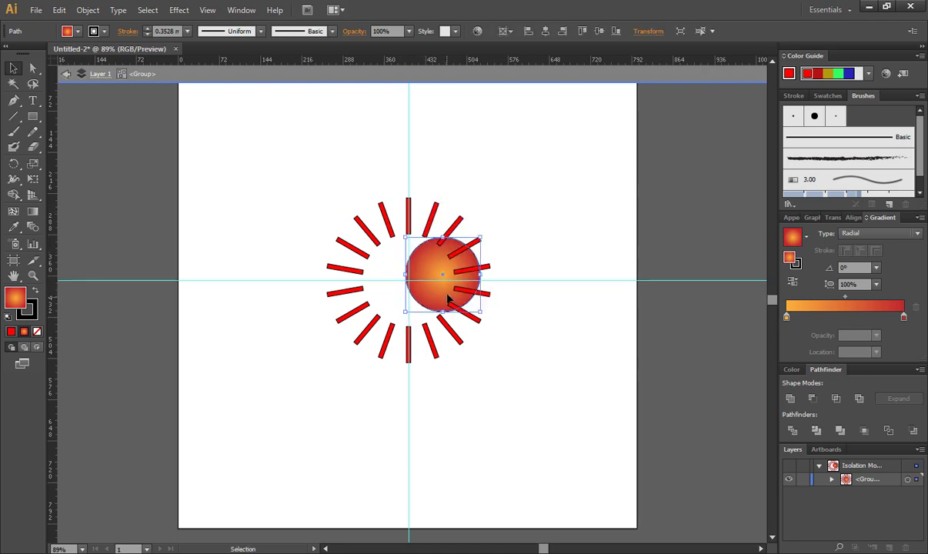
{"action": "key", "text": "ctrl+z"}
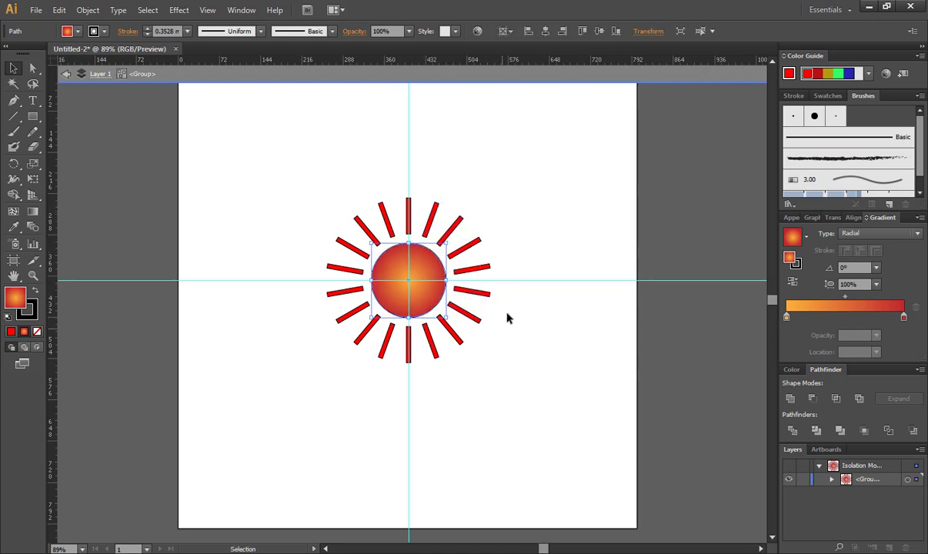
{"action": "left_click_drag", "start_coordinate": [530, 281], "coordinate": [539, 249]}
{"action": "key", "text": "ctrl+z"}
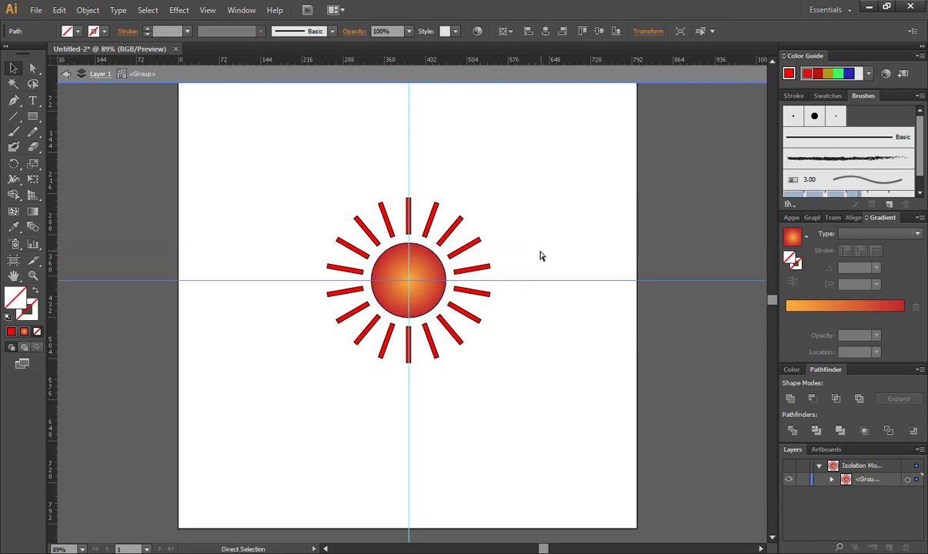
- Select the whole sun with its guides, shift it slightly down and to the left, and ungroup it
{"action": "left_click_drag", "start_coordinate": [292, 194], "coordinate": [503, 383]}
{"action": "key", "text": "a"}
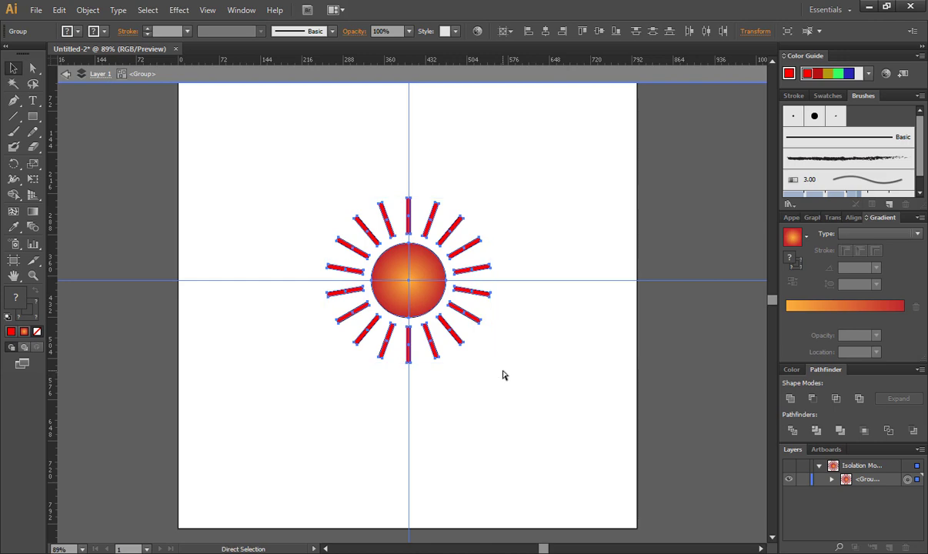
{"action": "left_click", "coordinate": [503, 375]}
{"action": "key", "text": "v"}
{"action": "left_click", "coordinate": [481, 332]}
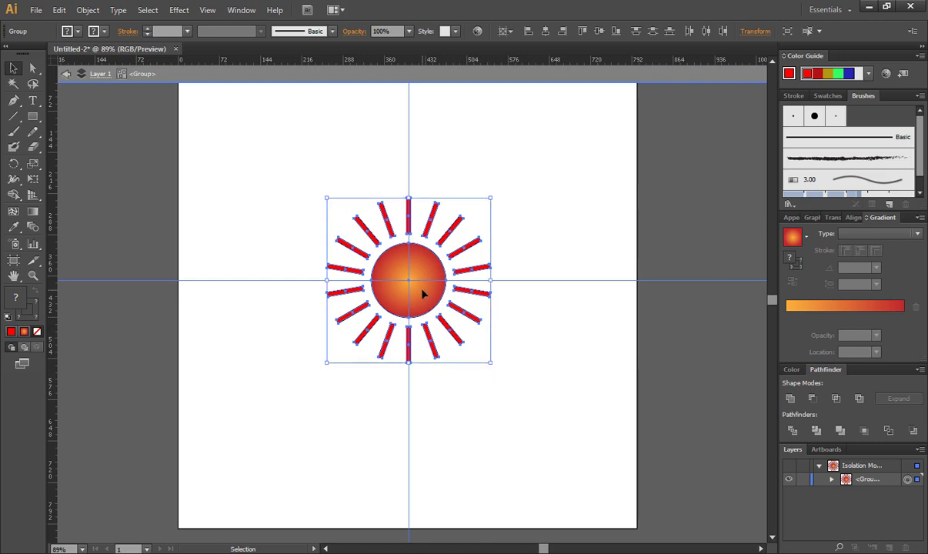
{"action": "mouse_move", "coordinate": [422, 296]}
{"action": "left_mouse_down"}
{"action": "mouse_move", "coordinate": [477, 259]}
{"action": "mouse_move", "coordinate": [386, 299]}
{"action": "mouse_move", "coordinate": [421, 277]}
{"action": "mouse_move", "coordinate": [415, 293]}
{"action": "left_mouse_up"}
{"action": "right_click", "coordinate": [412, 299]}
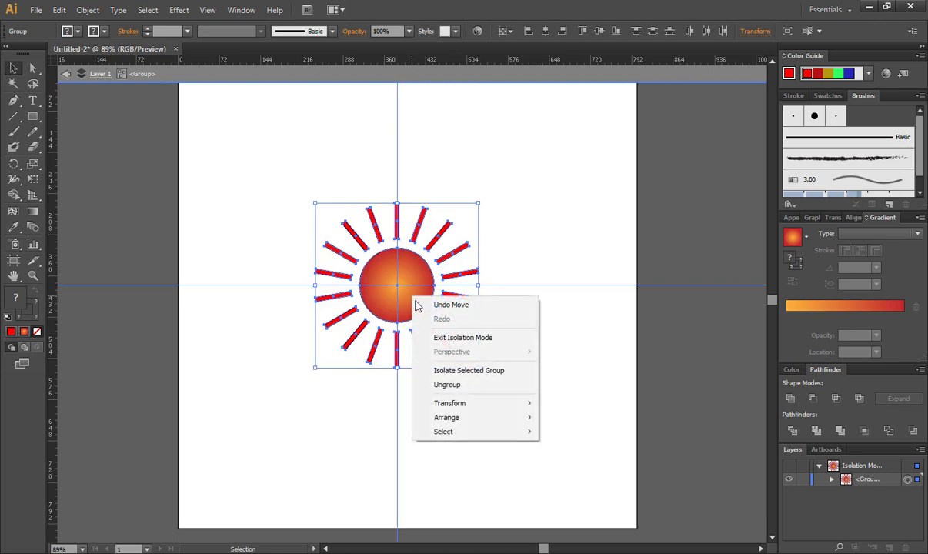
{"action": "left_click", "coordinate": [481, 386]}
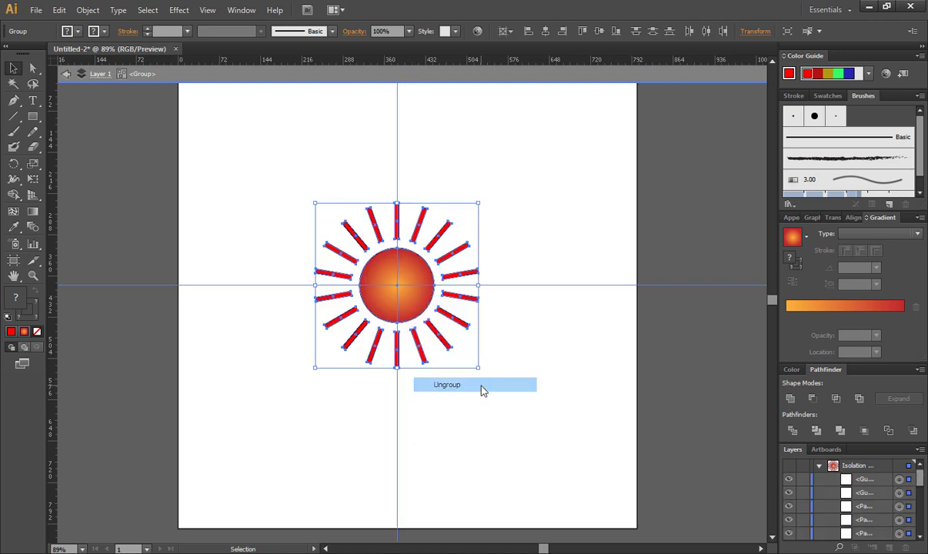
- Delete the horizontal and vertical guides crossing the ungrouped sun
{"action": "left_click", "coordinate": [559, 377]}
{"action": "left_click_drag", "start_coordinate": [550, 286], "coordinate": [549, 163]}
{"action": "key", "text": "Delete"}
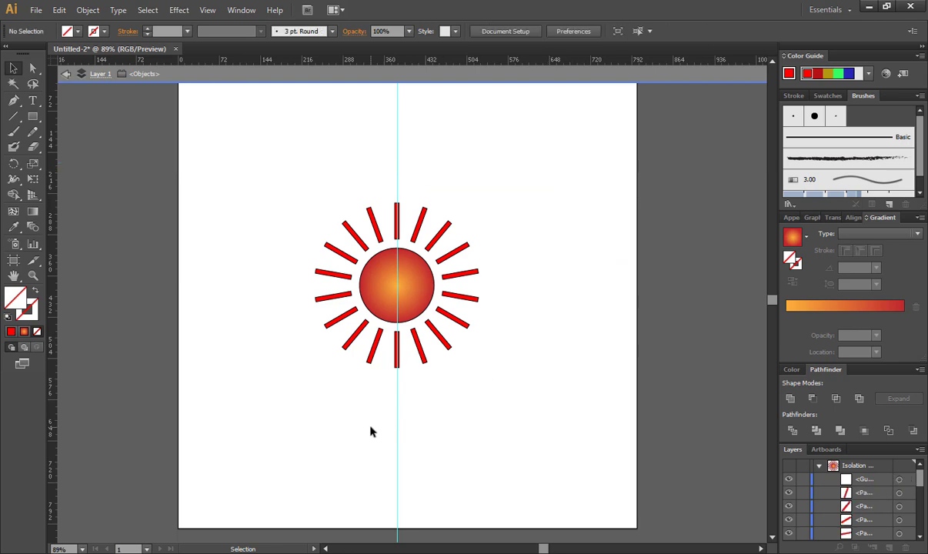
{"action": "left_click_drag", "start_coordinate": [396, 429], "coordinate": [400, 432]}
{"action": "key", "text": "Delete"}
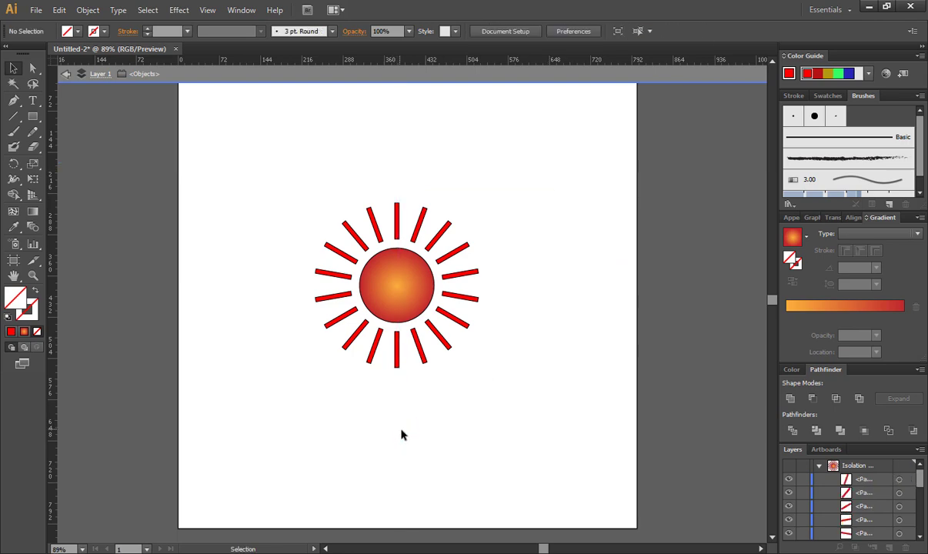
{"action": "left_click", "coordinate": [207, 10]}
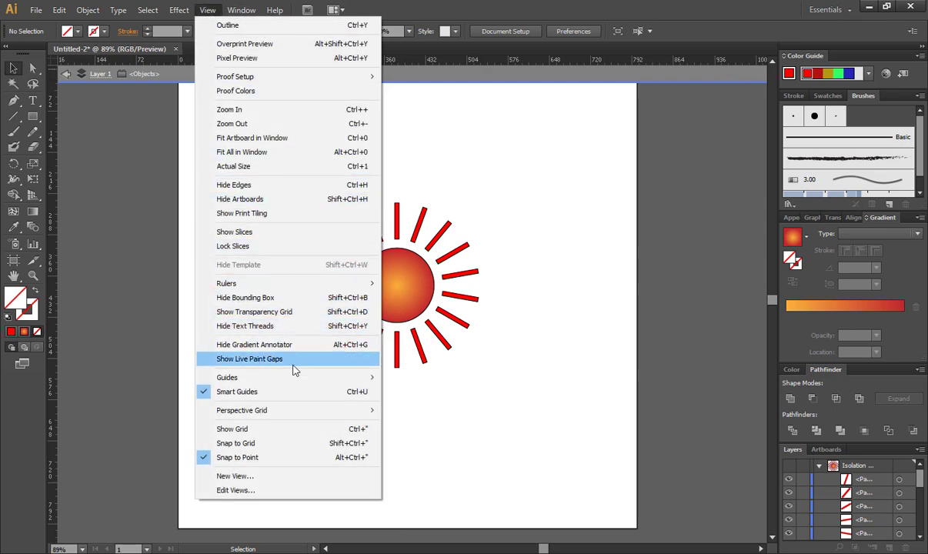
{"action": "mouse_move", "coordinate": [285, 374]}
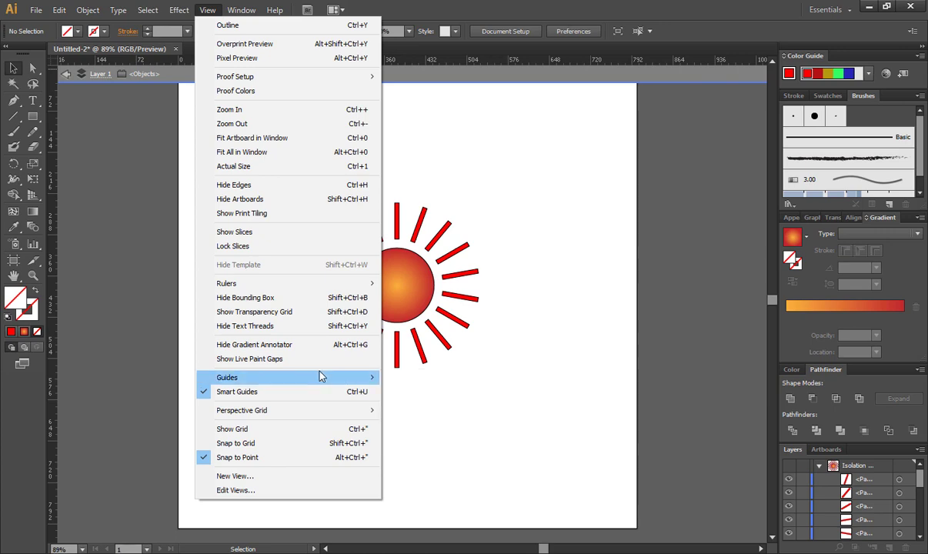
{"action": "mouse_move", "coordinate": [321, 376]}
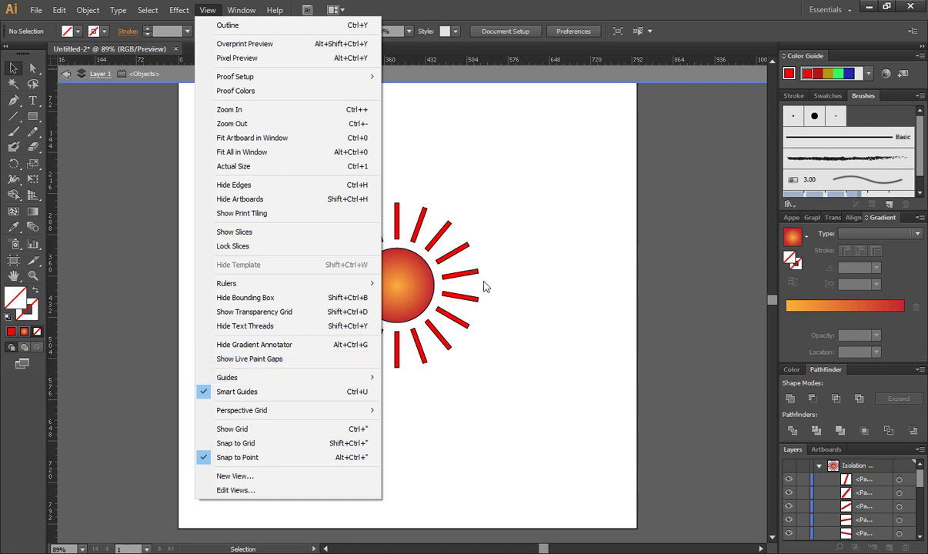
{"action": "left_click", "coordinate": [525, 369]}
- Select the circle and all its rays and delete them to clear the artboard
{"action": "left_click_drag", "start_coordinate": [276, 163], "coordinate": [534, 374]}
{"action": "left_click_drag", "start_coordinate": [454, 350], "coordinate": [434, 305]}
{"action": "key", "text": "Delete"}
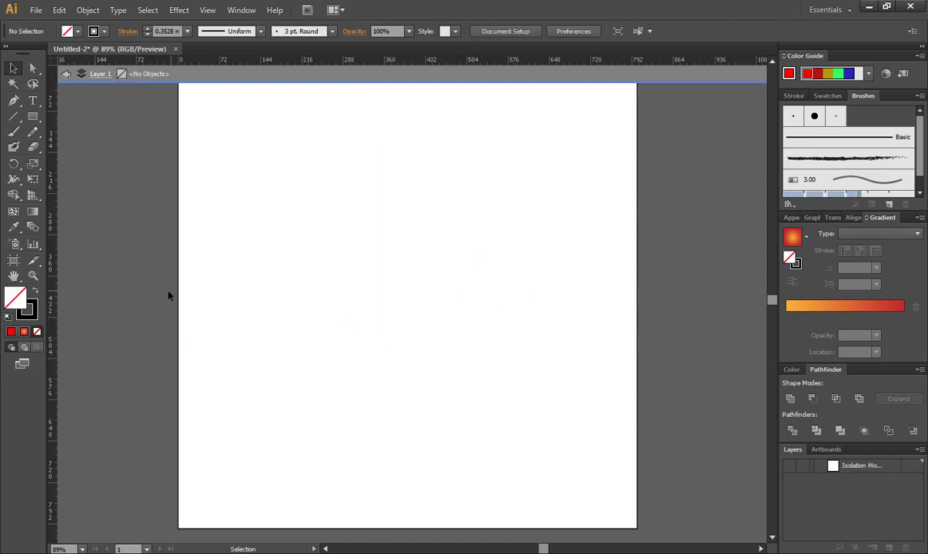
- Set the stroke to none and the fill to yellow (FFFF00) for new shapes
{"action": "left_click", "coordinate": [33, 315]}
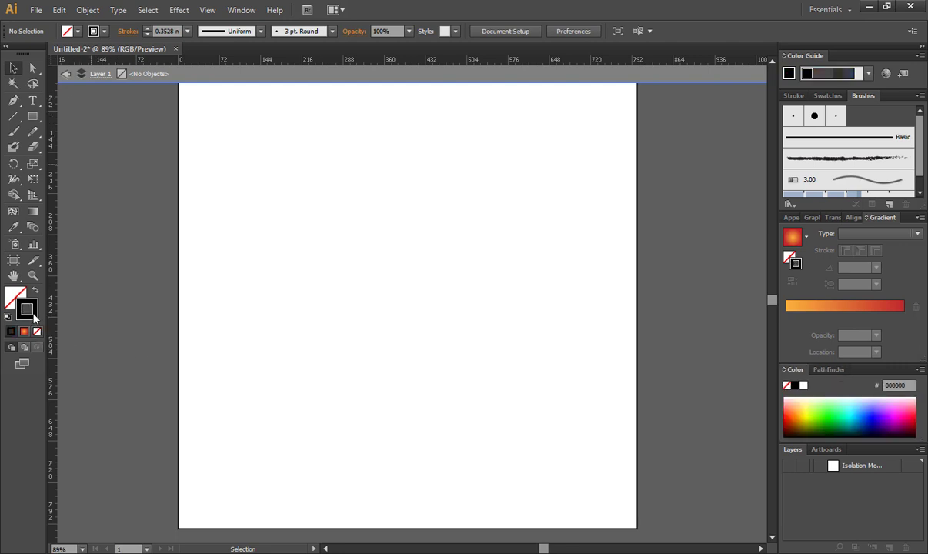
{"action": "left_click", "coordinate": [37, 330]}
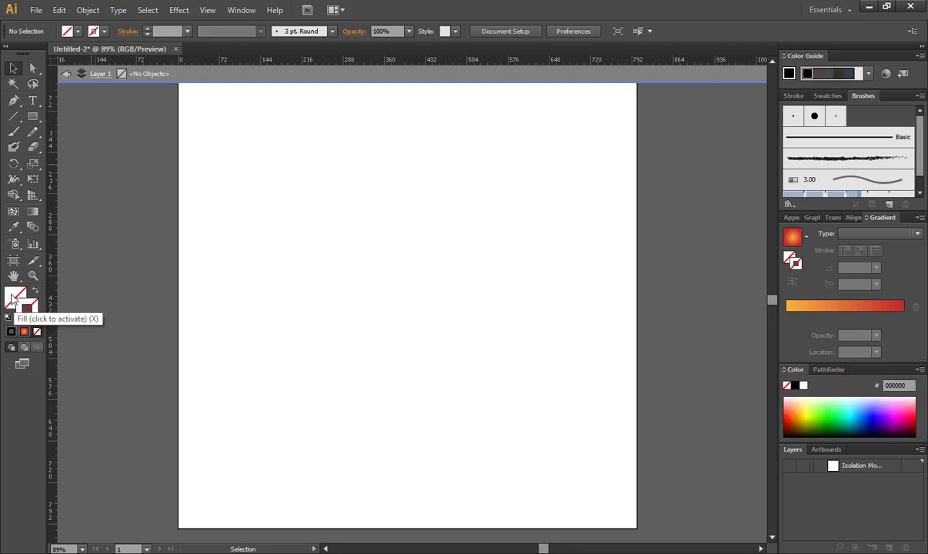
{"action": "left_click", "coordinate": [12, 296]}
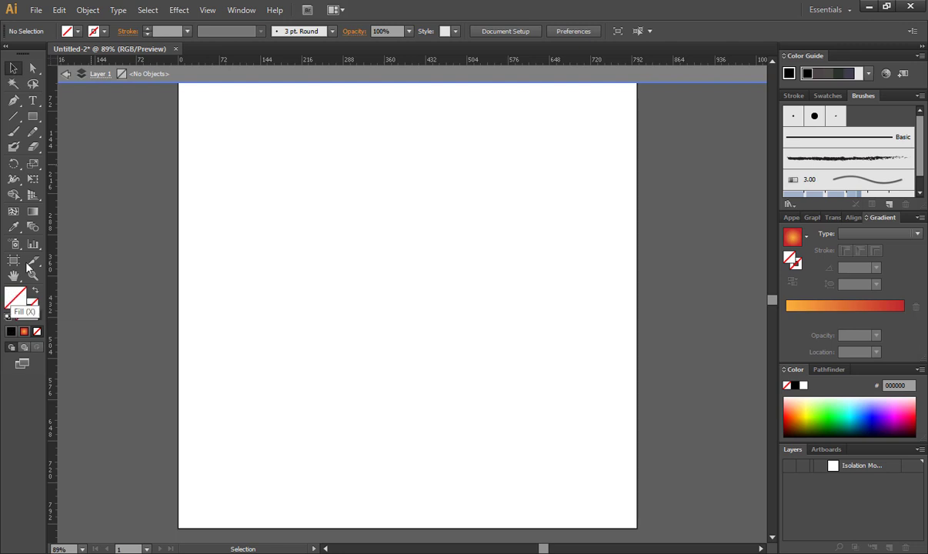
{"action": "left_click", "coordinate": [76, 32]}
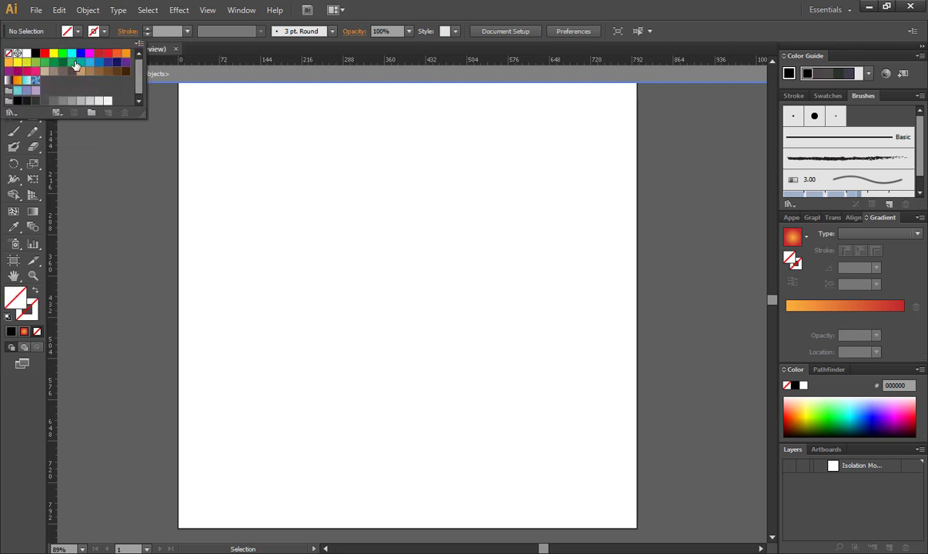
{"action": "left_click", "coordinate": [52, 54]}
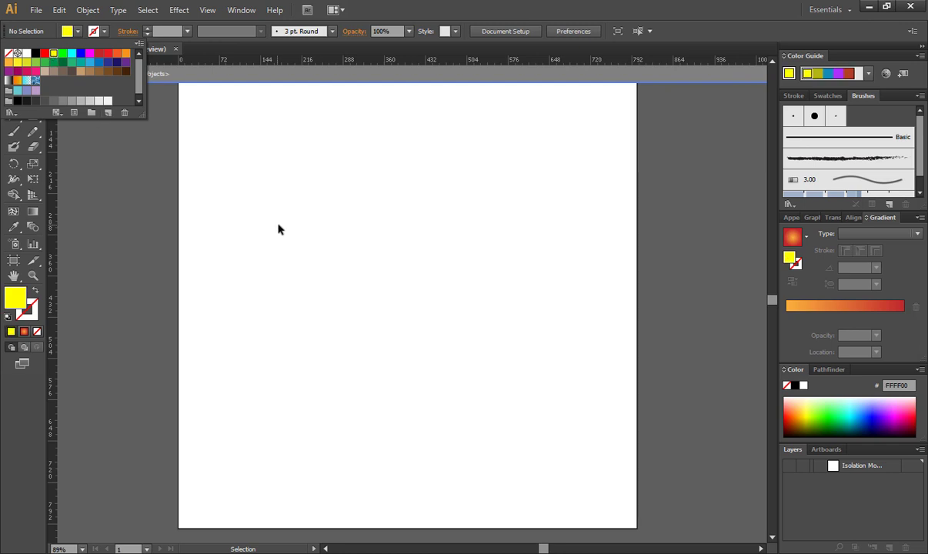
{"action": "left_click", "coordinate": [96, 140]}
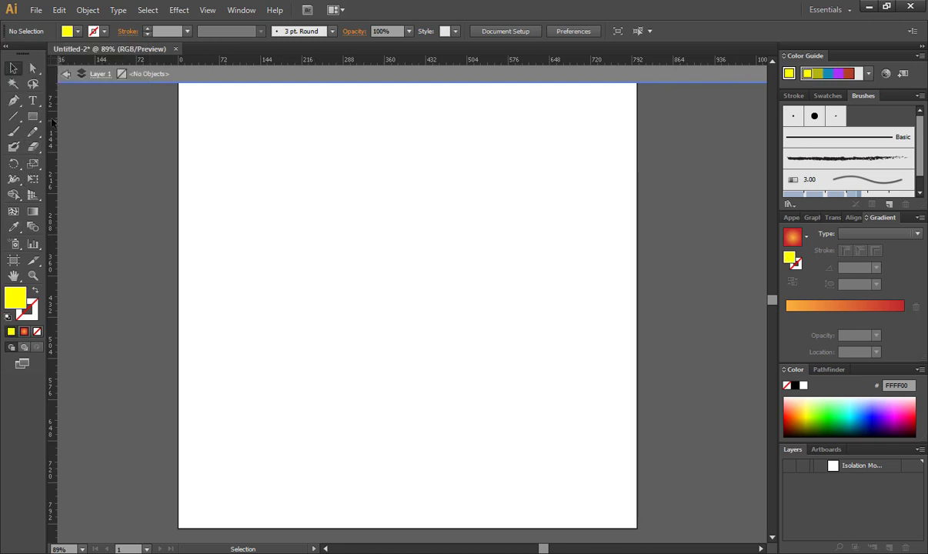
{"action": "left_click", "coordinate": [36, 115]}
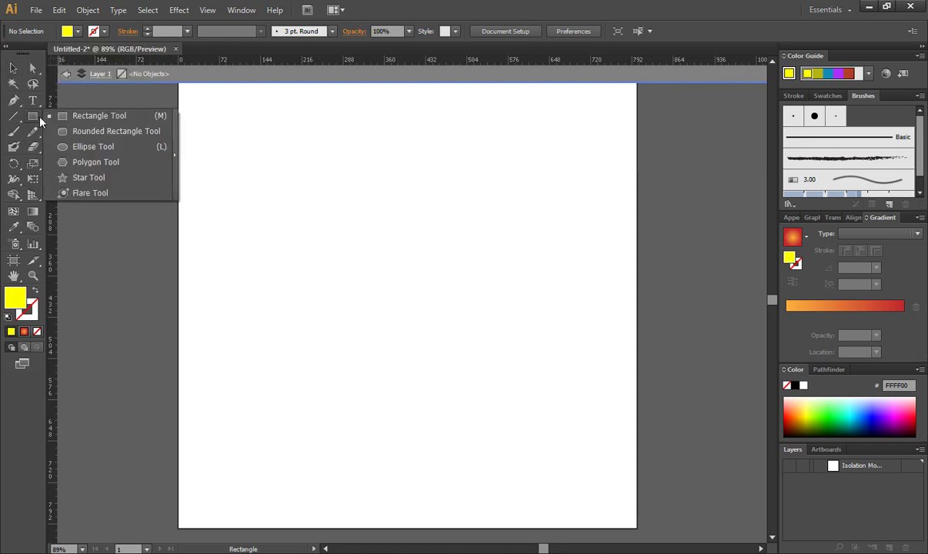
{"action": "left_click", "coordinate": [96, 146]}
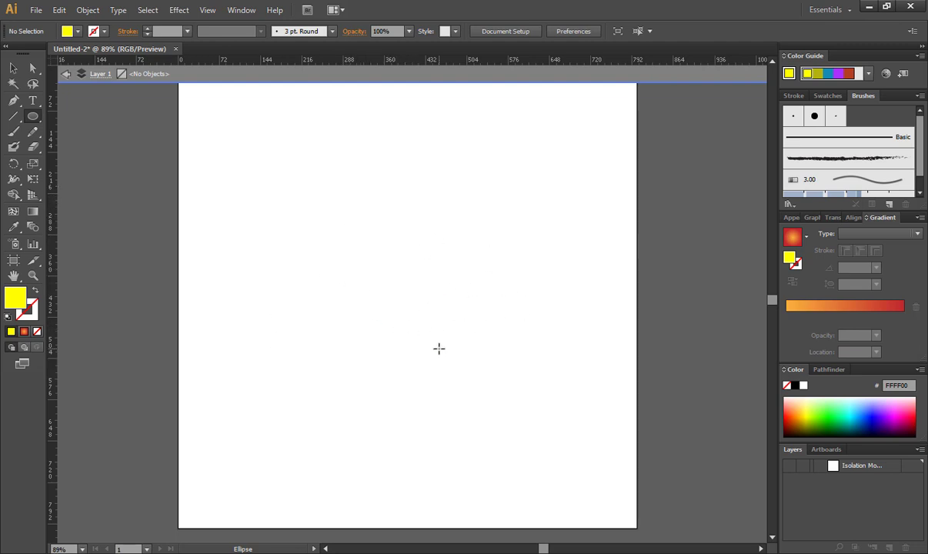
{"action": "scroll", "coordinate": [437, 346], "scroll_direction": "down", "scroll_amount": 1}
{"action": "scroll", "coordinate": [438, 348], "scroll_direction": "up", "scroll_amount": 1}
{"action": "scroll", "coordinate": [438, 348], "scroll_direction": "down", "scroll_amount": 1}
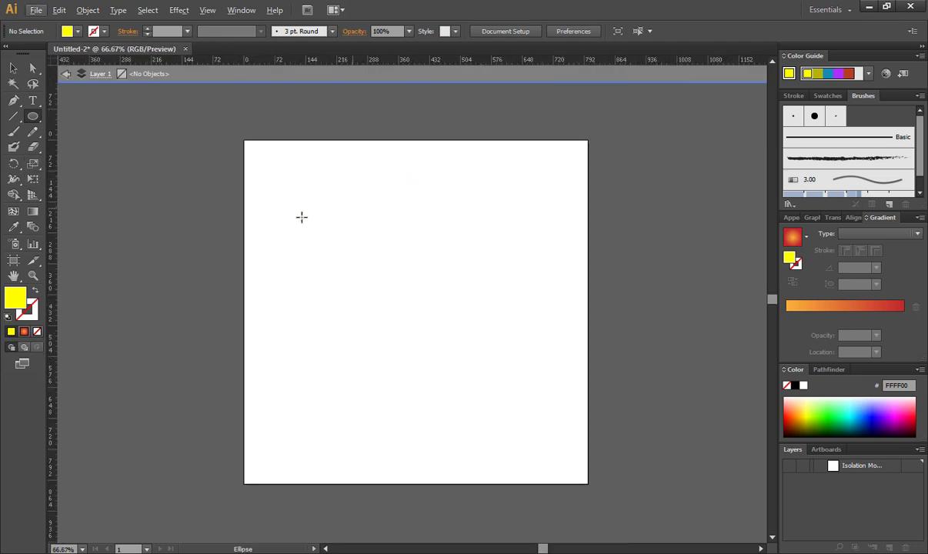
- Turn on the centre mark for Artboard 1 and leave artboard editing
{"action": "left_click", "coordinate": [10, 264]}
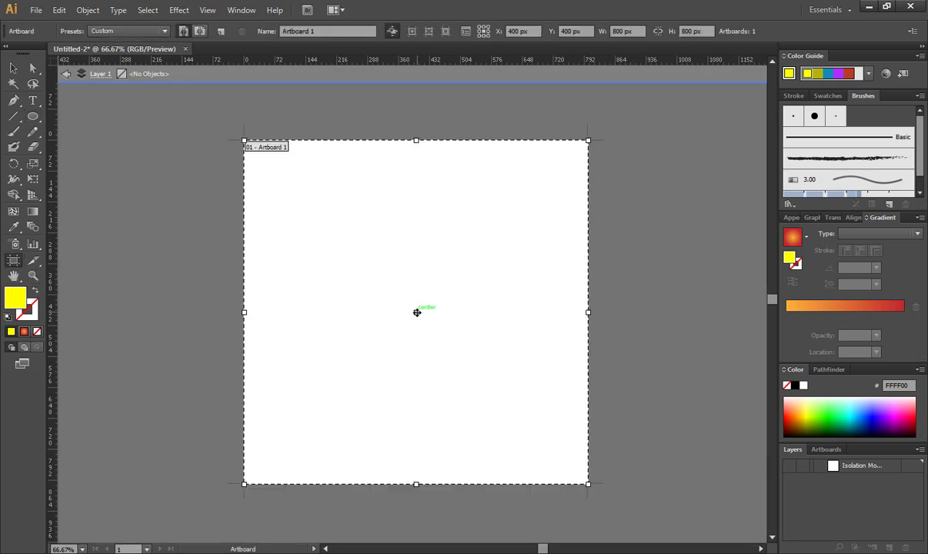
{"action": "left_click", "coordinate": [412, 33]}
{"action": "left_click", "coordinate": [13, 67]}
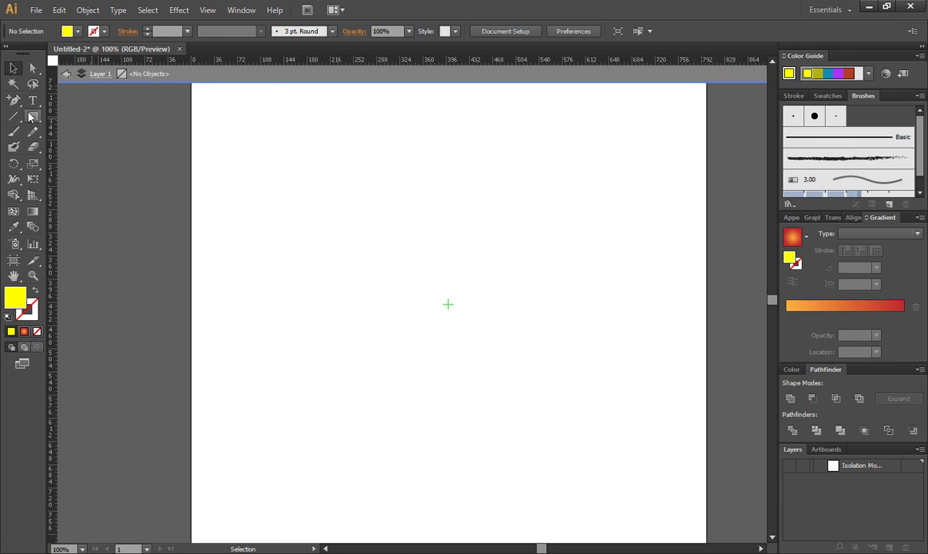
- Draw a tall, narrow yellow ellipse in the left part of the artboard and stretch its top end further upward
{"action": "left_click_drag", "start_coordinate": [30, 116], "coordinate": [83, 136]}
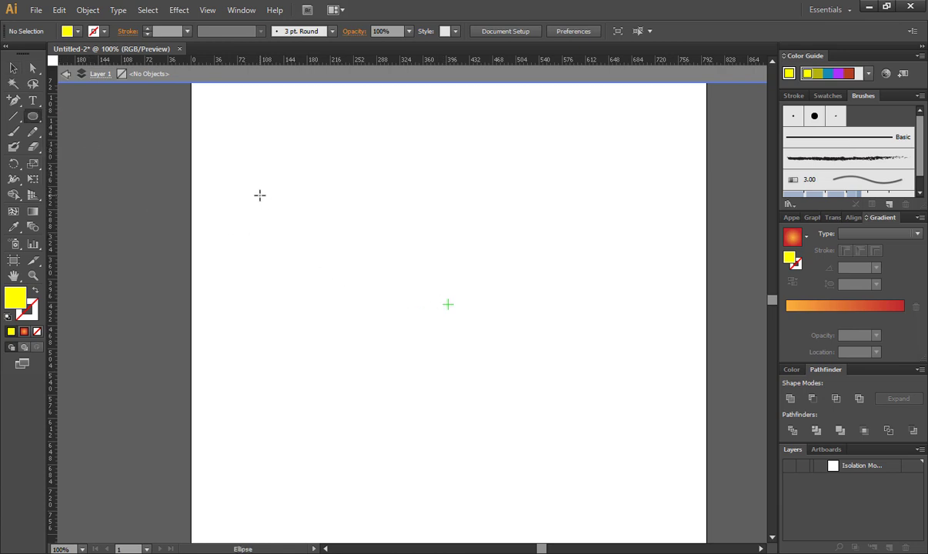
{"action": "left_click_drag", "start_coordinate": [259, 195], "coordinate": [294, 455]}
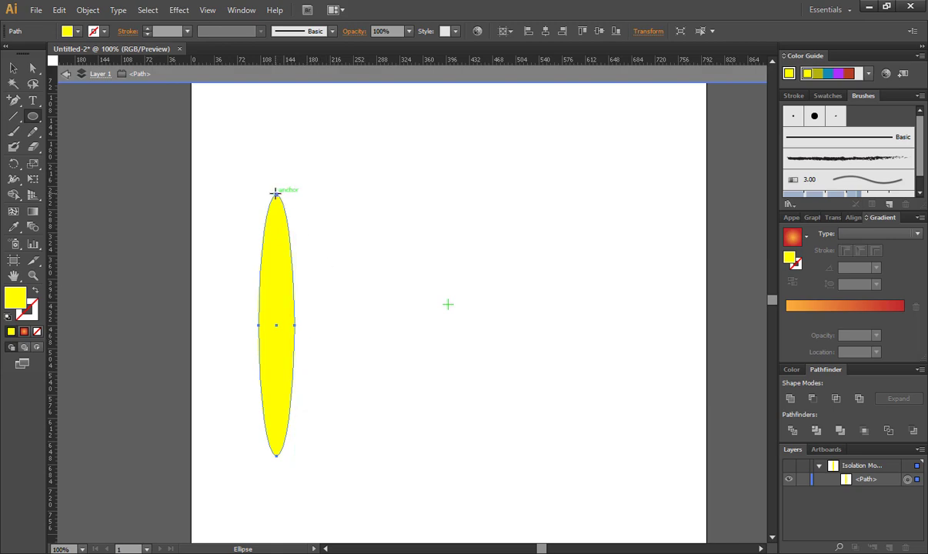
{"action": "key", "text": "v"}
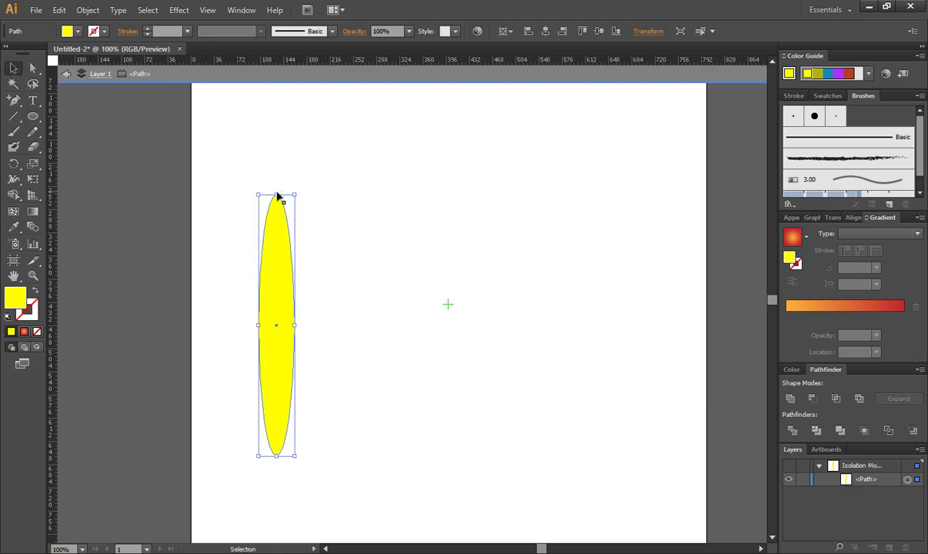
{"action": "left_click_drag", "start_coordinate": [276, 194], "coordinate": [281, 131]}
{"action": "left_click", "coordinate": [314, 363]}
{"action": "left_click", "coordinate": [281, 325]}
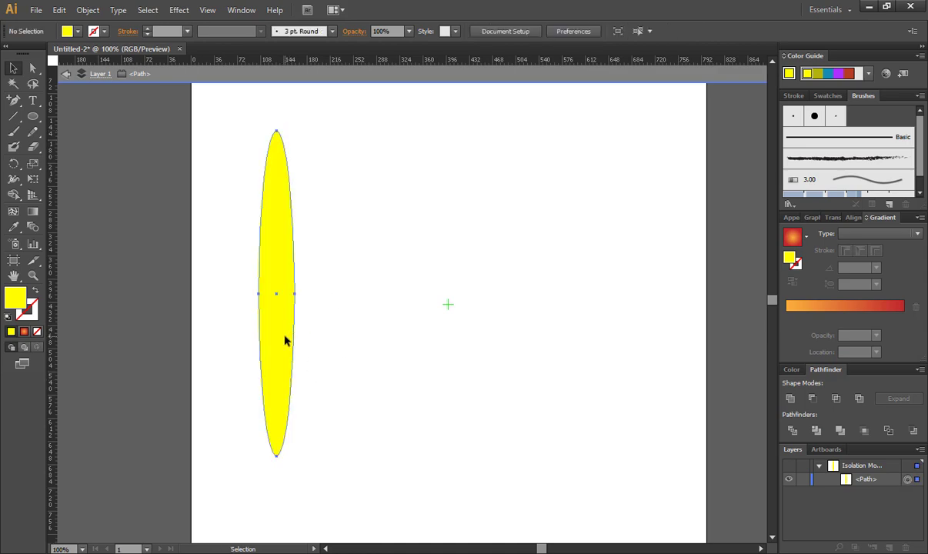
- Draw a rectangle wider than the ellipse, starting at the ellipse's centre height and covering its entire lower half
{"action": "left_click_drag", "start_coordinate": [34, 114], "coordinate": [89, 122]}
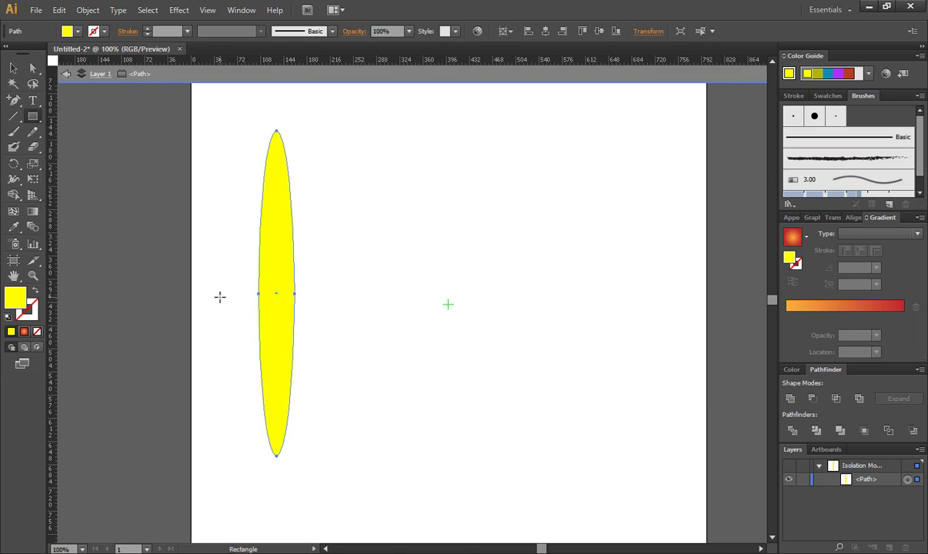
{"action": "left_click_drag", "start_coordinate": [218, 293], "coordinate": [334, 477]}
{"action": "left_click", "coordinate": [13, 69]}
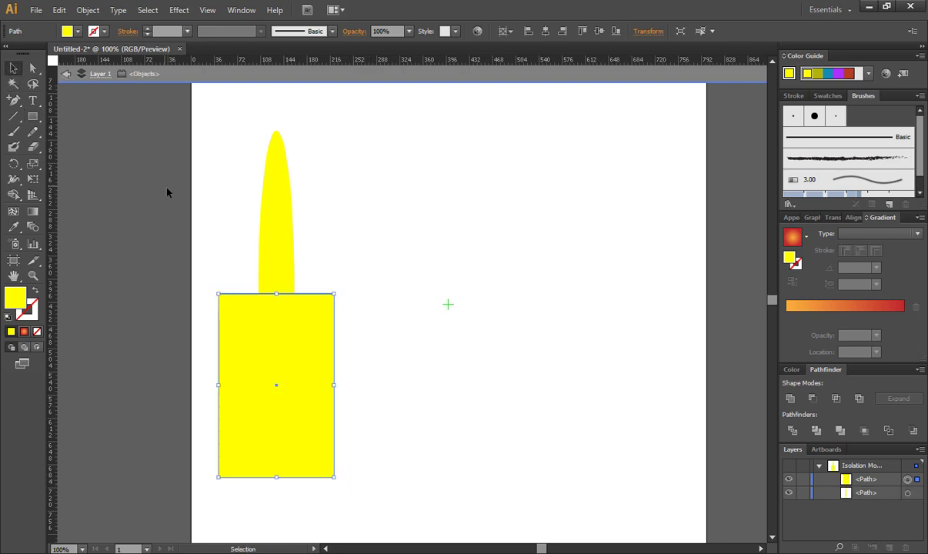
- Select the ellipse and rectangle and subtract the rectangle with Pathfinder's Minus Front, leaving the pointed upper half
{"action": "left_click_drag", "start_coordinate": [209, 177], "coordinate": [333, 374]}
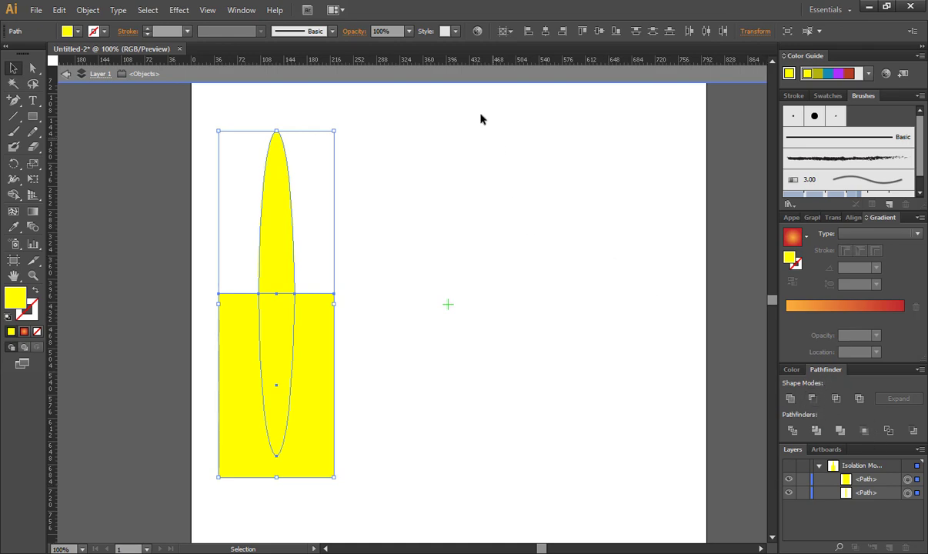
{"action": "left_click", "coordinate": [241, 10]}
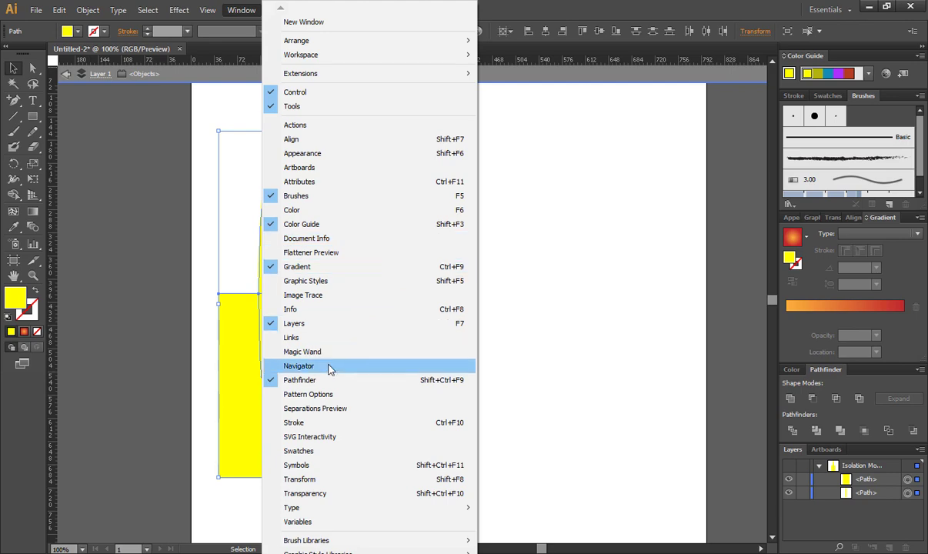
{"action": "left_click", "coordinate": [244, 10]}
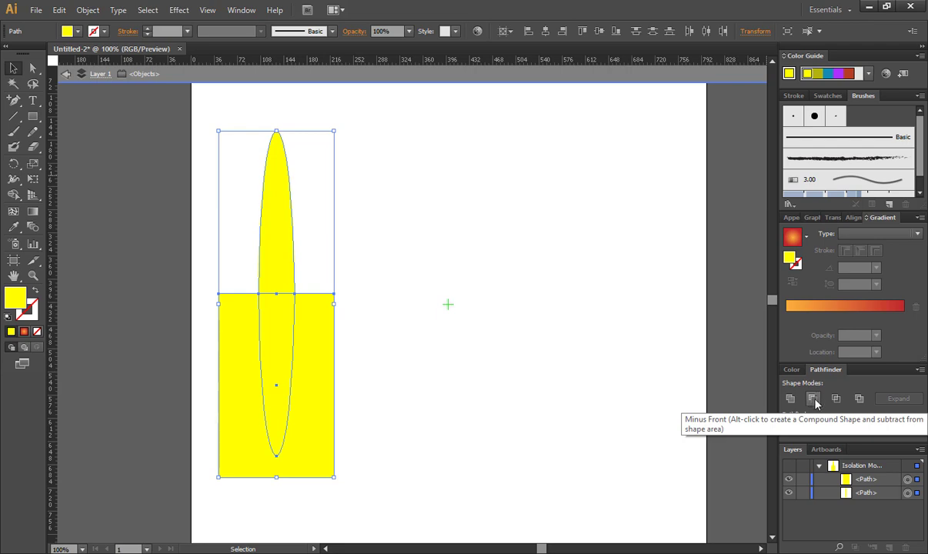
{"action": "left_click_drag", "start_coordinate": [823, 369], "coordinate": [503, 226]}
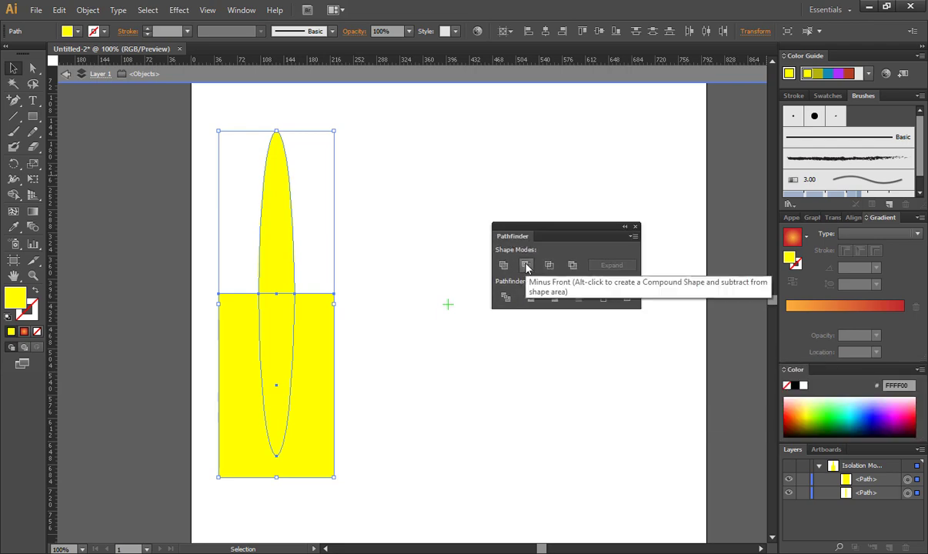
{"action": "left_click", "coordinate": [526, 266]}
{"action": "left_click_drag", "start_coordinate": [549, 232], "coordinate": [833, 374]}
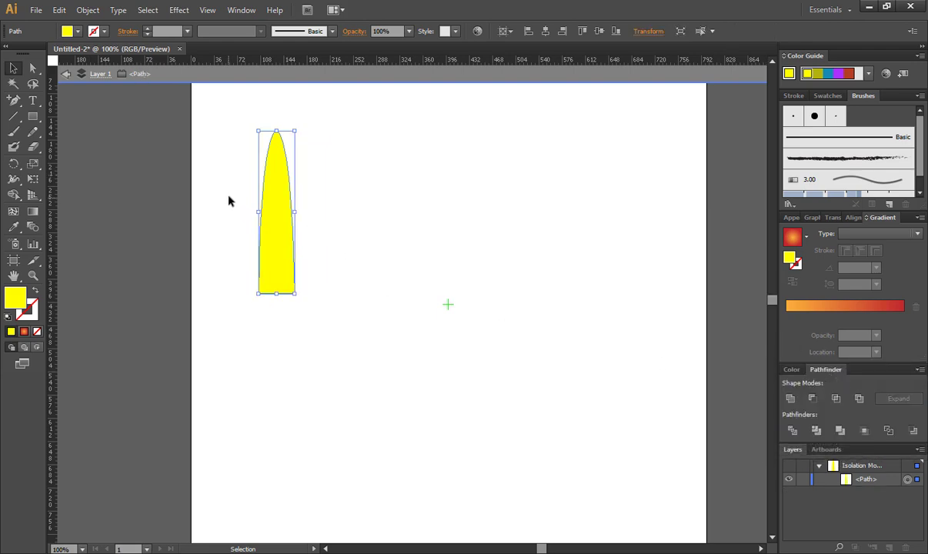
- Move the yellow ray lower on the artboard, stretch its tip upward and narrow it from its right side
{"action": "left_click_drag", "start_coordinate": [279, 235], "coordinate": [267, 337]}
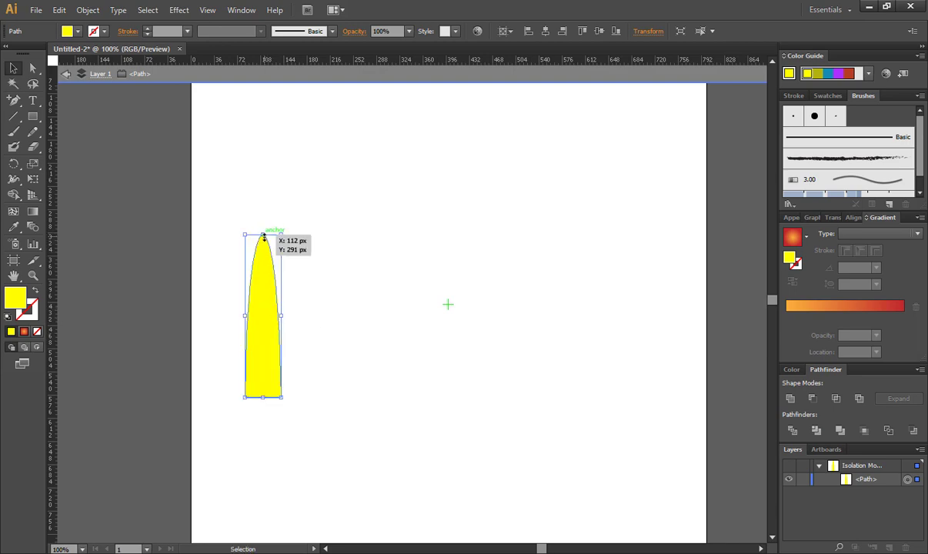
{"action": "left_click_drag", "start_coordinate": [264, 236], "coordinate": [264, 171]}
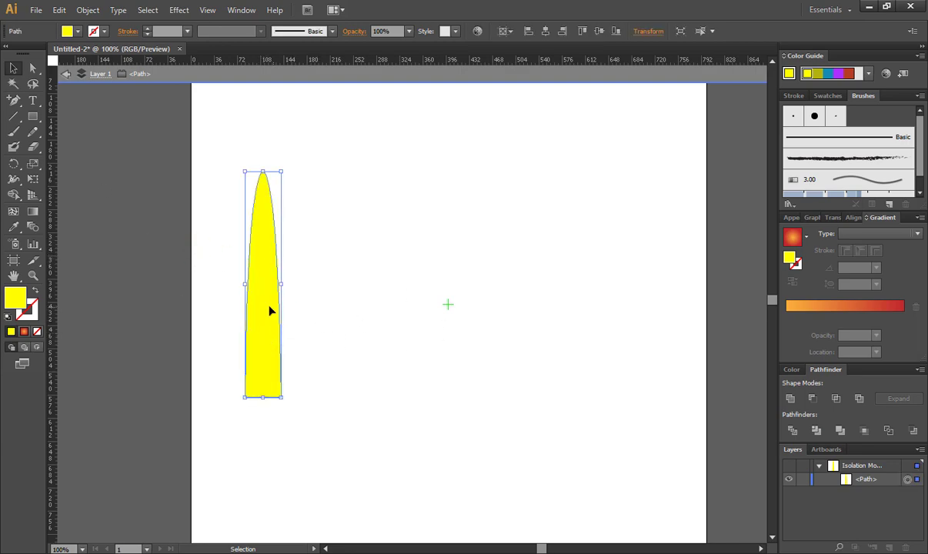
{"action": "left_click", "coordinate": [207, 255]}
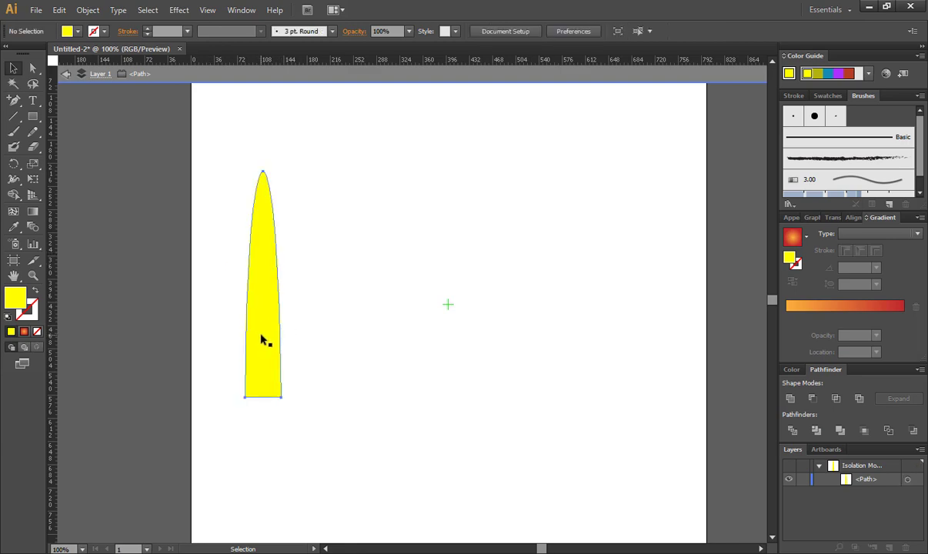
{"action": "left_click", "coordinate": [261, 339]}
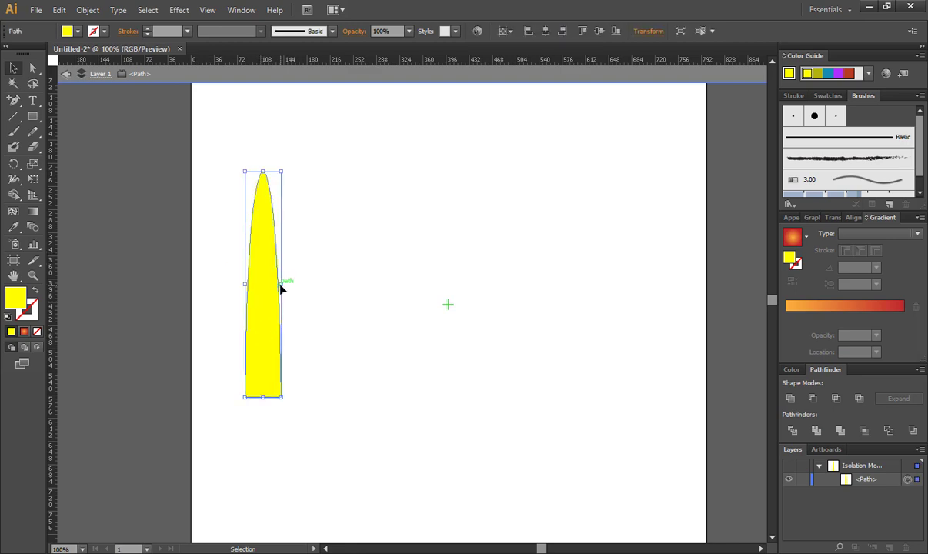
{"action": "left_click_drag", "start_coordinate": [281, 286], "coordinate": [272, 286]}
{"action": "left_click", "coordinate": [315, 362]}
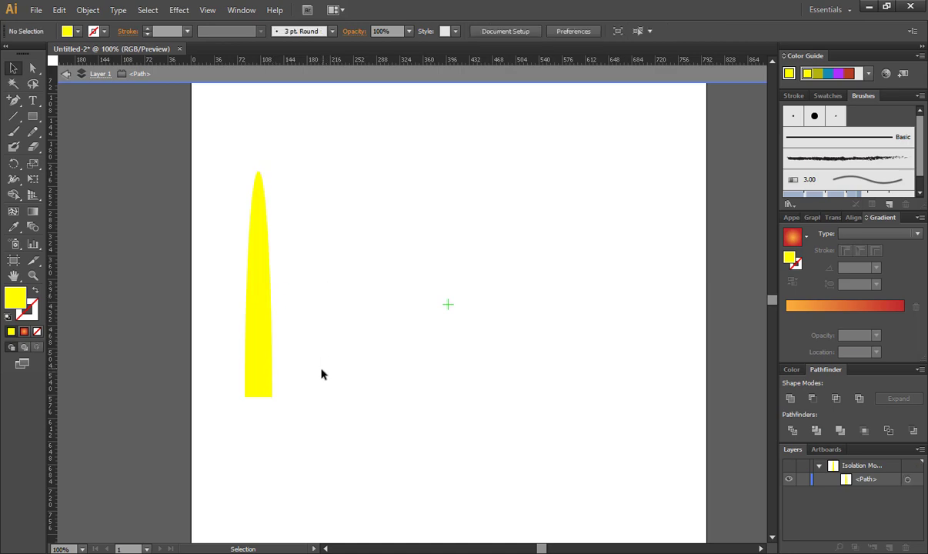
- Fill the ray with orange and shift it slightly to the right
{"action": "left_click", "coordinate": [260, 345]}
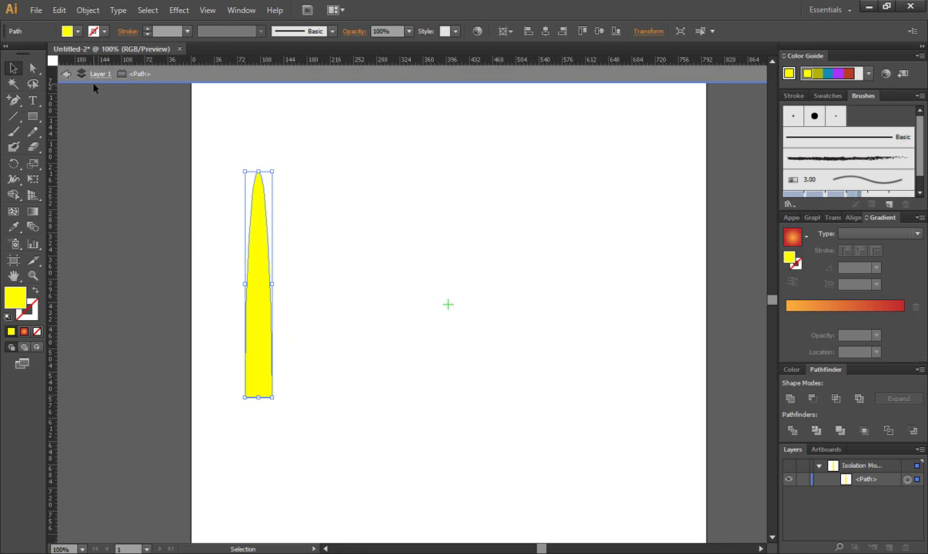
{"action": "left_click", "coordinate": [77, 31]}
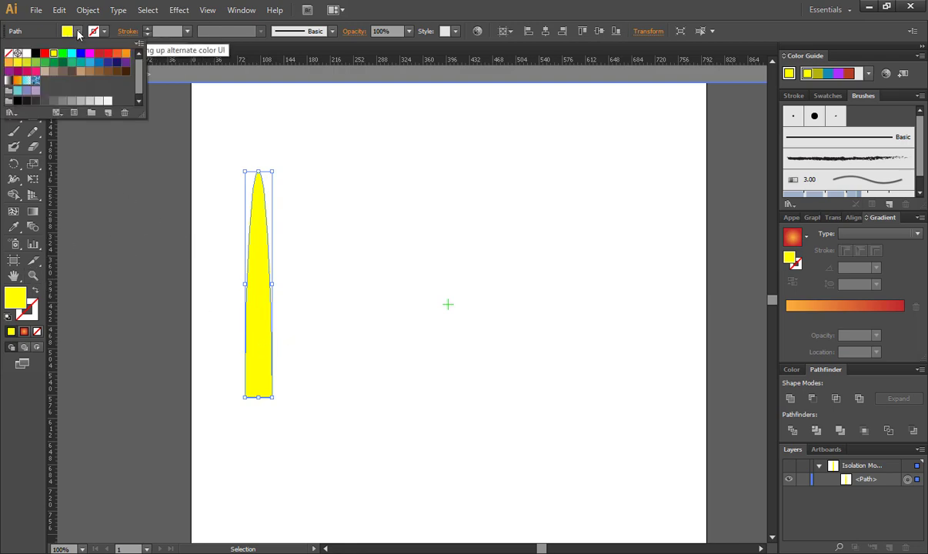
{"action": "left_click", "coordinate": [126, 56]}
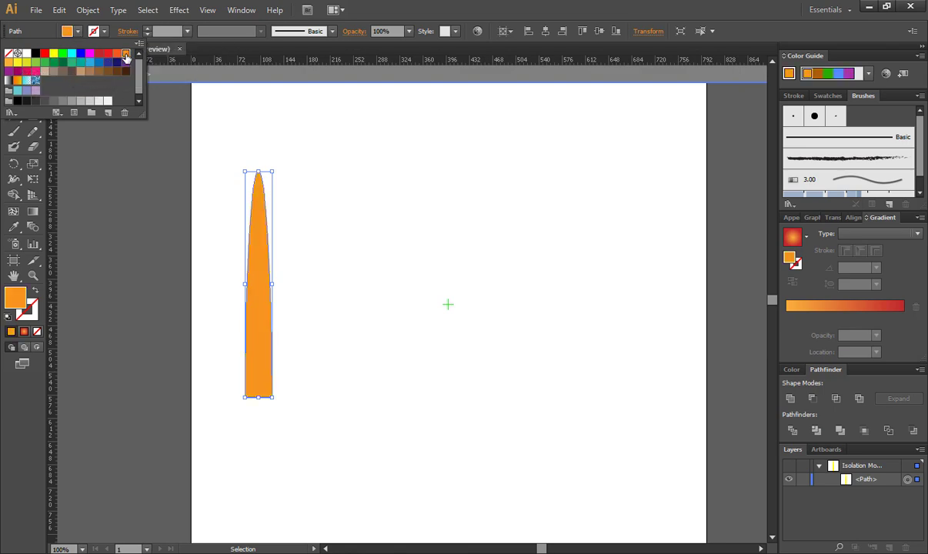
{"action": "left_click", "coordinate": [78, 32]}
{"action": "left_click_drag", "start_coordinate": [264, 331], "coordinate": [278, 331]}
{"action": "left_click", "coordinate": [227, 346]}
{"action": "left_click", "coordinate": [265, 357]}
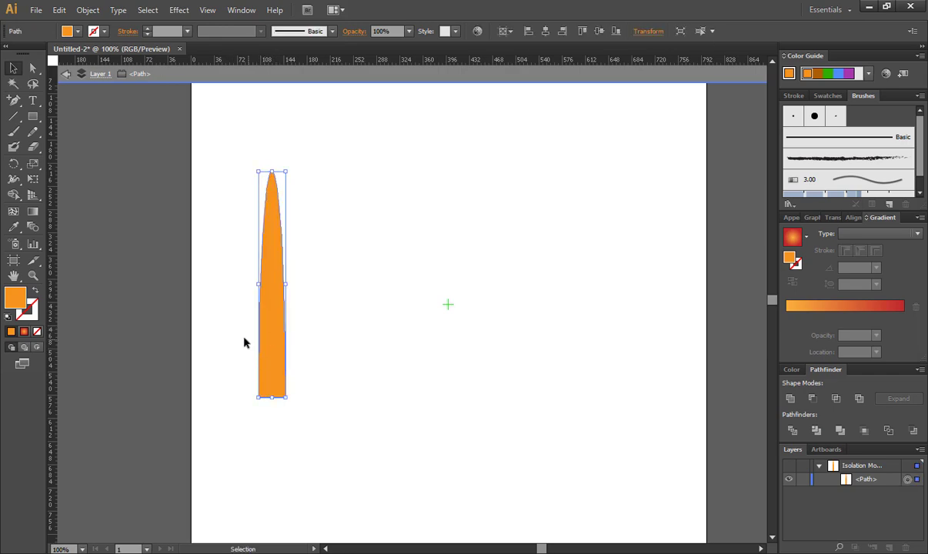
{"action": "left_click", "coordinate": [234, 346]}
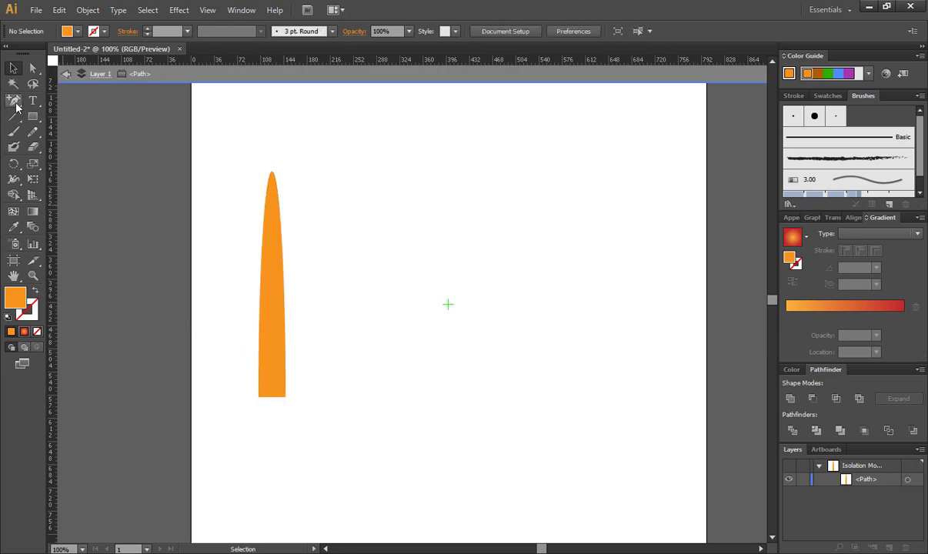
- Add two pairs of anchor points on the ray's opposite long edges, one about a third down and one about two-thirds down
{"action": "left_click_drag", "start_coordinate": [14, 100], "coordinate": [75, 122]}
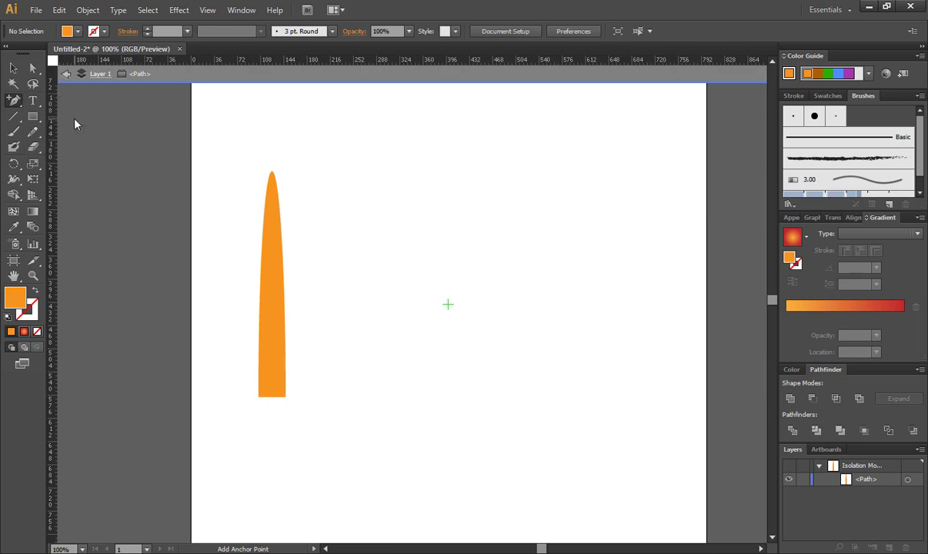
{"action": "left_click", "coordinate": [13, 68]}
{"action": "left_click", "coordinate": [266, 328]}
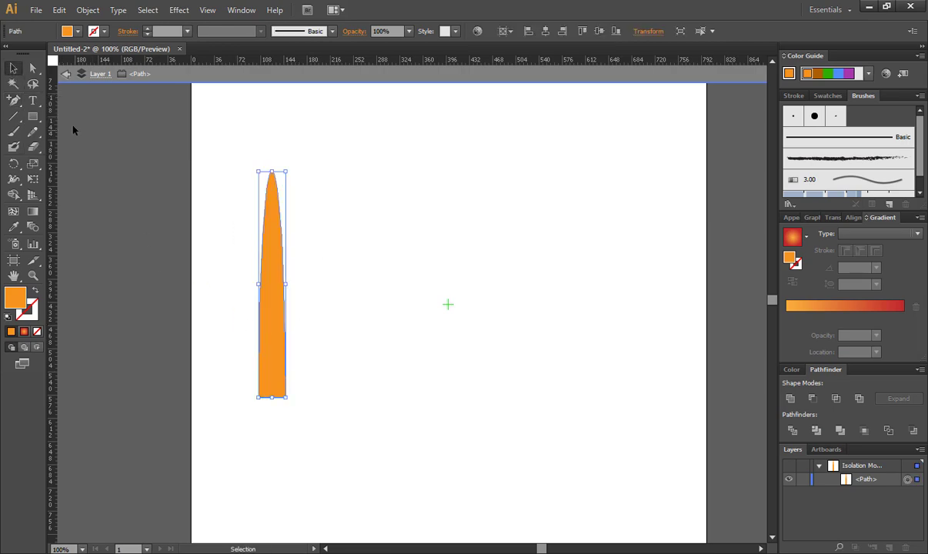
{"action": "left_click", "coordinate": [33, 68]}
{"action": "left_click", "coordinate": [217, 274]}
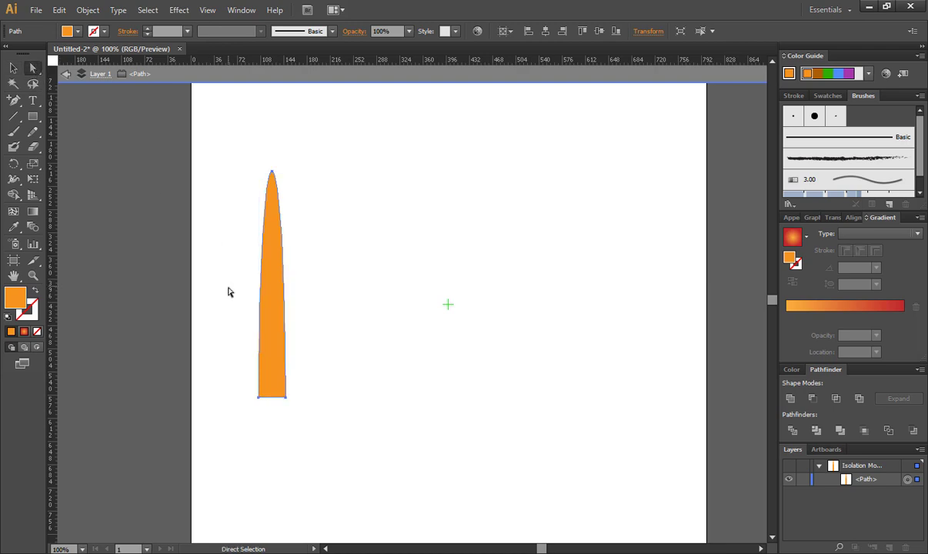
{"action": "left_click", "coordinate": [282, 326]}
{"action": "left_click_drag", "start_coordinate": [13, 100], "coordinate": [68, 117]}
{"action": "left_click", "coordinate": [263, 245]}
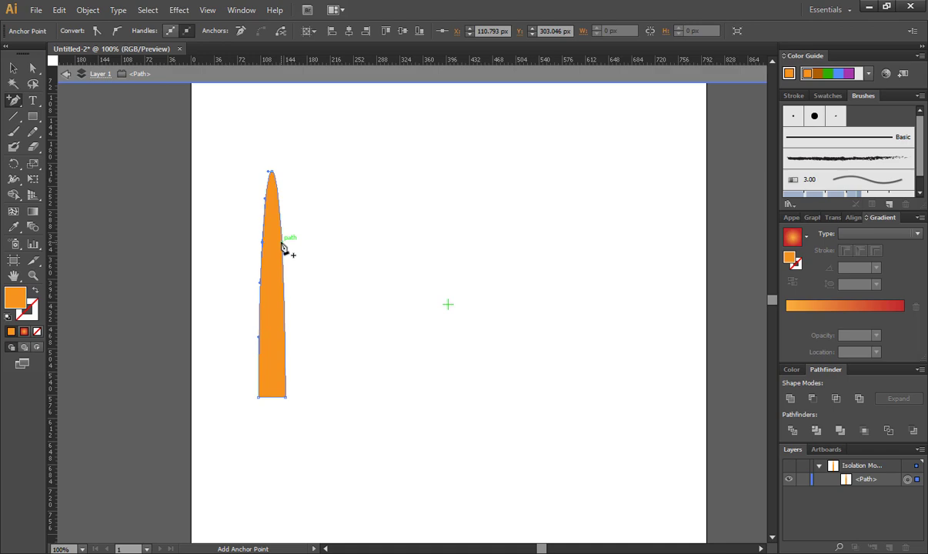
{"action": "left_click", "coordinate": [282, 245]}
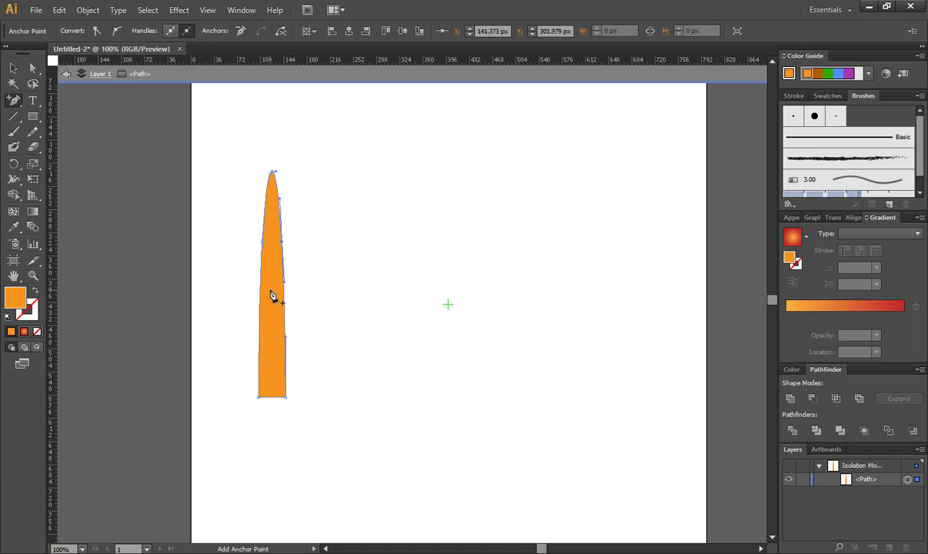
{"action": "left_click", "coordinate": [260, 339]}
{"action": "left_click", "coordinate": [284, 337]}
- Select the upper pair of added anchor points with Direct Selection and nudge them right to bend the ray's upper part
{"action": "left_click", "coordinate": [33, 67]}
{"action": "left_click", "coordinate": [16, 70]}
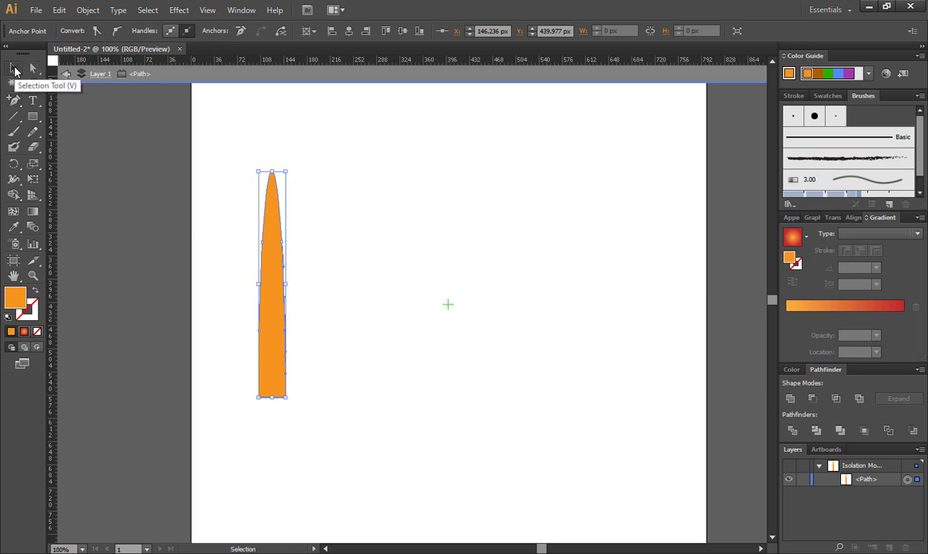
{"action": "left_click", "coordinate": [33, 67]}
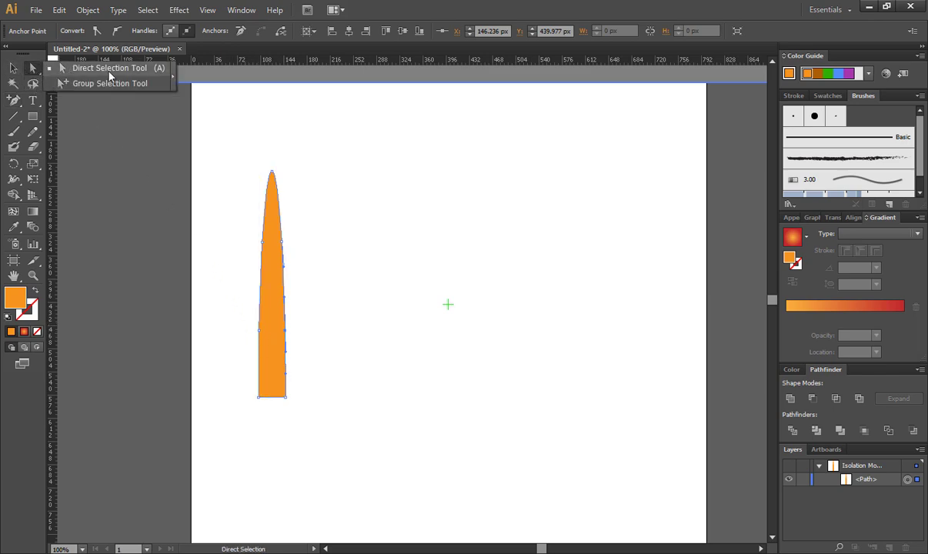
{"action": "left_click", "coordinate": [60, 70]}
{"action": "left_click_drag", "start_coordinate": [251, 234], "coordinate": [286, 250]}
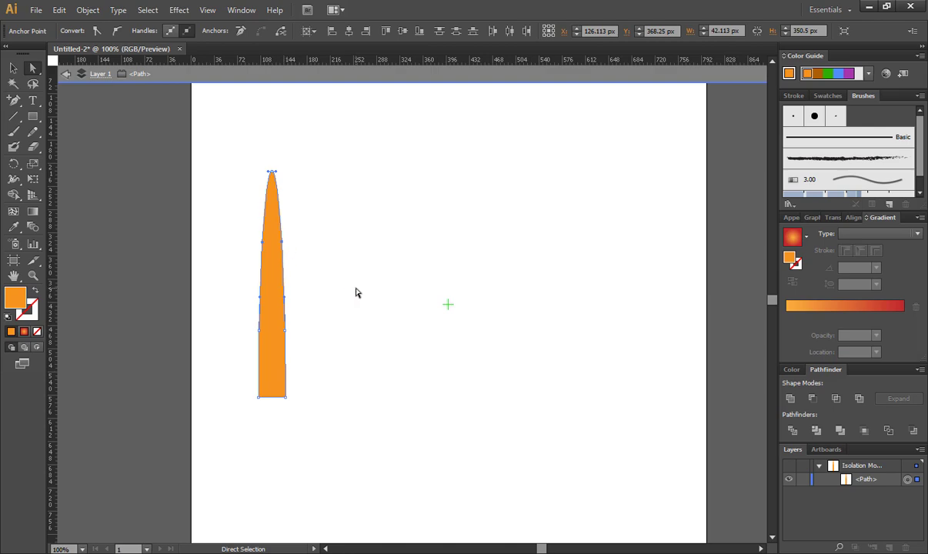
{"action": "key", "text": "Right"}
{"action": "key", "text": "Right"}
{"action": "key", "text": "Right"}
{"action": "key", "text": "Right"}
{"action": "key", "text": "Right"}
{"action": "key", "text": "Right"}
{"action": "key", "text": "Right"}
{"action": "key", "text": "Right"}
{"action": "key", "text": "Right"}
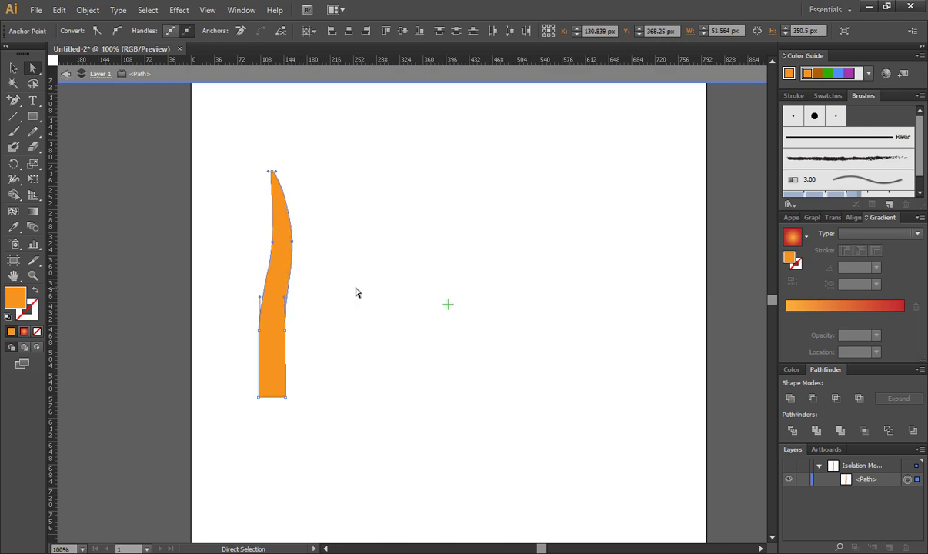
- Select the lower pair of added anchor points and nudge them left to curve the ray the opposite way
{"action": "left_click", "coordinate": [266, 363]}
{"action": "left_click_drag", "start_coordinate": [241, 345], "coordinate": [297, 379]}
{"action": "left_click_drag", "start_coordinate": [240, 317], "coordinate": [285, 340]}
{"action": "left_click_drag", "start_coordinate": [240, 313], "coordinate": [302, 347]}
{"action": "key", "text": "Left"}
{"action": "key", "text": "Left"}
{"action": "key", "text": "Left"}
{"action": "key", "text": "Left"}
{"action": "key", "text": "Left"}
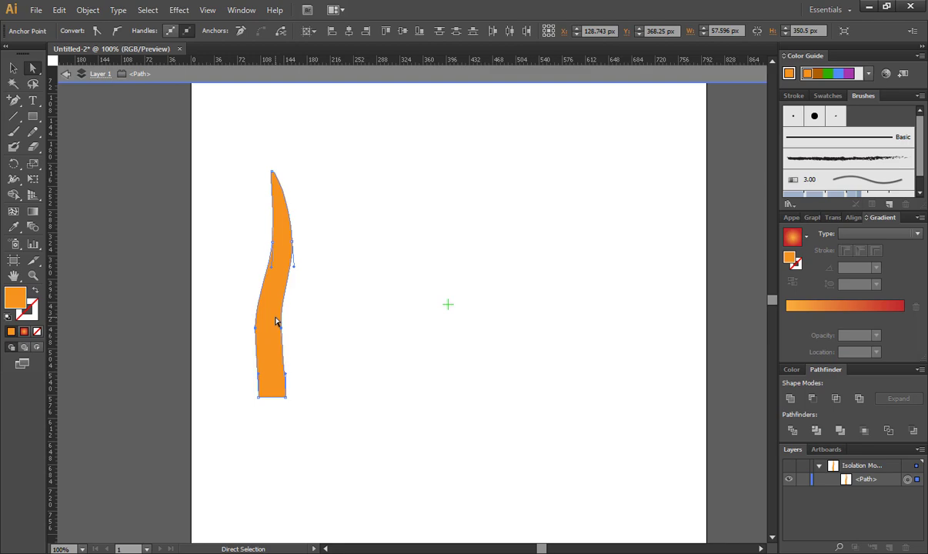
- Try raising the lower pair of anchor points and bring them back down
{"action": "key", "text": "Up"}
{"action": "key", "text": "Up"}
{"action": "key", "text": "Up"}
{"action": "key", "text": "Up"}
{"action": "key", "text": "Up"}
{"action": "key", "text": "Up"}
{"action": "key", "text": "Up"}
{"action": "key", "text": "Up"}
{"action": "key", "text": "Up"}
{"action": "key", "text": "Up"}
{"action": "key", "text": "Down"}
{"action": "key", "text": "Down"}
{"action": "key", "text": "Down"}
{"action": "key", "text": "Down"}
{"action": "key", "text": "Down"}
{"action": "key", "text": "Down"}
{"action": "key", "text": "Down"}
{"action": "key", "text": "Down"}
{"action": "key", "text": "Down"}
{"action": "key", "text": "Down"}
- Nudge the lower pair of anchor points further left to deepen the ray's lower curve
{"action": "key", "text": "Left"}
{"action": "key", "text": "Left"}
{"action": "key", "text": "Left"}
{"action": "key", "text": "Left"}
{"action": "key", "text": "Left"}
{"action": "key", "text": "Left"}
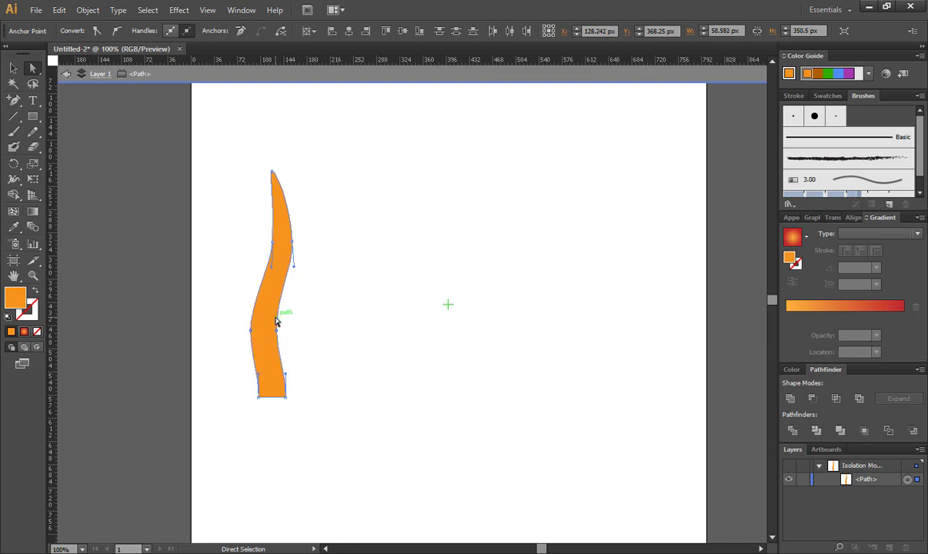
{"action": "key", "text": "Right"}
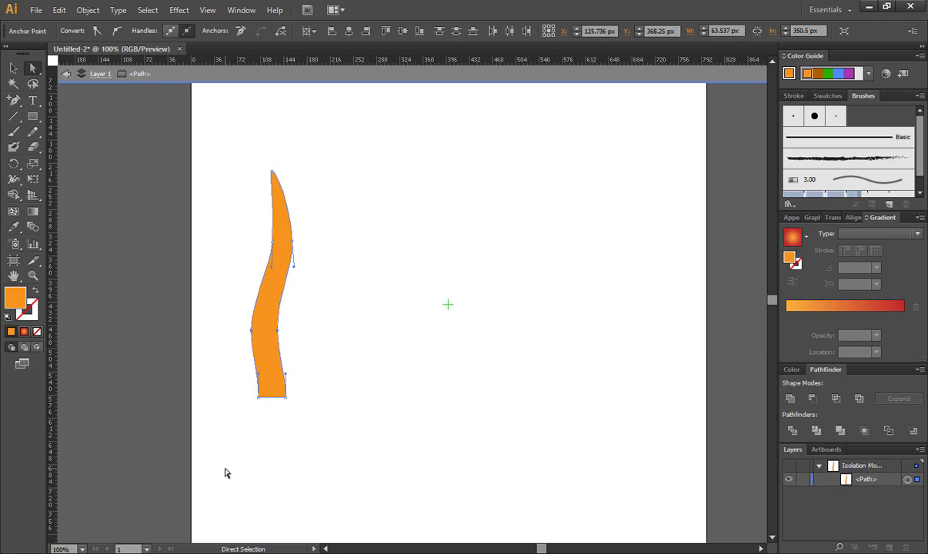
- Select the ray's two base anchor points, nudge them slightly right and downward, and deselect
{"action": "left_click", "coordinate": [250, 413]}
{"action": "left_click_drag", "start_coordinate": [243, 384], "coordinate": [306, 421]}
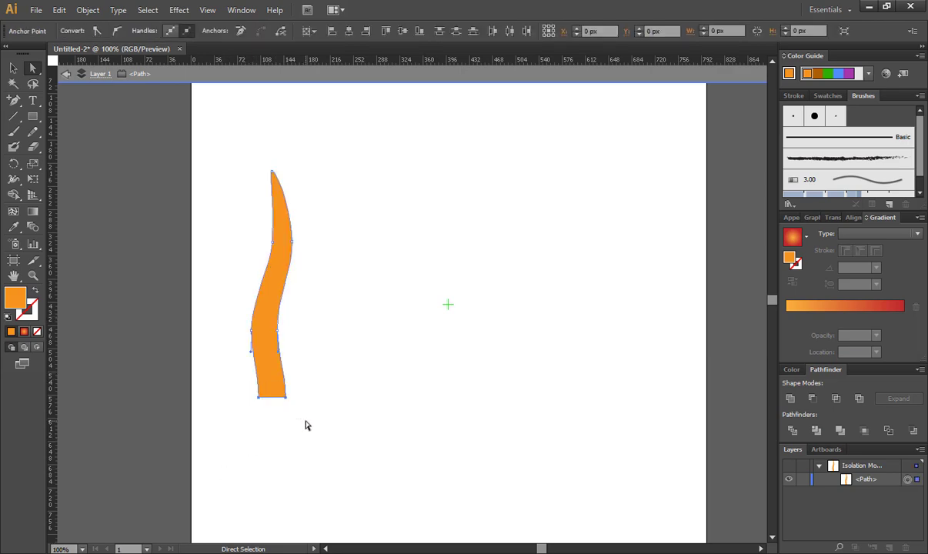
{"action": "left_click_drag", "start_coordinate": [245, 386], "coordinate": [294, 411]}
{"action": "key", "text": "Right"}
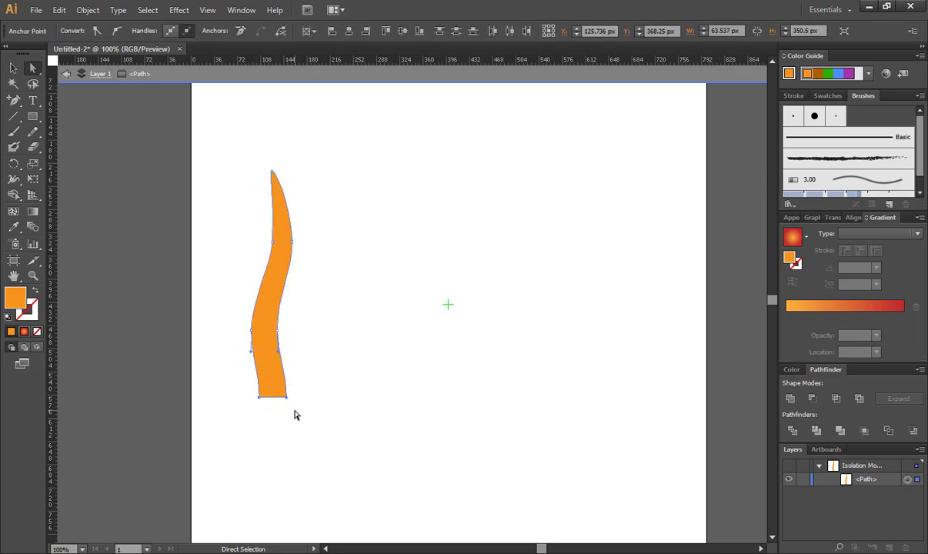
{"action": "key", "text": "Right"}
{"action": "key", "text": "Down"}
{"action": "key", "text": "Down"}
{"action": "key", "text": "Down"}
{"action": "key", "text": "Down"}
{"action": "key", "text": "Down"}
{"action": "key", "text": "Down"}
{"action": "key", "text": "Down"}
{"action": "left_click", "coordinate": [298, 456]}
- Select the whole wavy ray and apply the orange-to-red gradient as its fill with the type set to Linear
{"action": "left_click", "coordinate": [13, 69]}
{"action": "left_click_drag", "start_coordinate": [229, 258], "coordinate": [366, 390]}
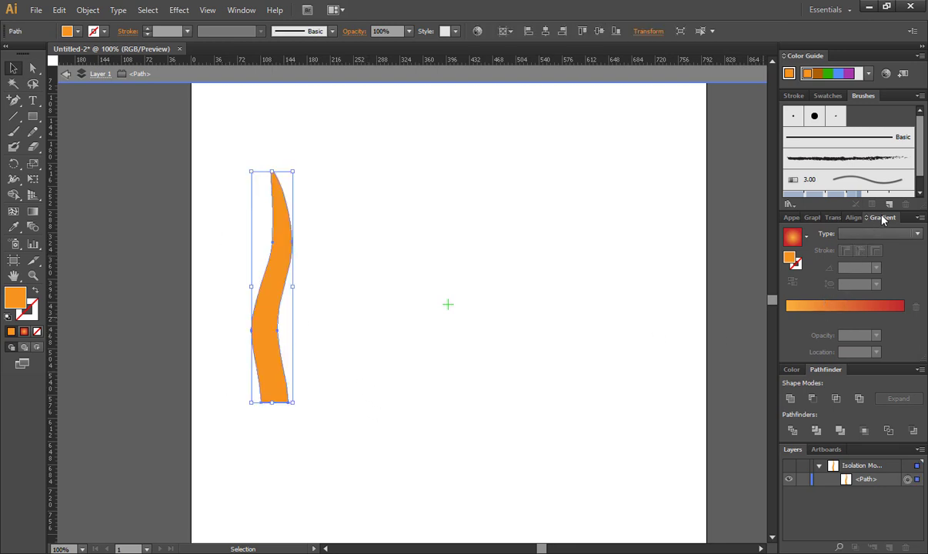
{"action": "left_click_drag", "start_coordinate": [882, 220], "coordinate": [593, 228]}
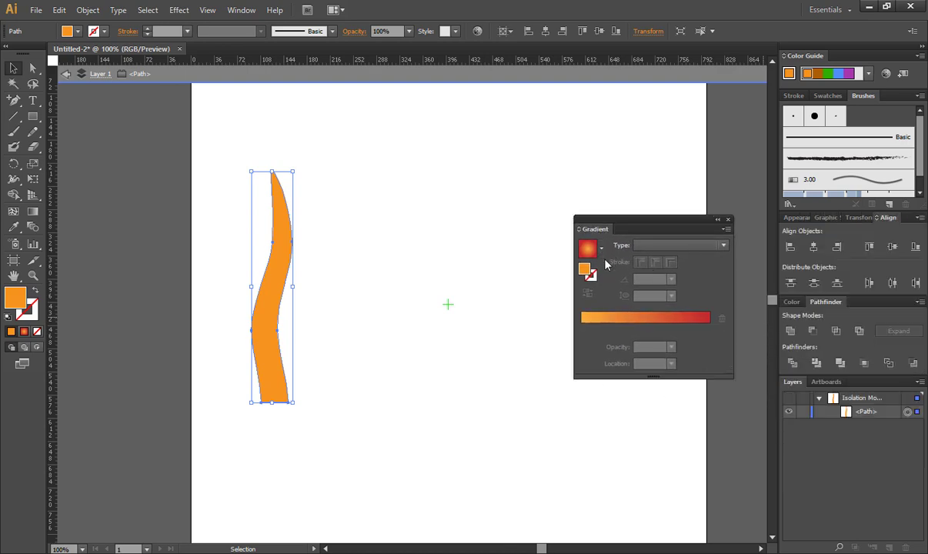
{"action": "left_click", "coordinate": [621, 326]}
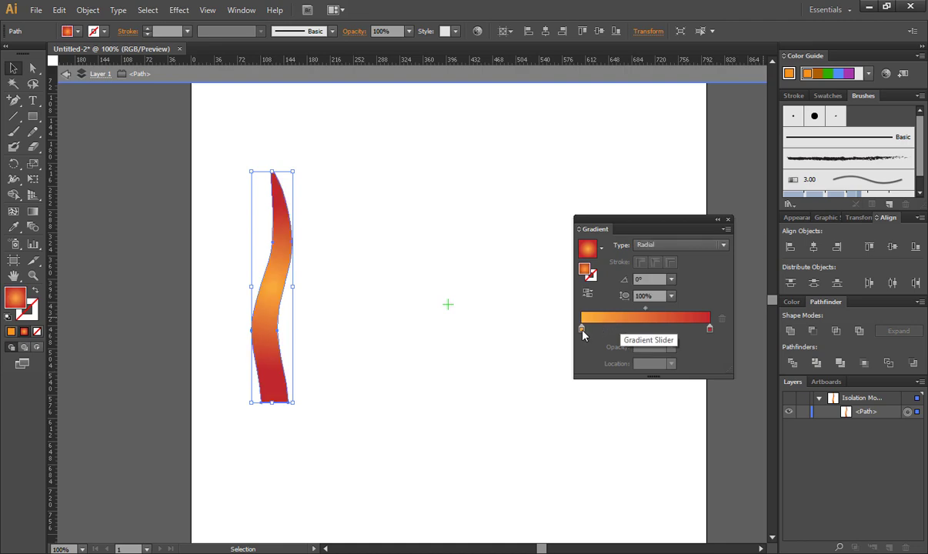
{"action": "mouse_move", "coordinate": [582, 331]}
{"action": "left_mouse_down"}
{"action": "mouse_move", "coordinate": [597, 333]}
{"action": "mouse_move", "coordinate": [583, 330]}
{"action": "left_mouse_up"}
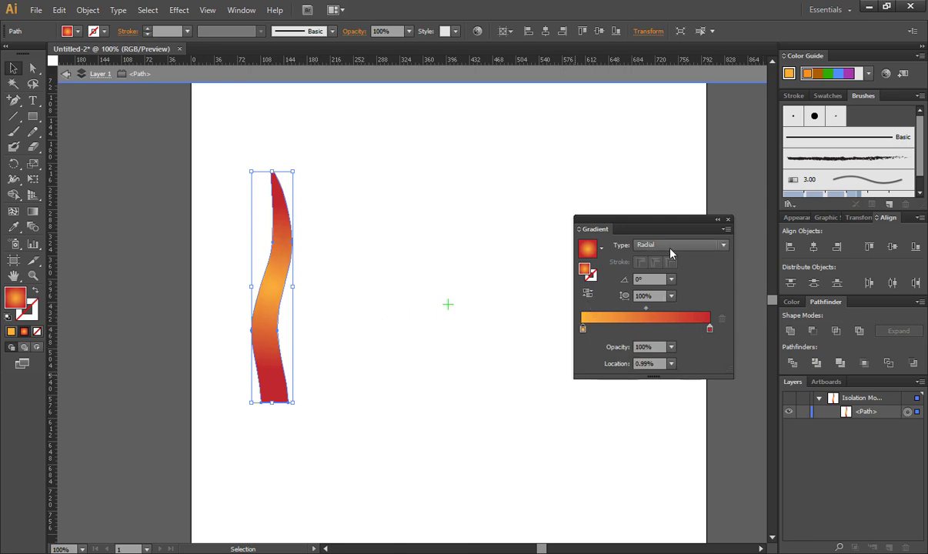
{"action": "left_click", "coordinate": [723, 247]}
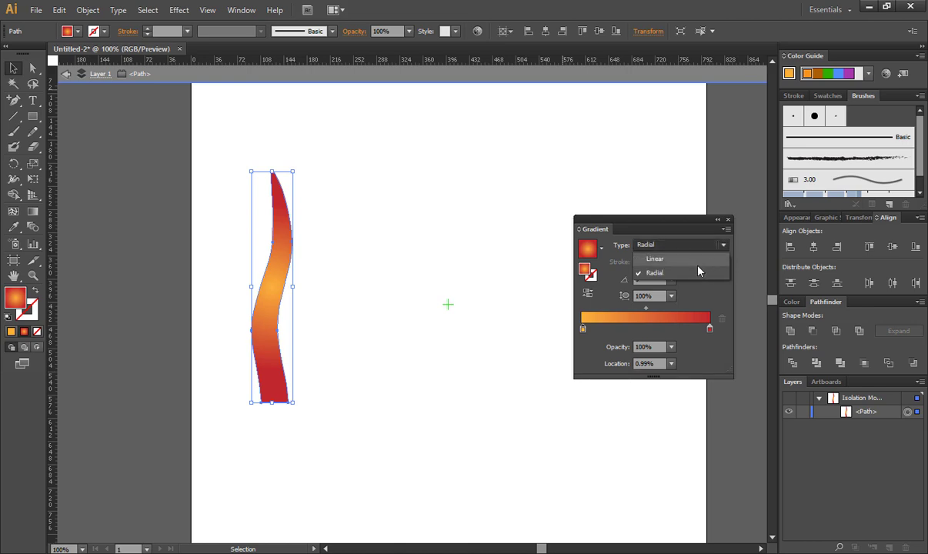
{"action": "left_click", "coordinate": [665, 260]}
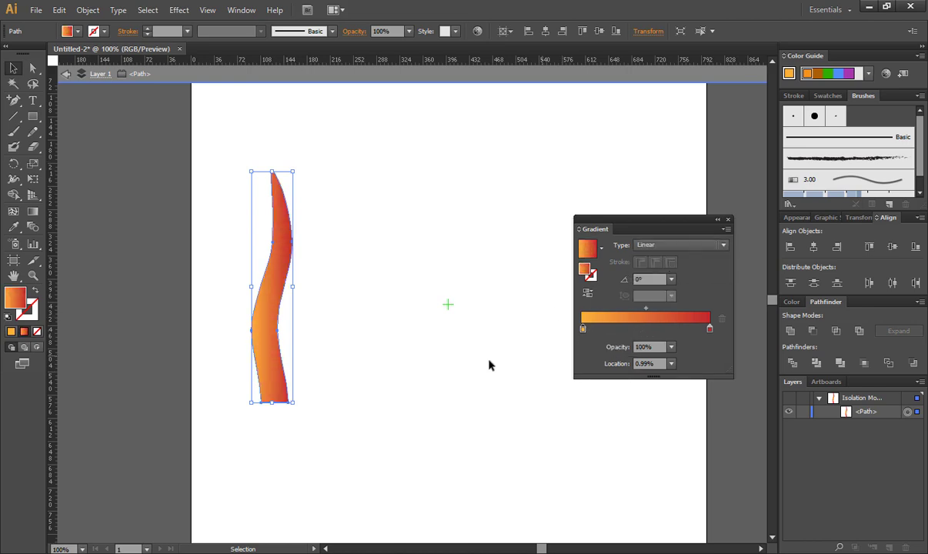
- Redirect the ray's gradient with the Gradient tool so it runs vertically from orange near the base to red near the tip
{"action": "left_click", "coordinate": [323, 376]}
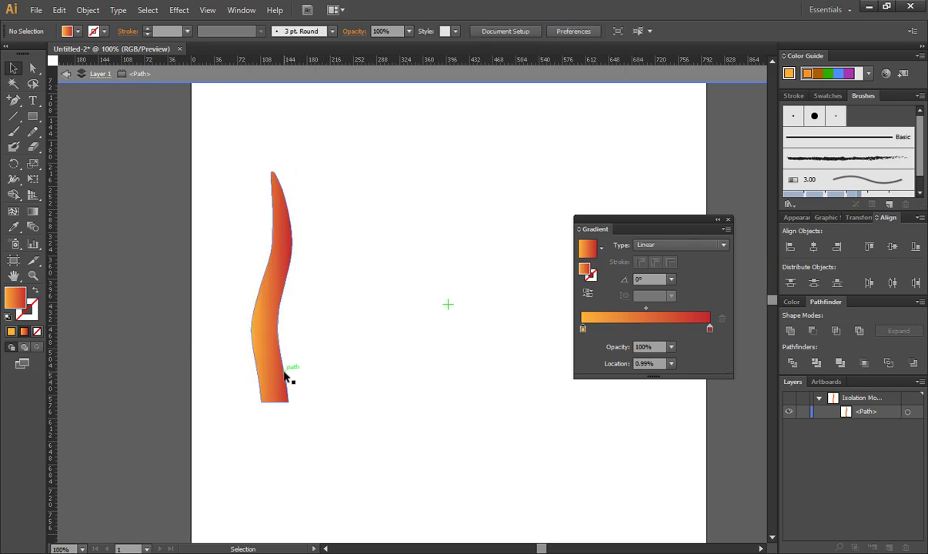
{"action": "left_click", "coordinate": [278, 363]}
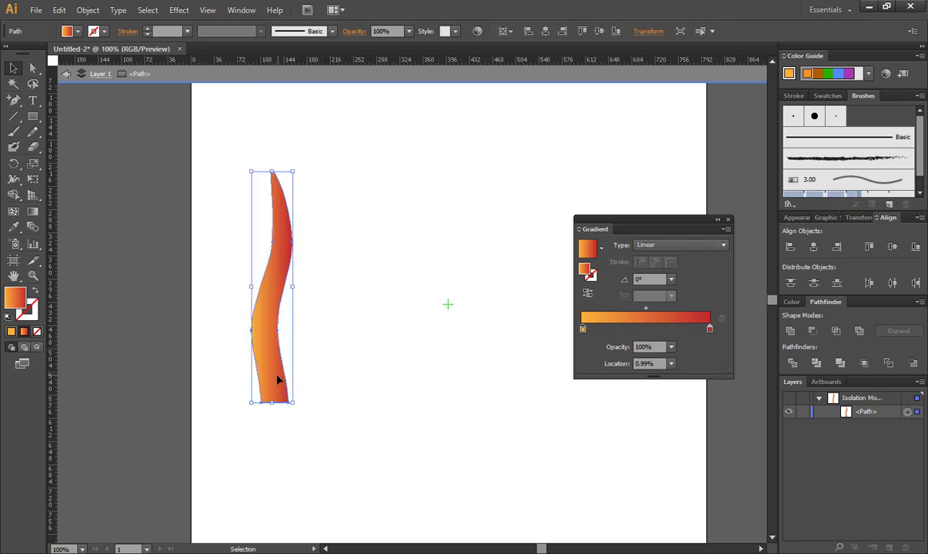
{"action": "left_click", "coordinate": [34, 211]}
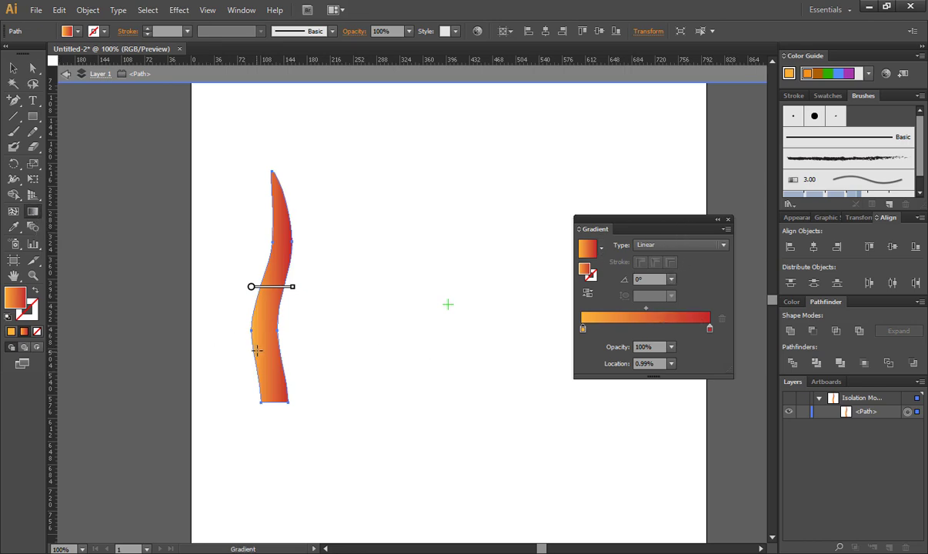
{"action": "mouse_move", "coordinate": [259, 297]}
{"action": "mouse_move", "coordinate": [252, 290]}
{"action": "left_mouse_down"}
{"action": "mouse_move", "coordinate": [263, 335]}
{"action": "mouse_move", "coordinate": [281, 332]}
{"action": "left_mouse_up"}
{"action": "left_click_drag", "start_coordinate": [257, 377], "coordinate": [275, 226]}
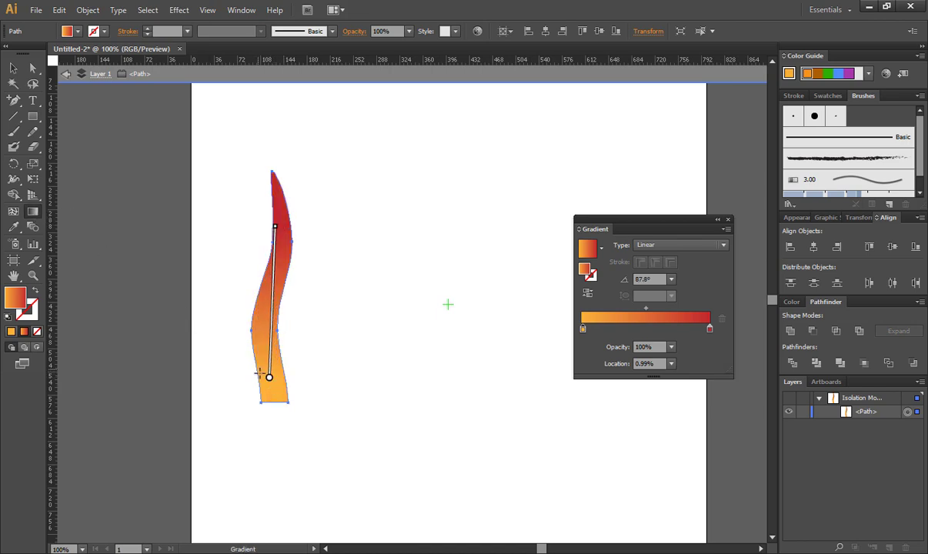
{"action": "mouse_move", "coordinate": [275, 390]}
{"action": "left_mouse_down"}
{"action": "mouse_move", "coordinate": [285, 222]}
{"action": "mouse_move", "coordinate": [273, 210]}
{"action": "left_mouse_up"}
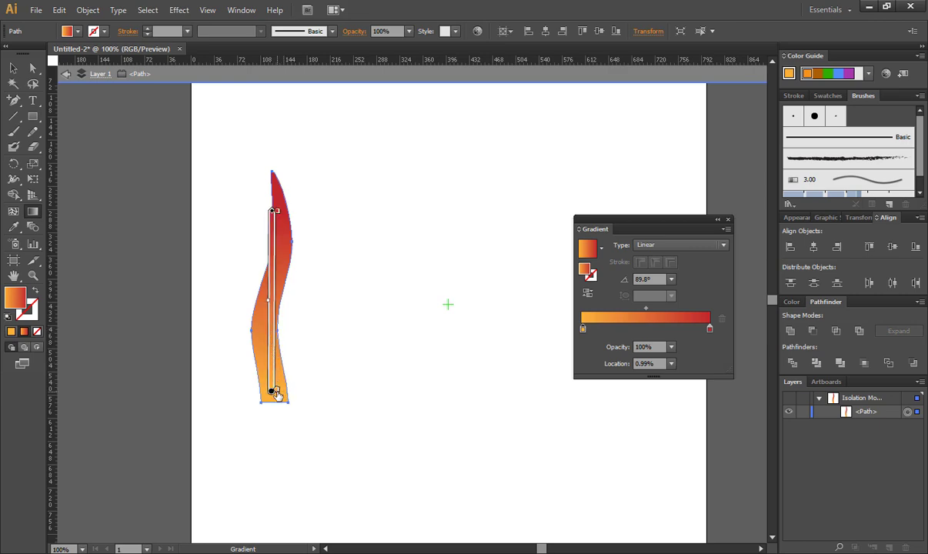
- Move the orange stop of the ray's gradient slightly up from the base so more of the lower end stays orange
{"action": "left_click_drag", "start_coordinate": [277, 375], "coordinate": [284, 295]}
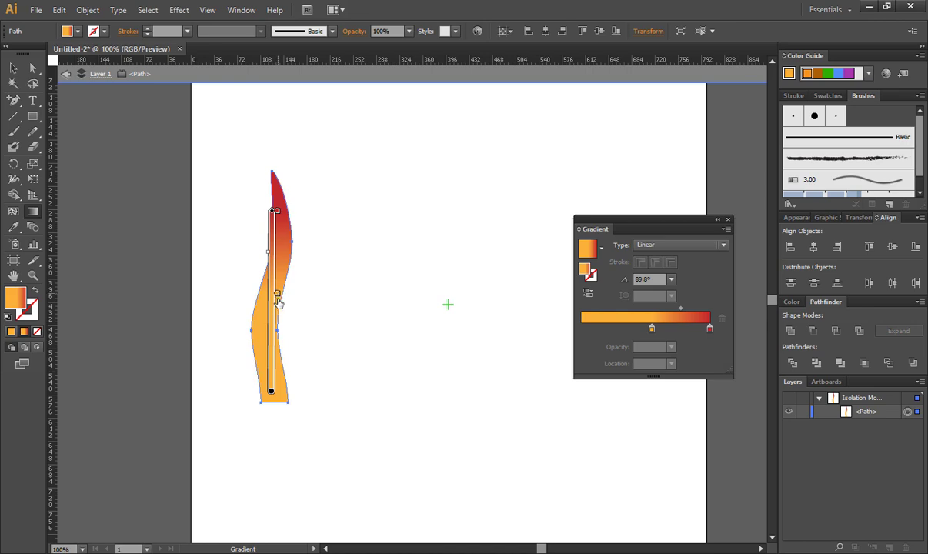
{"action": "mouse_move", "coordinate": [276, 350]}
{"action": "left_mouse_down"}
{"action": "mouse_move", "coordinate": [282, 365]}
{"action": "mouse_move", "coordinate": [275, 332]}
{"action": "mouse_move", "coordinate": [278, 369]}
{"action": "left_mouse_up"}
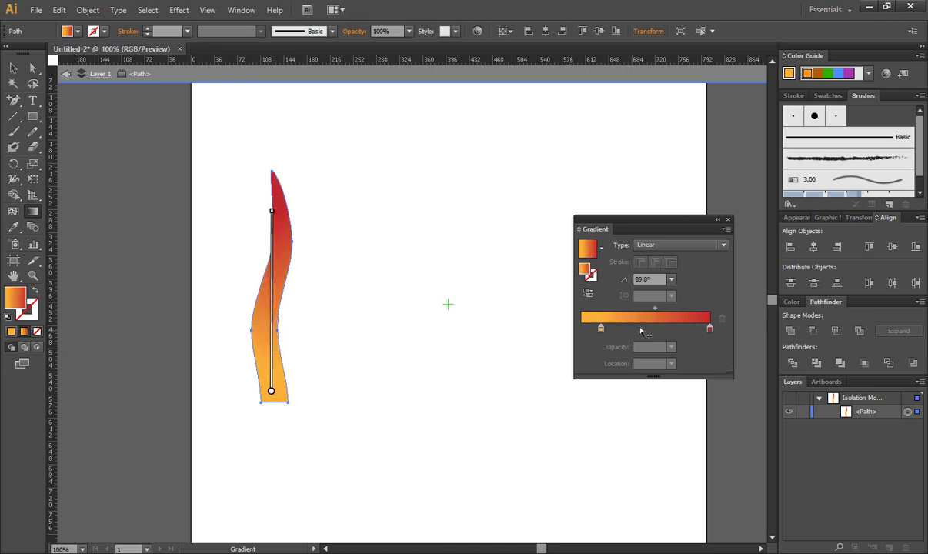
{"action": "left_click", "coordinate": [716, 220]}
{"action": "left_click", "coordinate": [15, 72]}
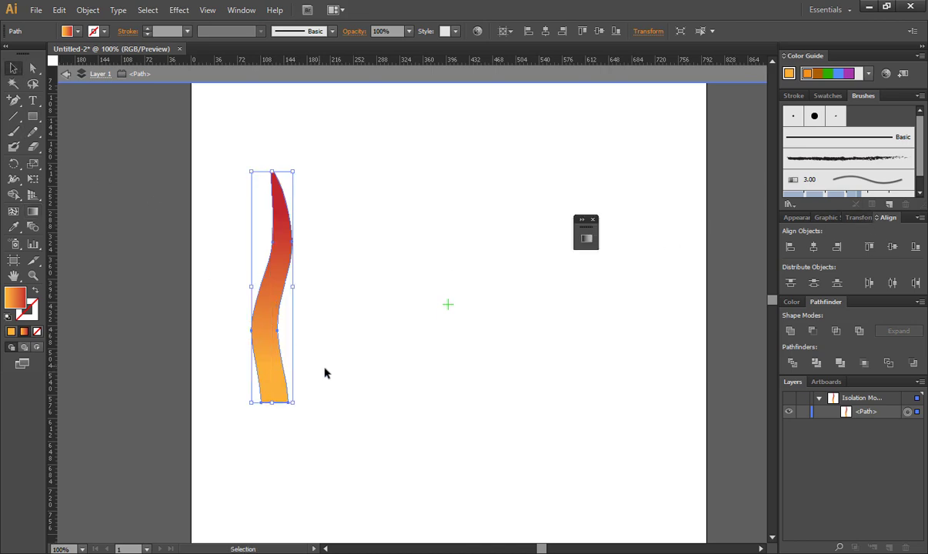
- Deselect the ray and dock the Gradient panel in the same group as Color and Pathfinder
{"action": "left_click", "coordinate": [334, 350]}
{"action": "left_click", "coordinate": [583, 221]}
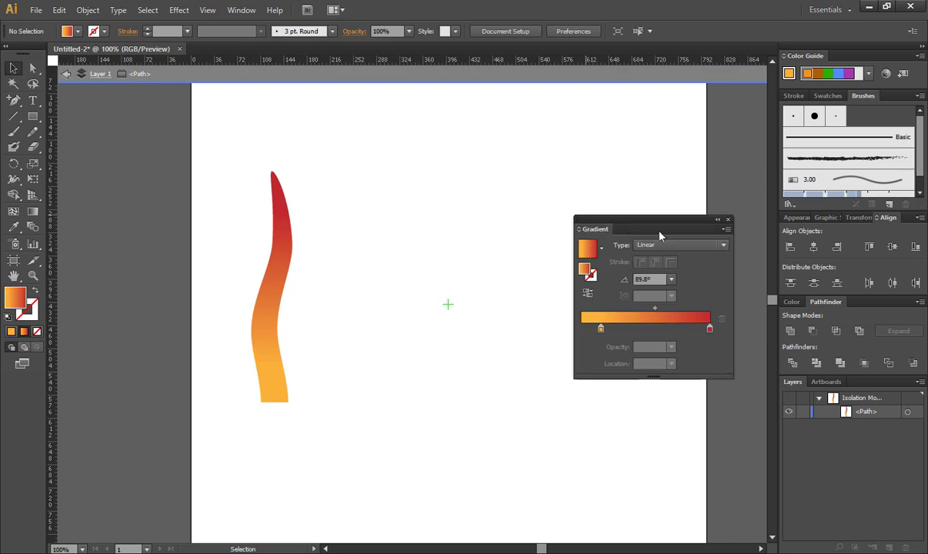
{"action": "left_click_drag", "start_coordinate": [659, 224], "coordinate": [869, 300]}
- Scale the wavy ray down slightly and move it directly above the artboard's centre mark
{"action": "left_click_drag", "start_coordinate": [270, 305], "coordinate": [391, 264]}
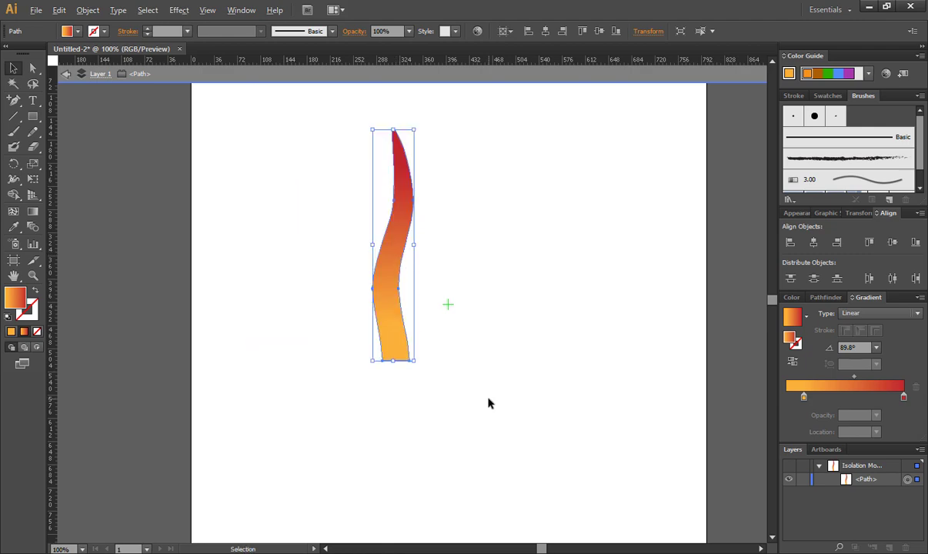
{"action": "scroll", "coordinate": [488, 403], "scroll_direction": "down", "scroll_amount": 2}
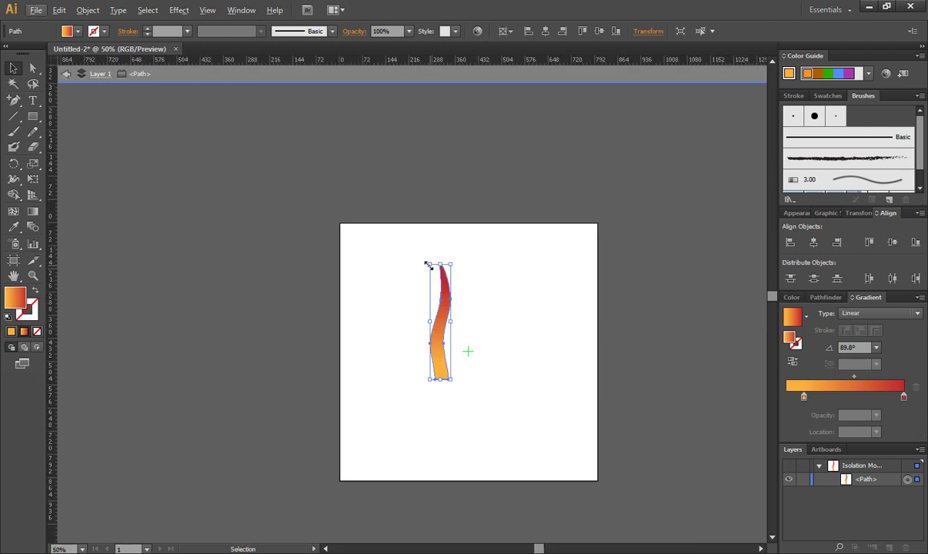
{"action": "mouse_move", "coordinate": [427, 264]}
{"action": "left_mouse_down"}
{"action": "mouse_move", "coordinate": [440, 293]}
{"action": "mouse_move", "coordinate": [432, 281]}
{"action": "left_mouse_up"}
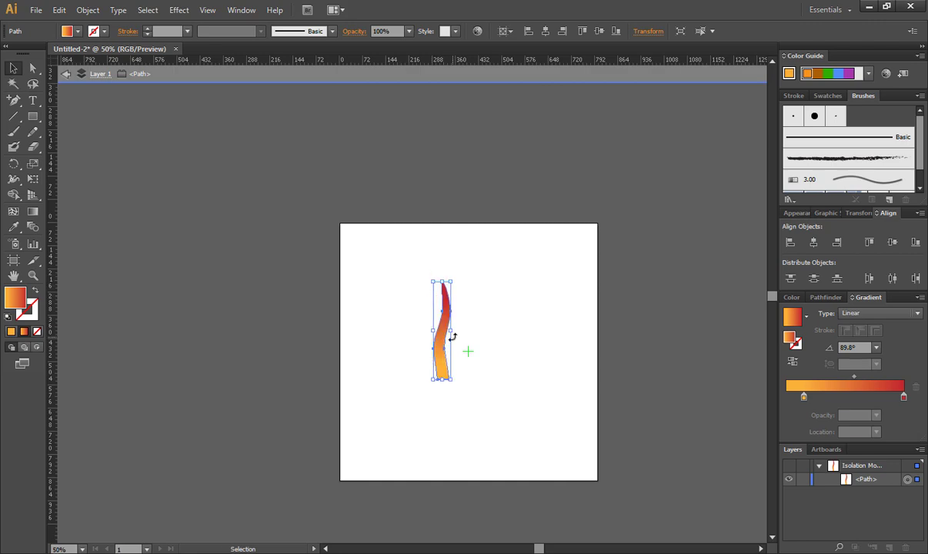
{"action": "left_click_drag", "start_coordinate": [440, 315], "coordinate": [467, 264]}
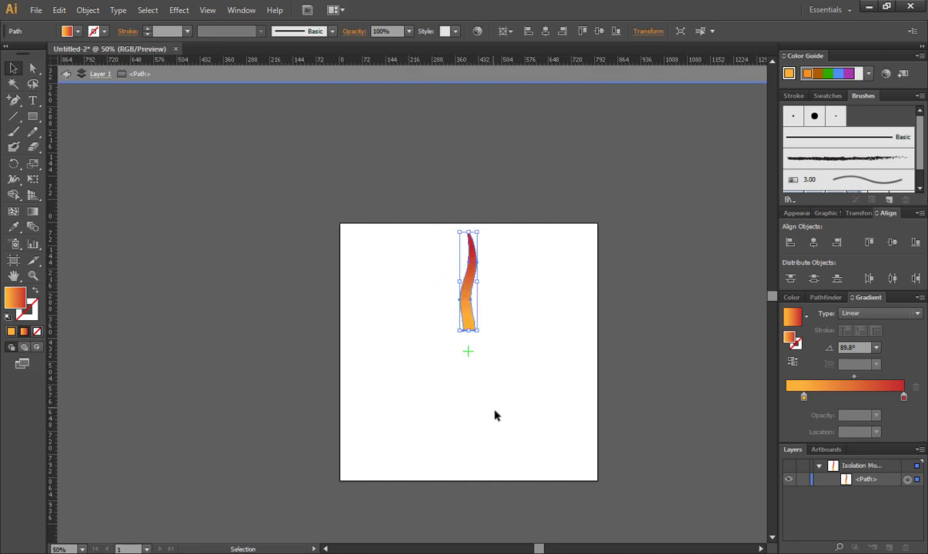
{"action": "scroll", "coordinate": [494, 416], "scroll_direction": "up", "scroll_amount": 2}
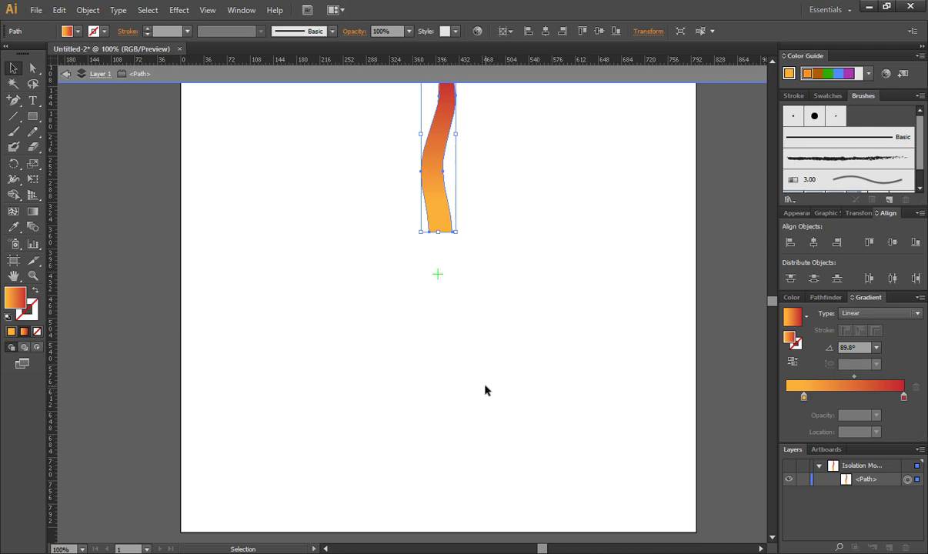
{"action": "scroll", "coordinate": [483, 369], "scroll_direction": "down", "scroll_amount": 1}
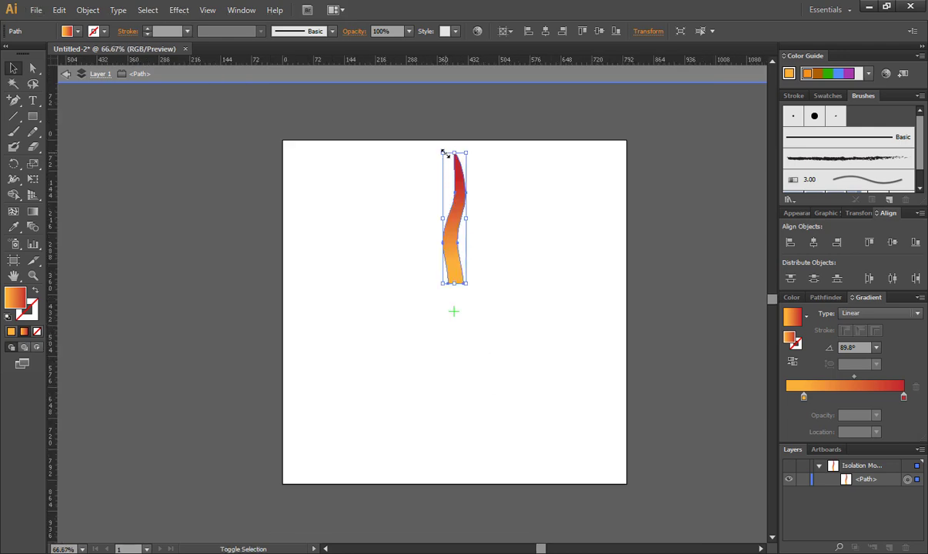
- Shrink the ray further and place it near the artboard's upper edge, above the centre mark
{"action": "left_click_drag", "start_coordinate": [442, 151], "coordinate": [452, 207]}
{"action": "left_click_drag", "start_coordinate": [466, 257], "coordinate": [459, 194]}
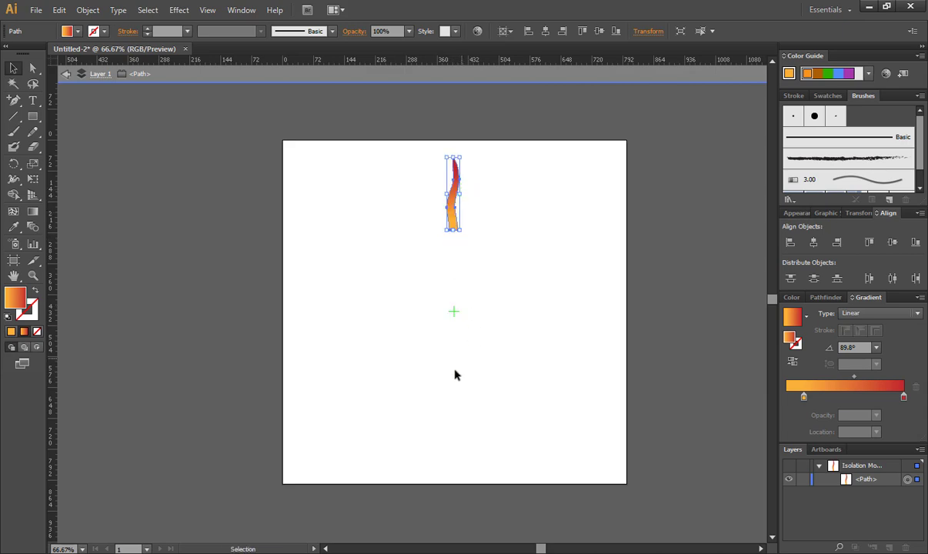
{"action": "scroll", "coordinate": [478, 396], "scroll_direction": "up", "scroll_amount": 2}
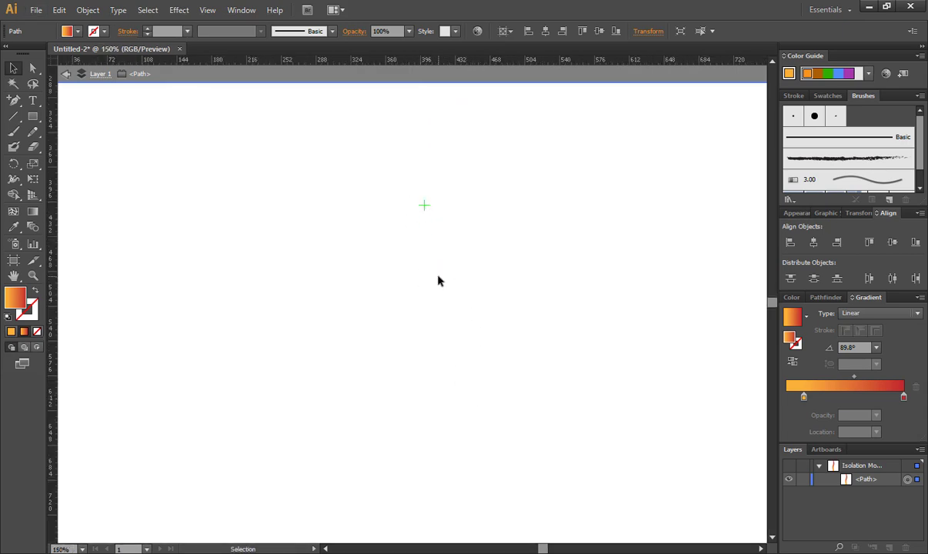
{"action": "scroll", "coordinate": [437, 277], "scroll_direction": "down", "scroll_amount": 2}
{"action": "scroll", "coordinate": [477, 324], "scroll_direction": "up", "scroll_amount": 2}
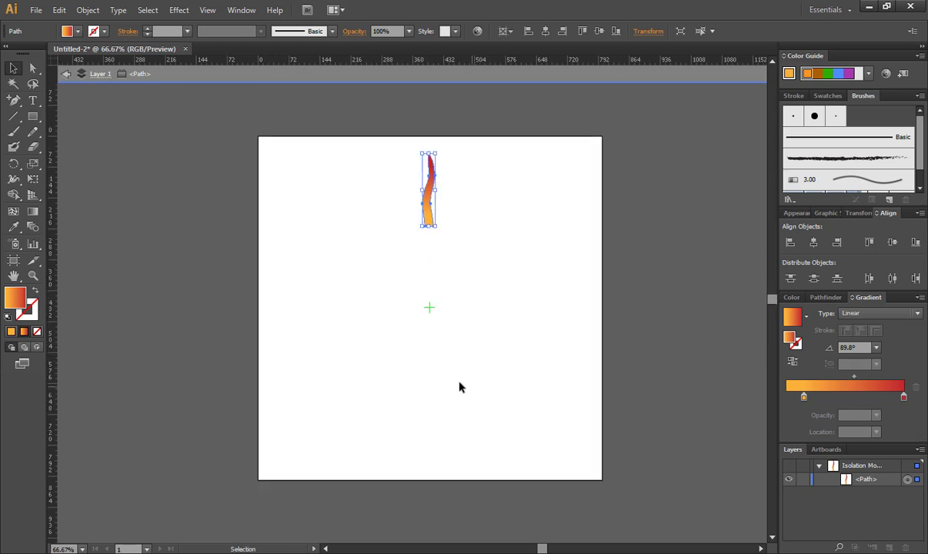
- Draw a circle centred on the artboard's centre mark, below the ray, with the Ellipse tool
{"action": "left_click_drag", "start_coordinate": [33, 116], "coordinate": [98, 153]}
{"action": "mouse_move", "coordinate": [394, 288]}
{"action": "left_mouse_down"}
{"action": "mouse_move", "coordinate": [520, 413]}
{"action": "mouse_move", "coordinate": [436, 335]}
{"action": "mouse_move", "coordinate": [464, 362]}
{"action": "left_mouse_up"}
{"action": "key", "text": "shift"}
{"action": "key", "text": "shift"}
{"action": "key", "text": "shift"}
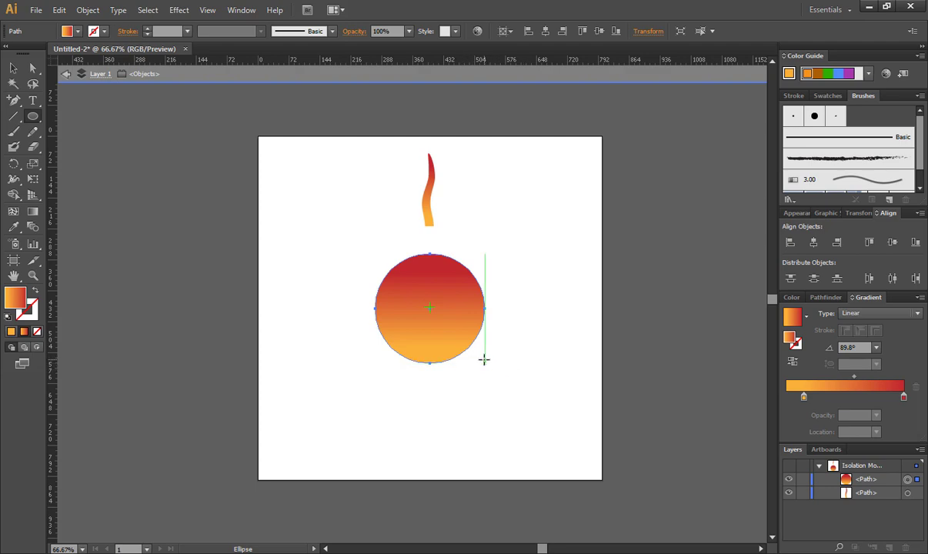
- Change the circle's gradient to Radial and move its orange stop to location 2.68%
{"action": "left_click", "coordinate": [11, 66]}
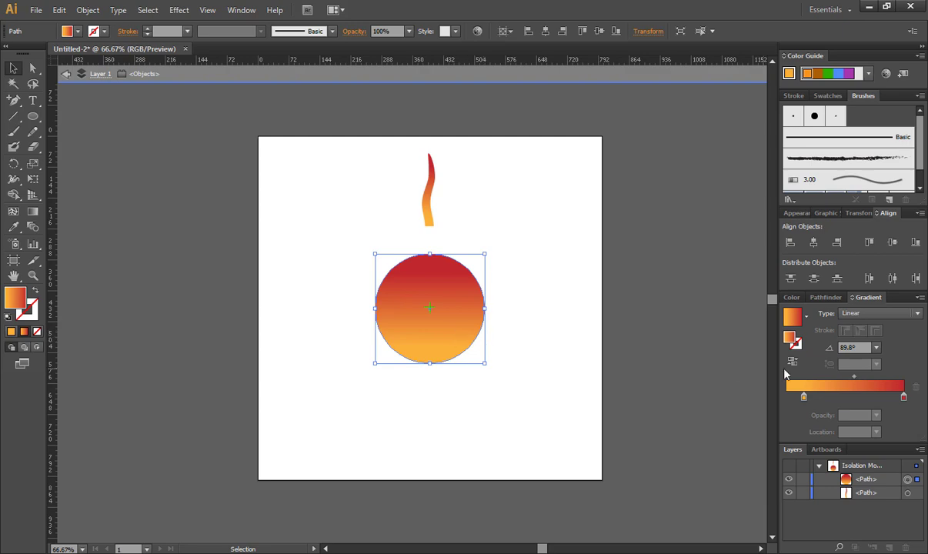
{"action": "left_click_drag", "start_coordinate": [876, 301], "coordinate": [616, 262]}
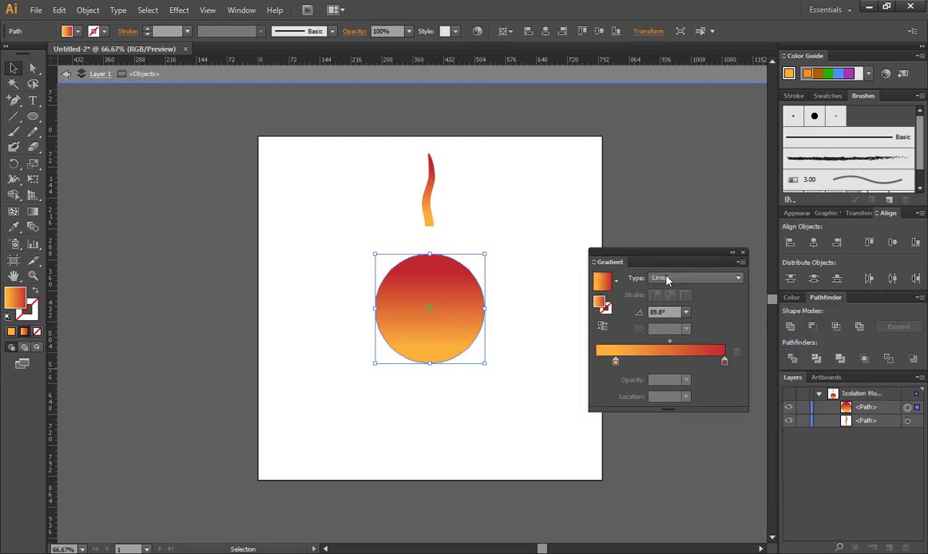
{"action": "left_click", "coordinate": [691, 280]}
{"action": "left_click", "coordinate": [682, 306]}
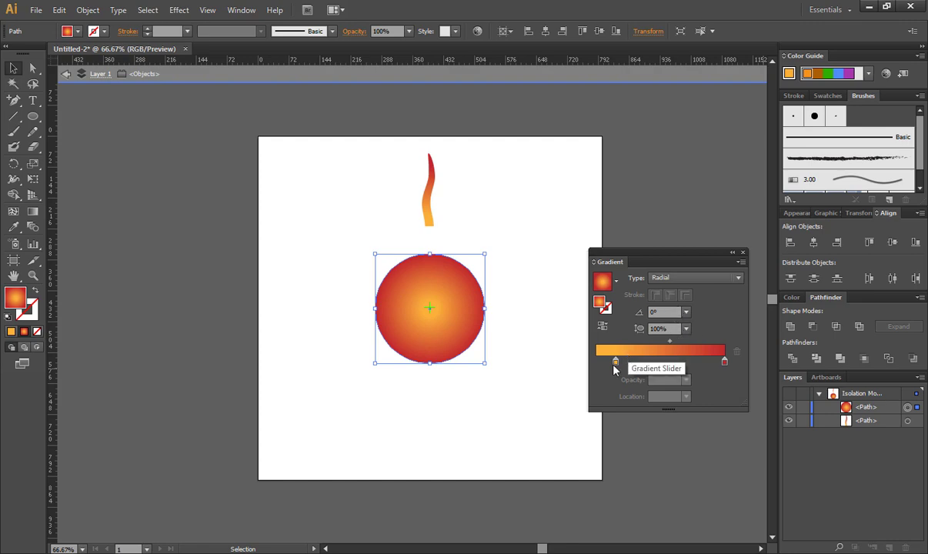
{"action": "left_click_drag", "start_coordinate": [615, 363], "coordinate": [599, 367]}
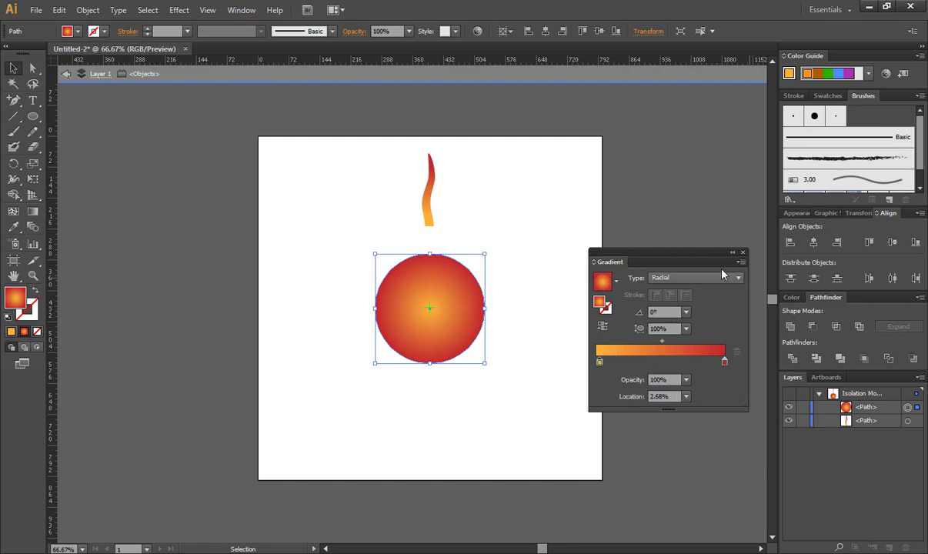
{"action": "left_click_drag", "start_coordinate": [690, 255], "coordinate": [867, 298]}
{"action": "left_click", "coordinate": [469, 235]}
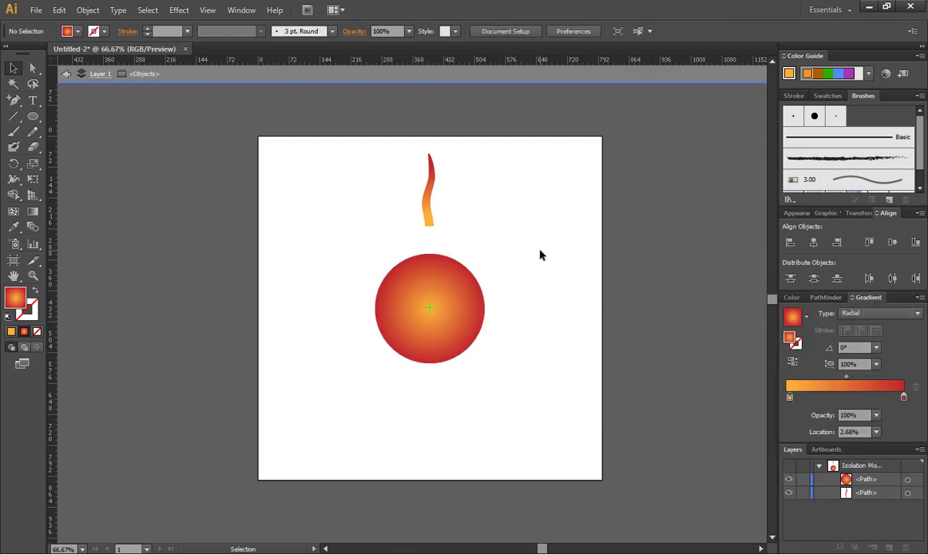
- Centre the ray horizontally on the circle, using the circle as the key object for alignment
{"action": "left_click", "coordinate": [429, 202]}
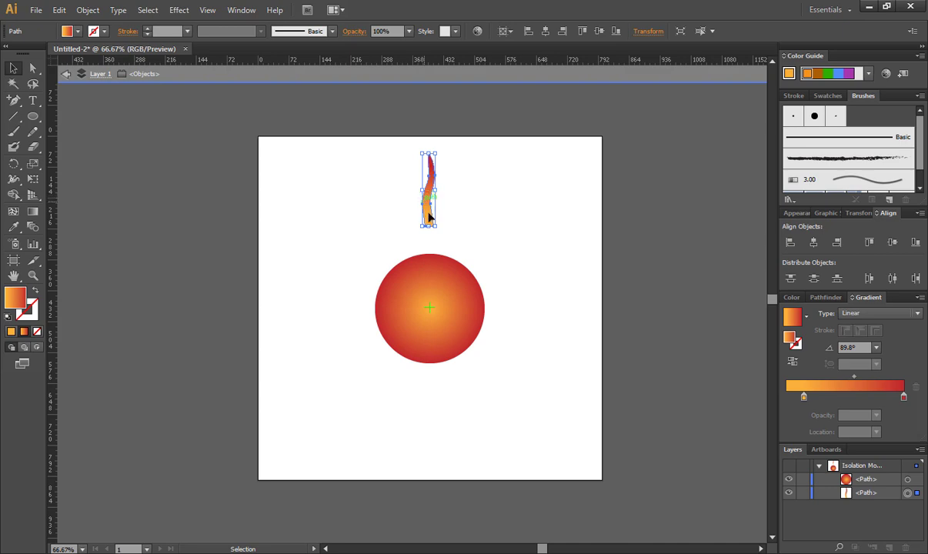
{"action": "left_click", "coordinate": [449, 295], "text": "shift"}
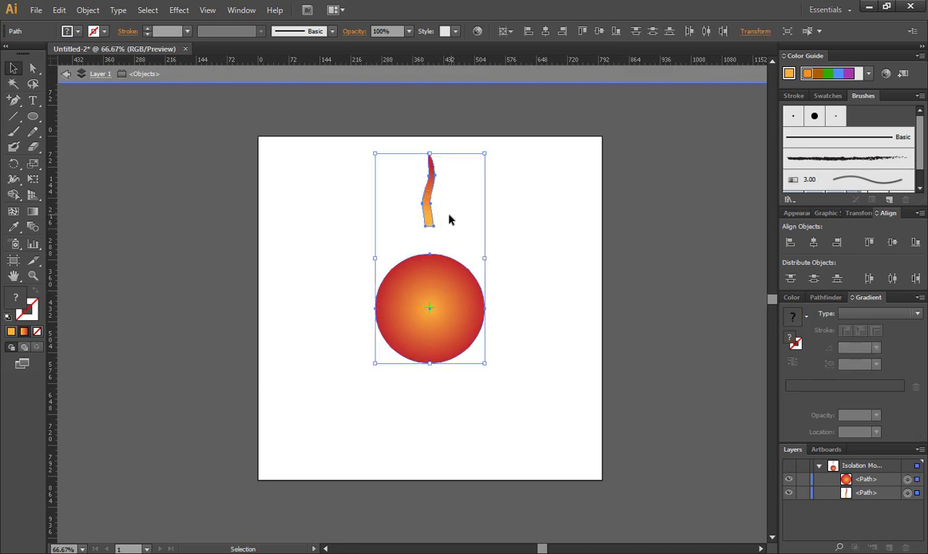
{"action": "left_click", "coordinate": [442, 285]}
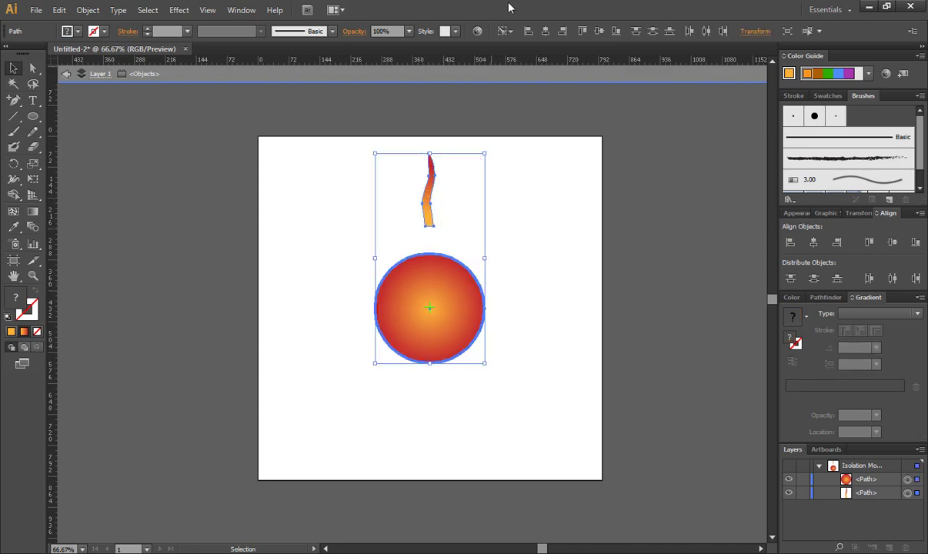
{"action": "left_click", "coordinate": [533, 296]}
- Nudge the ray straight down closer to the circle's upper edge and deselect it
{"action": "left_click", "coordinate": [431, 208]}
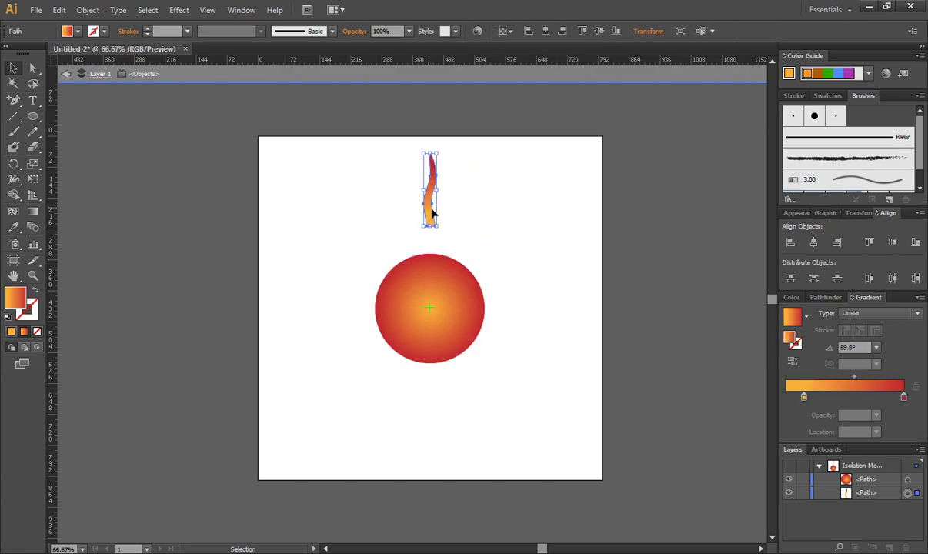
{"action": "key", "text": "Down"}
{"action": "key", "text": "Down"}
{"action": "key", "text": "Down"}
{"action": "key", "text": "Down"}
{"action": "key", "text": "Down"}
{"action": "key", "text": "Down"}
{"action": "key", "text": "Down"}
{"action": "key", "text": "Down"}
{"action": "key", "text": "Down"}
{"action": "key", "text": "Down"}
{"action": "key", "text": "Down"}
{"action": "key", "text": "Down"}
{"action": "key", "text": "Down"}
{"action": "key", "text": "Down"}
{"action": "key", "text": "Down"}
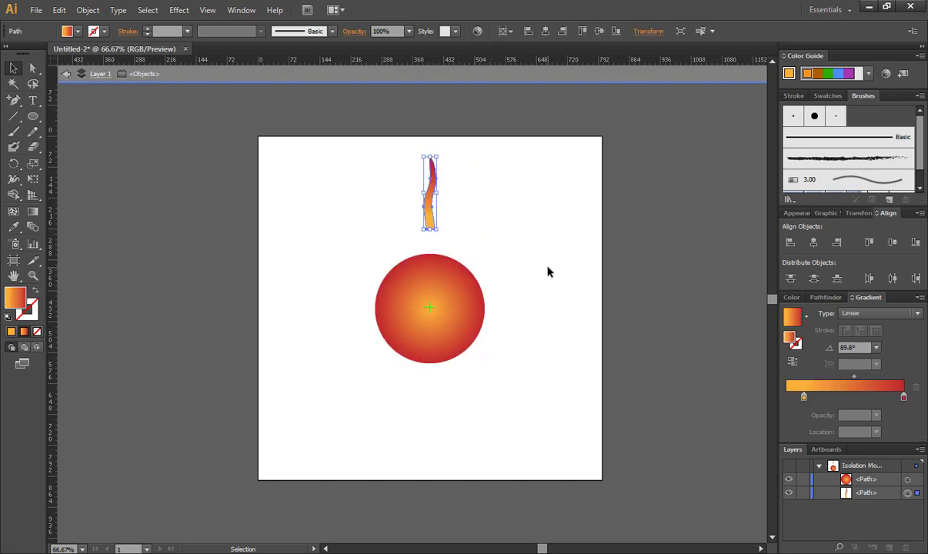
{"action": "left_click", "coordinate": [545, 272]}
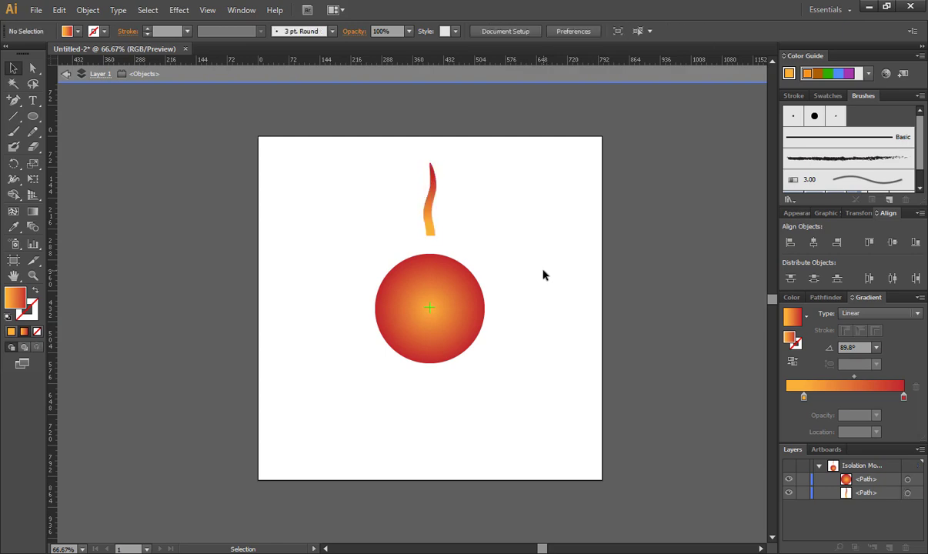
- Make a copy of the ray rotated 20° about the circle's centre, previewing the rotation first
{"action": "left_click", "coordinate": [428, 223]}
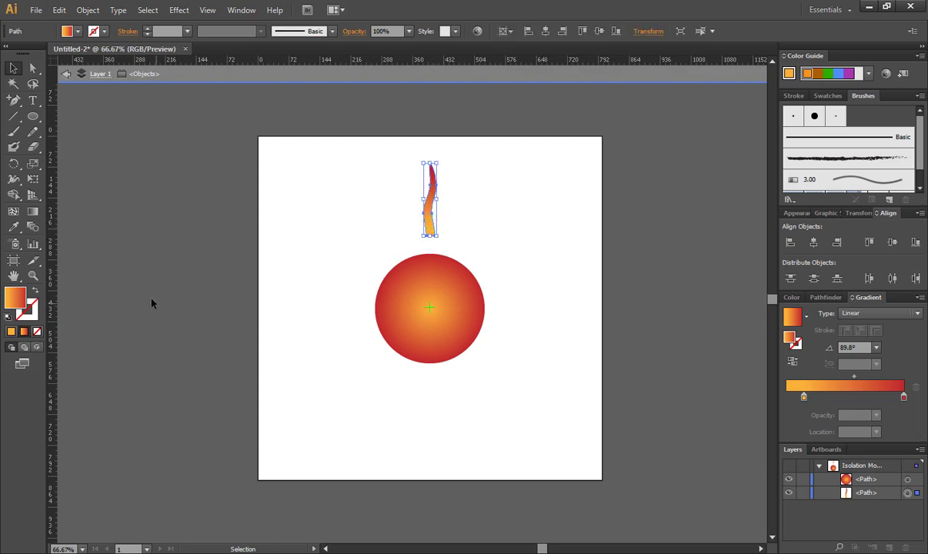
{"action": "left_click_drag", "start_coordinate": [13, 163], "coordinate": [51, 166]}
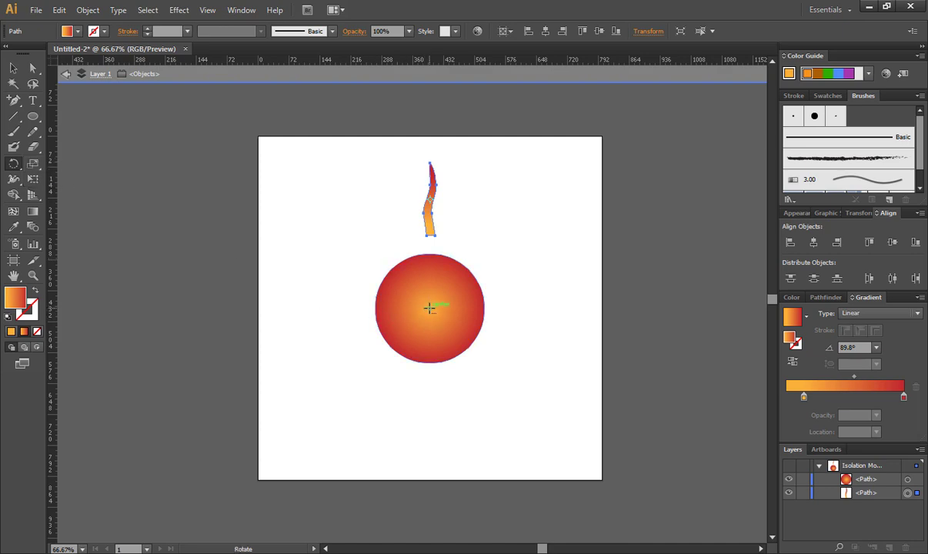
{"action": "left_click", "coordinate": [430, 307], "text": "alt"}
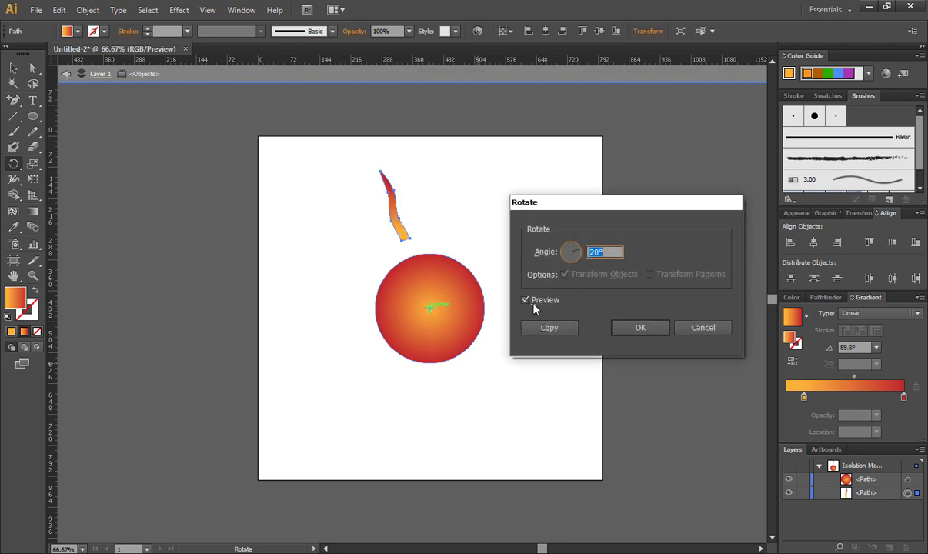
{"action": "left_click", "coordinate": [524, 300]}
{"action": "left_click", "coordinate": [525, 300]}
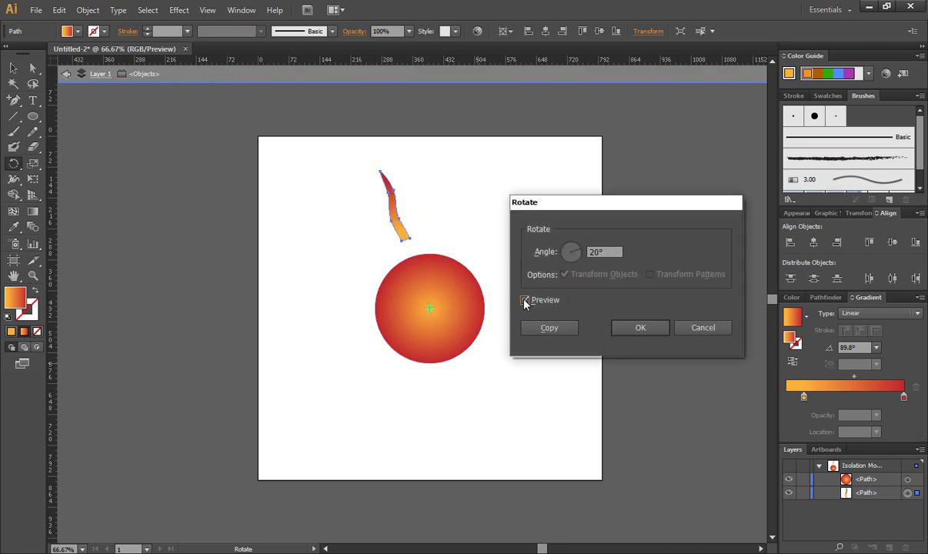
{"action": "left_click", "coordinate": [524, 300]}
{"action": "left_click", "coordinate": [525, 300]}
{"action": "left_click", "coordinate": [525, 300]}
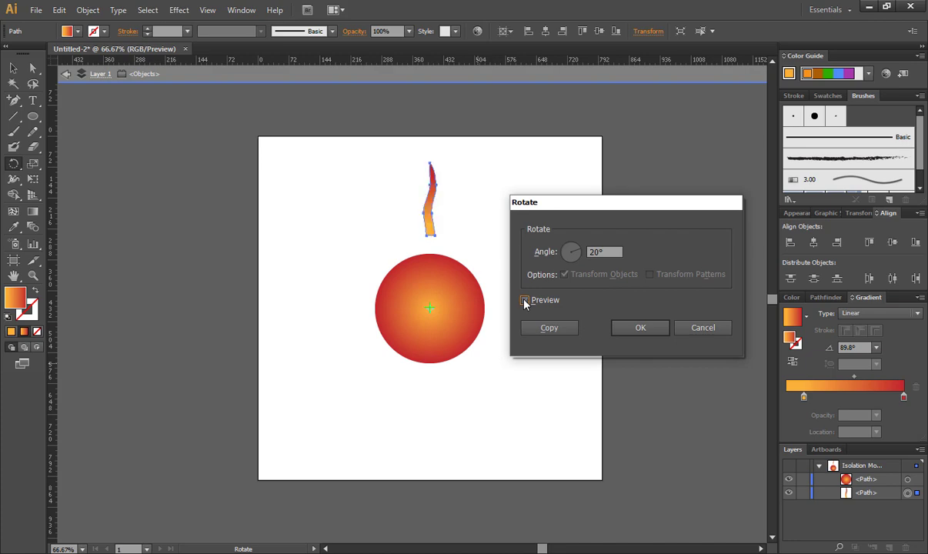
{"action": "left_click", "coordinate": [525, 300]}
{"action": "left_click", "coordinate": [548, 328]}
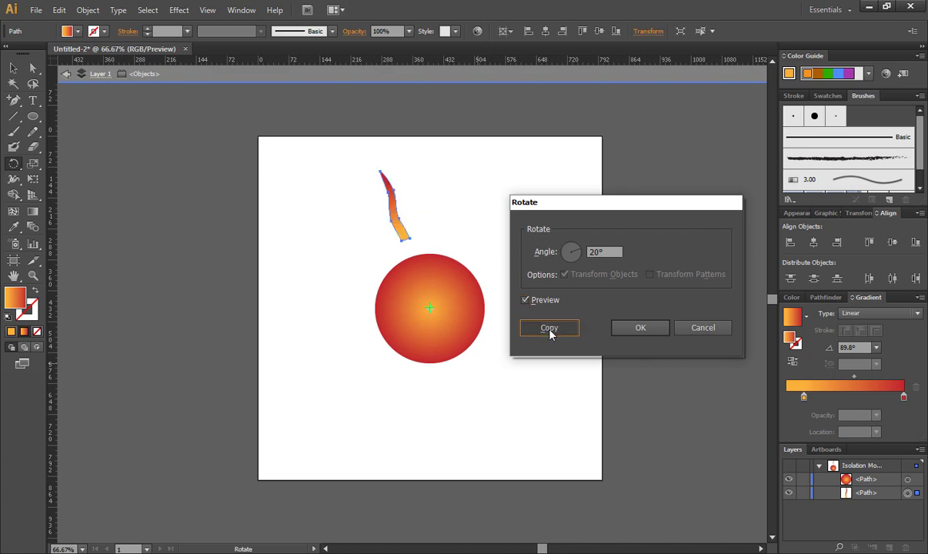
- Repeat the 20° rotated copy 16 times so the rays ring the whole circle
{"action": "key", "text": "ctrl+d"}
{"action": "key", "text": "ctrl+d"}
{"action": "key", "text": "ctrl+d"}
{"action": "key", "text": "ctrl+d"}
{"action": "key", "text": "ctrl+d"}
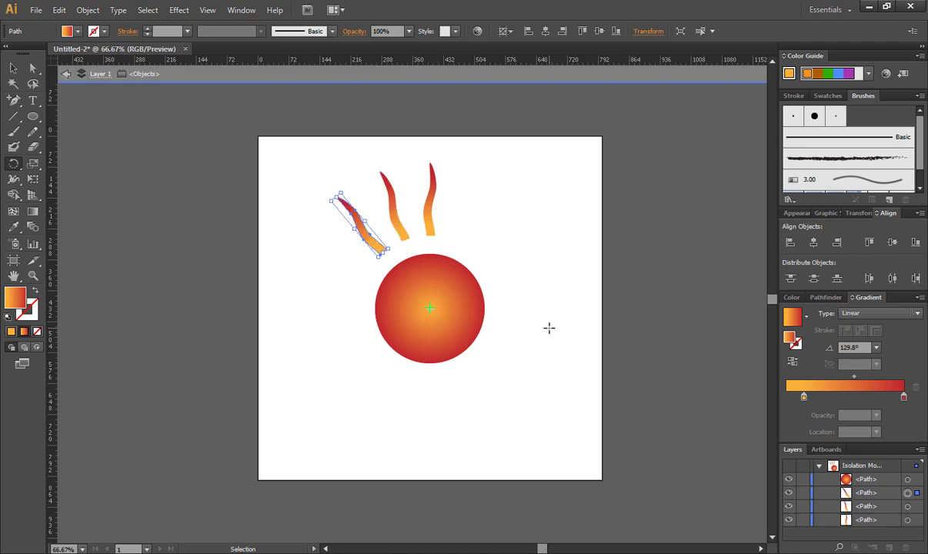
{"action": "key", "text": "ctrl+d"}
{"action": "key", "text": "ctrl+d"}
{"action": "key", "text": "ctrl+d"}
{"action": "key", "text": "ctrl+d"}
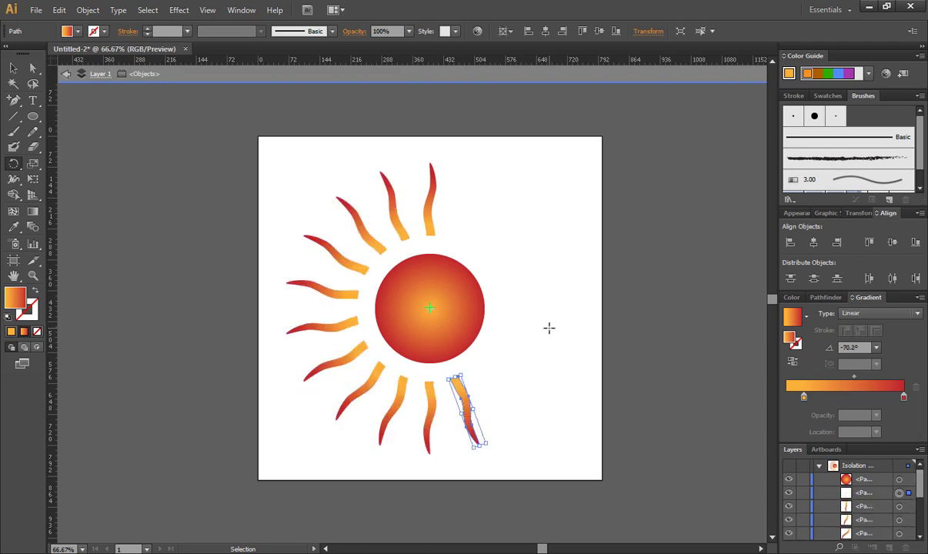
{"action": "key", "text": "ctrl+d"}
{"action": "key", "text": "ctrl+d"}
{"action": "key", "text": "ctrl+d"}
{"action": "key", "text": "ctrl+d"}
{"action": "key", "text": "ctrl+d"}
{"action": "key", "text": "ctrl+d"}
{"action": "key", "text": "ctrl+d"}
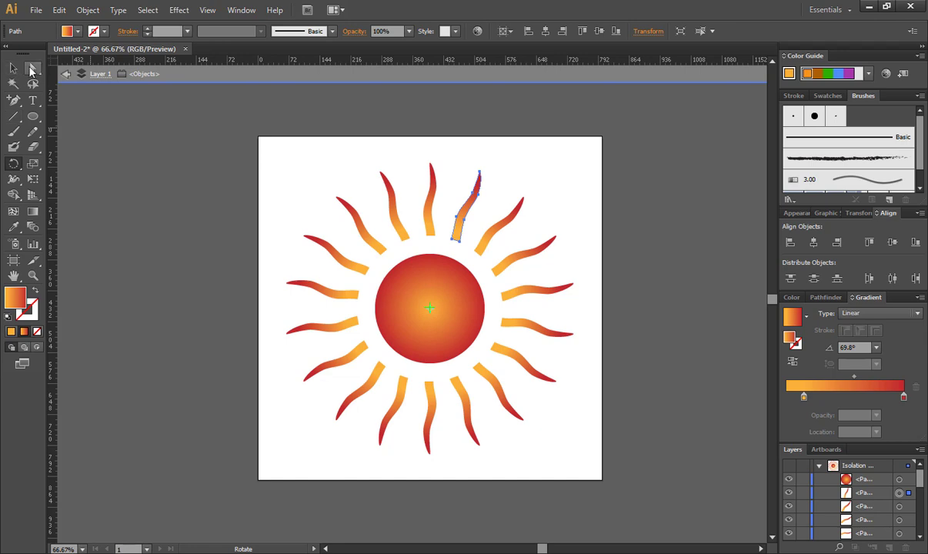
- Select the circle together with all the rays around it and group them into one object
{"action": "left_click", "coordinate": [14, 69]}
{"action": "left_click_drag", "start_coordinate": [279, 168], "coordinate": [564, 449]}
{"action": "key", "text": "a"}
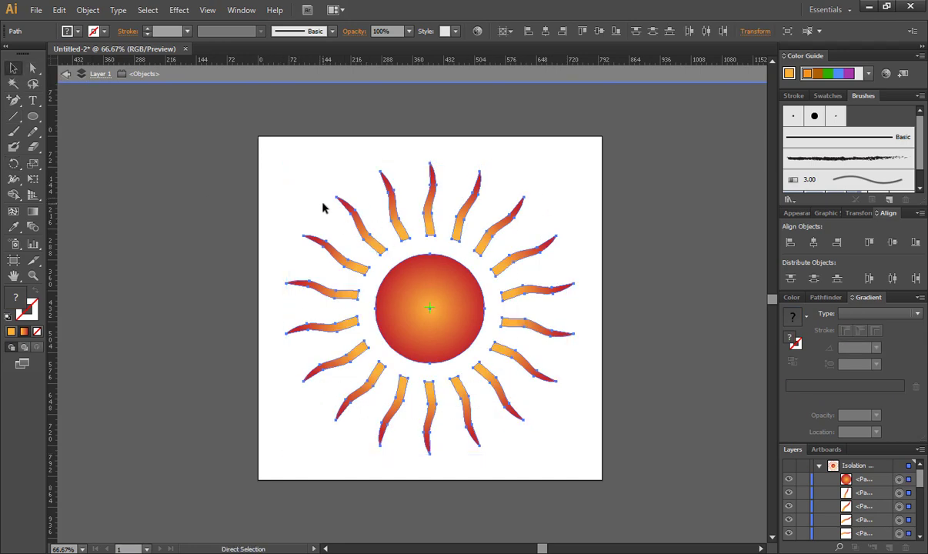
{"action": "key", "text": "ctrl+g"}
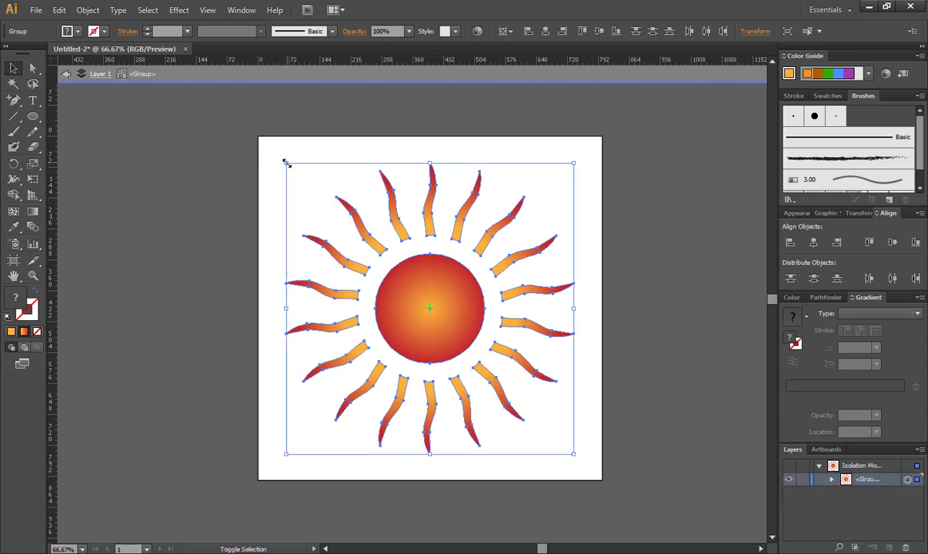
- Scale the grouped sun down proportionally about its centre and deselect it
{"action": "mouse_move", "coordinate": [286, 163]}
{"action": "left_mouse_down"}
{"action": "mouse_move", "coordinate": [300, 182]}
{"action": "mouse_move", "coordinate": [286, 164]}
{"action": "left_mouse_up"}
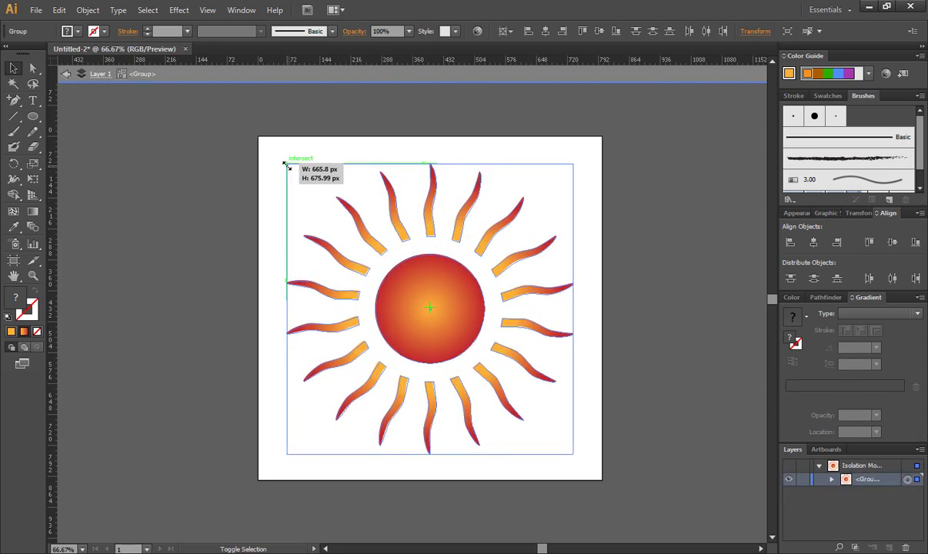
{"action": "left_click_drag", "start_coordinate": [286, 166], "coordinate": [323, 213]}
{"action": "left_click", "coordinate": [472, 375]}
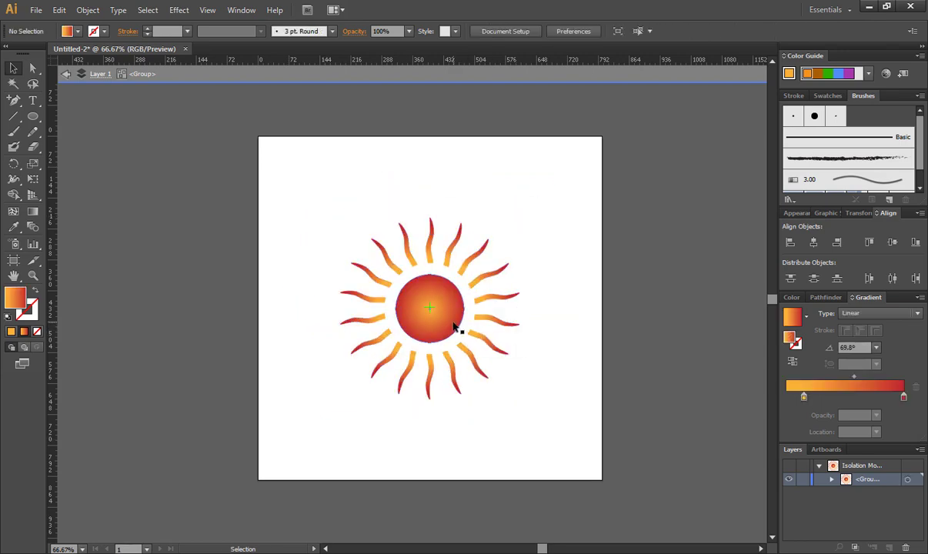
- Undo the separate move of the circle and move the whole sun up and to the right on the artboard
{"action": "mouse_move", "coordinate": [460, 322]}
{"action": "left_mouse_down"}
{"action": "mouse_move", "coordinate": [493, 284]}
{"action": "mouse_move", "coordinate": [457, 318]}
{"action": "left_mouse_up"}
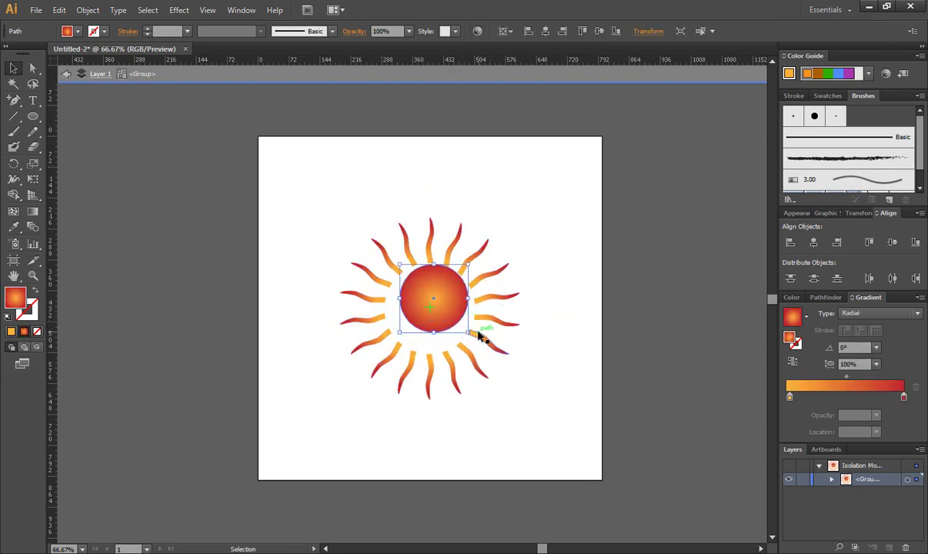
{"action": "key", "text": "ctrl+z"}
{"action": "left_click_drag", "start_coordinate": [279, 183], "coordinate": [574, 427]}
{"action": "key", "text": "a"}
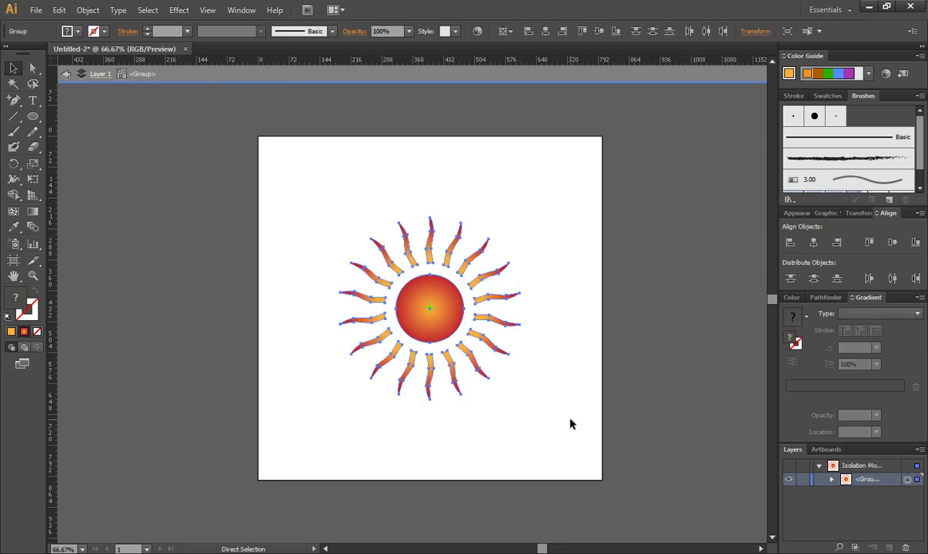
{"action": "key", "text": "v"}
{"action": "left_click_drag", "start_coordinate": [454, 310], "coordinate": [480, 296]}
{"action": "left_click", "coordinate": [484, 377]}
{"action": "key", "text": "a"}
{"action": "key", "text": "ctrl+z"}
{"action": "key", "text": "v"}
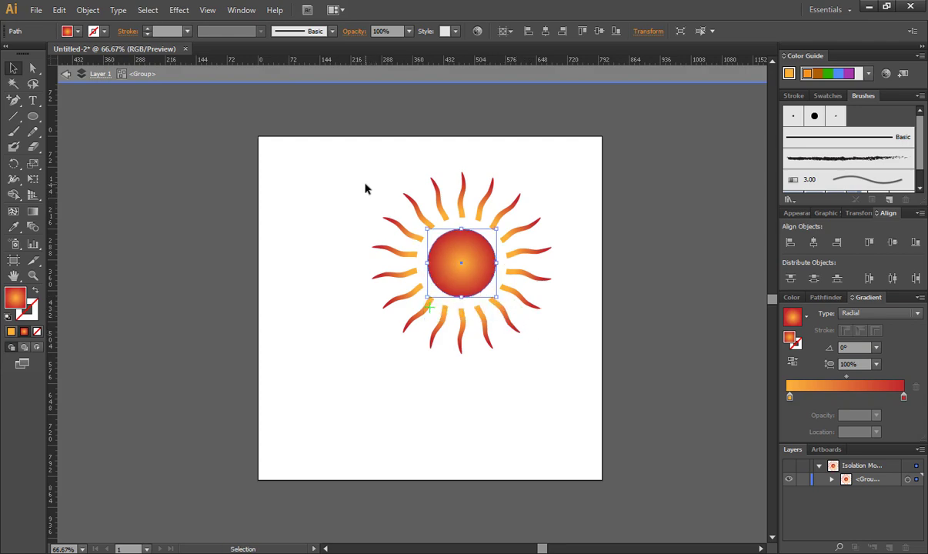
- Shrink the whole sun proportionally again and place it in the artboard's upper-right area, leaving it deselected
{"action": "left_click_drag", "start_coordinate": [344, 173], "coordinate": [569, 359]}
{"action": "left_click_drag", "start_coordinate": [476, 269], "coordinate": [512, 249]}
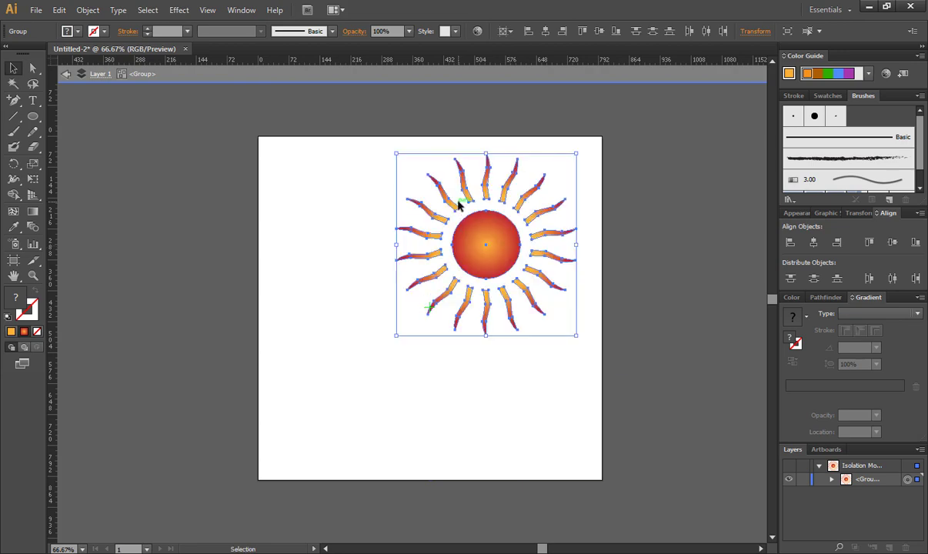
{"action": "left_click_drag", "start_coordinate": [396, 152], "coordinate": [452, 206]}
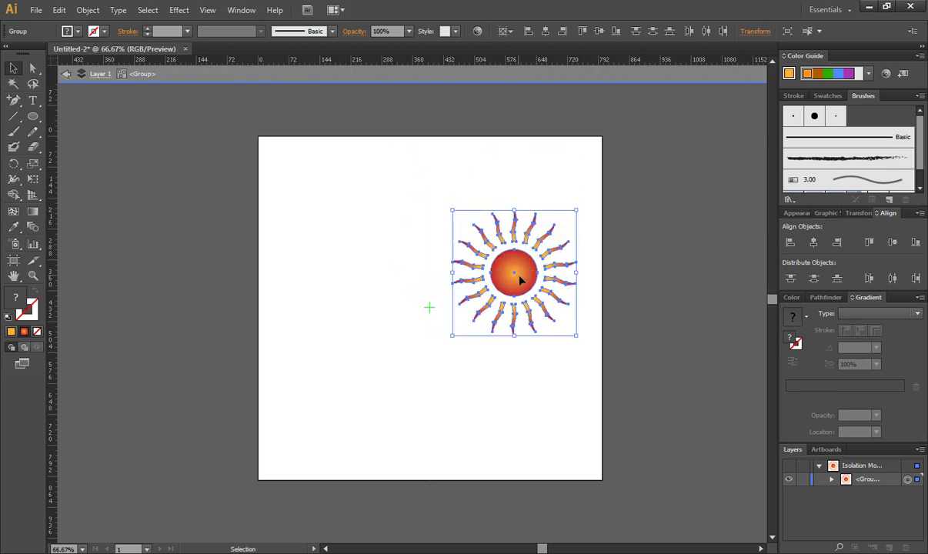
{"action": "left_click_drag", "start_coordinate": [493, 273], "coordinate": [484, 235]}
{"action": "left_click", "coordinate": [259, 326]}
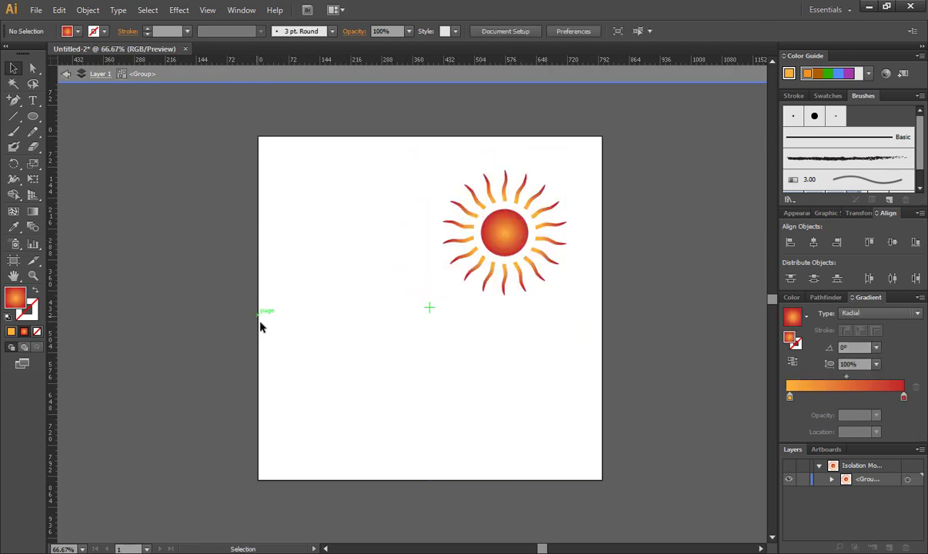
{"action": "left_click", "coordinate": [15, 261]}
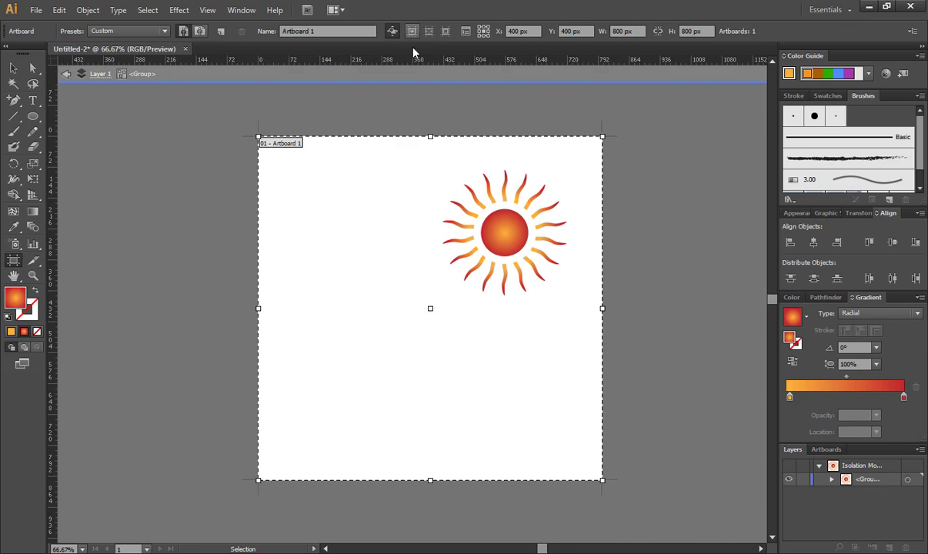
{"action": "left_click", "coordinate": [13, 67]}
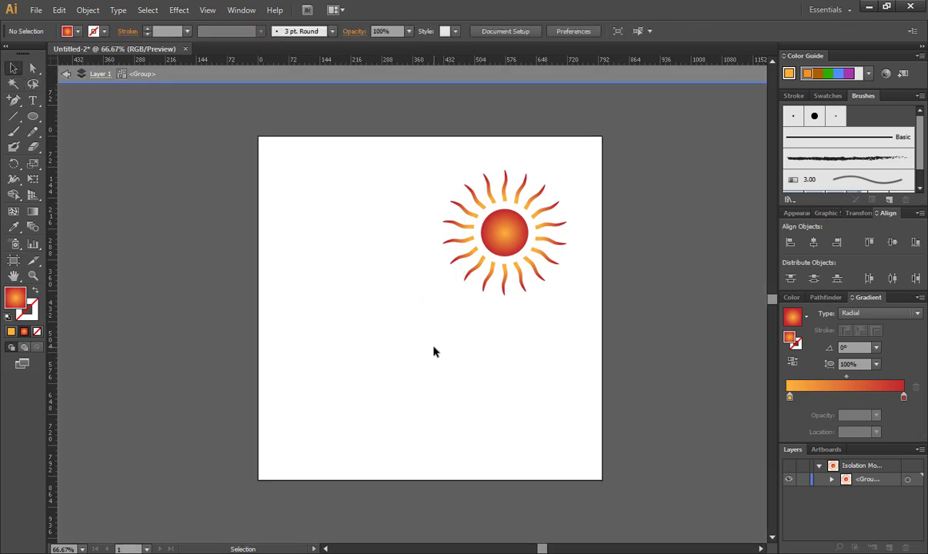
- Move the whole sun back to the middle of the artboard, slightly right of and above its centre, and deselect it
{"action": "left_click_drag", "start_coordinate": [429, 159], "coordinate": [594, 321]}
{"action": "left_click_drag", "start_coordinate": [515, 242], "coordinate": [413, 307]}
{"action": "left_click", "coordinate": [480, 363]}
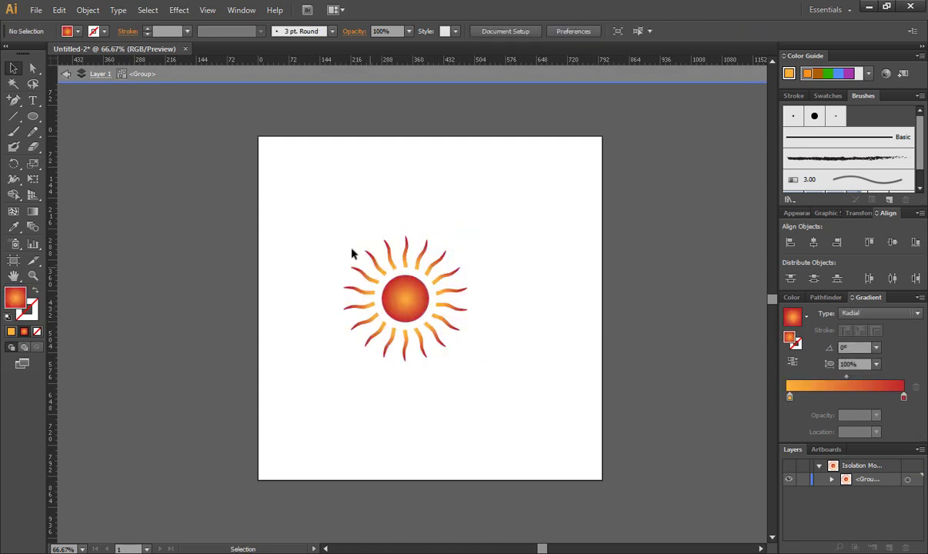
{"action": "left_click_drag", "start_coordinate": [328, 214], "coordinate": [483, 405]}
{"action": "left_click_drag", "start_coordinate": [396, 298], "coordinate": [455, 287]}
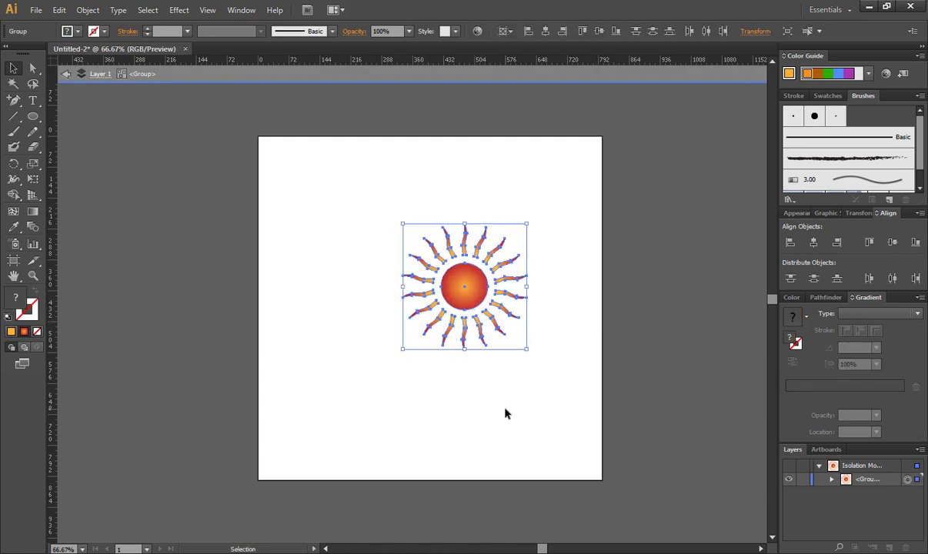
{"action": "left_click", "coordinate": [505, 413]}
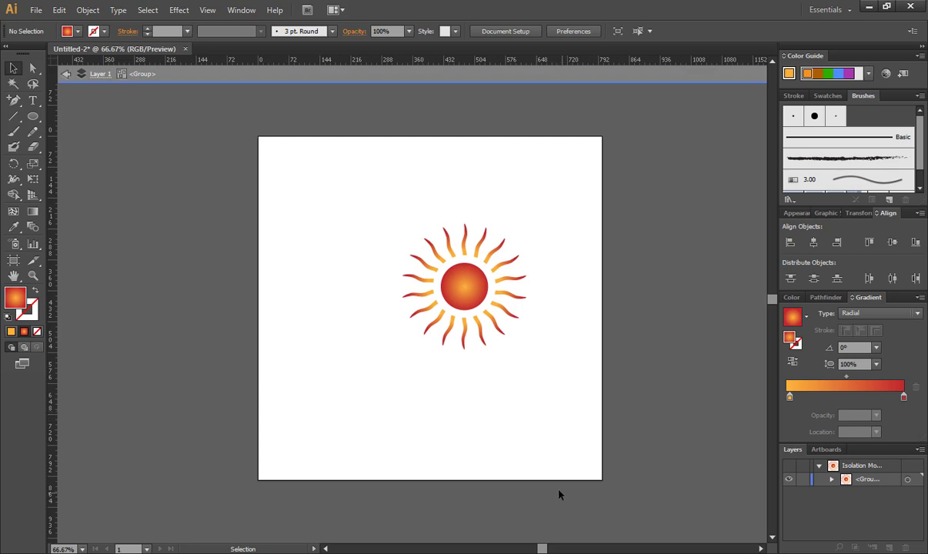